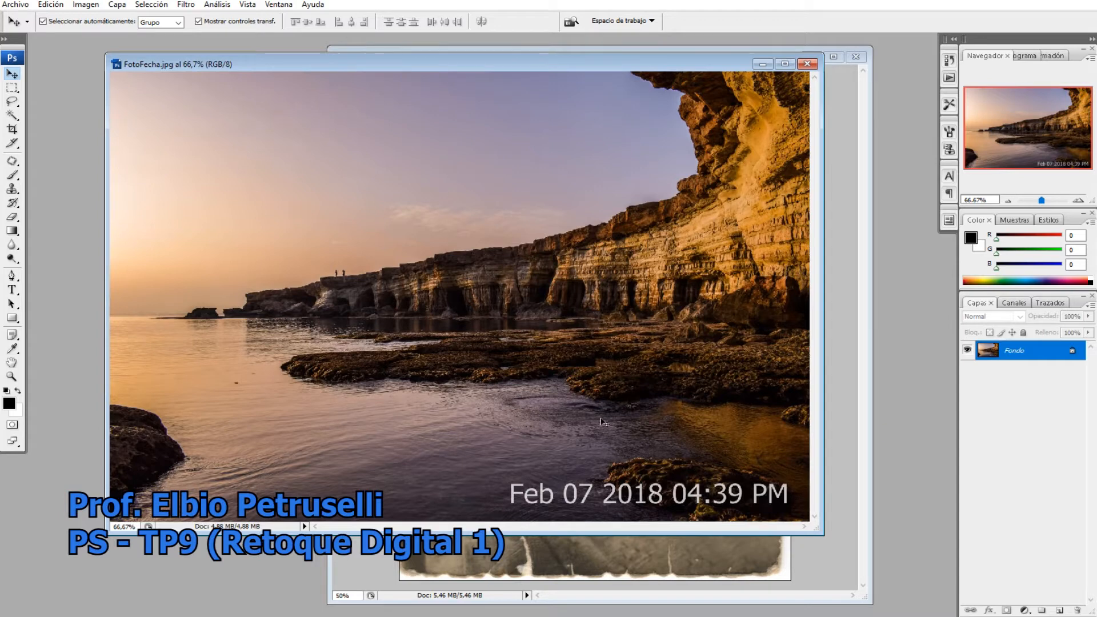
Enlarge the FotoFecha.jpg image window and reposition it in the workspace
left_click_drag(823, 535, 846, 568)
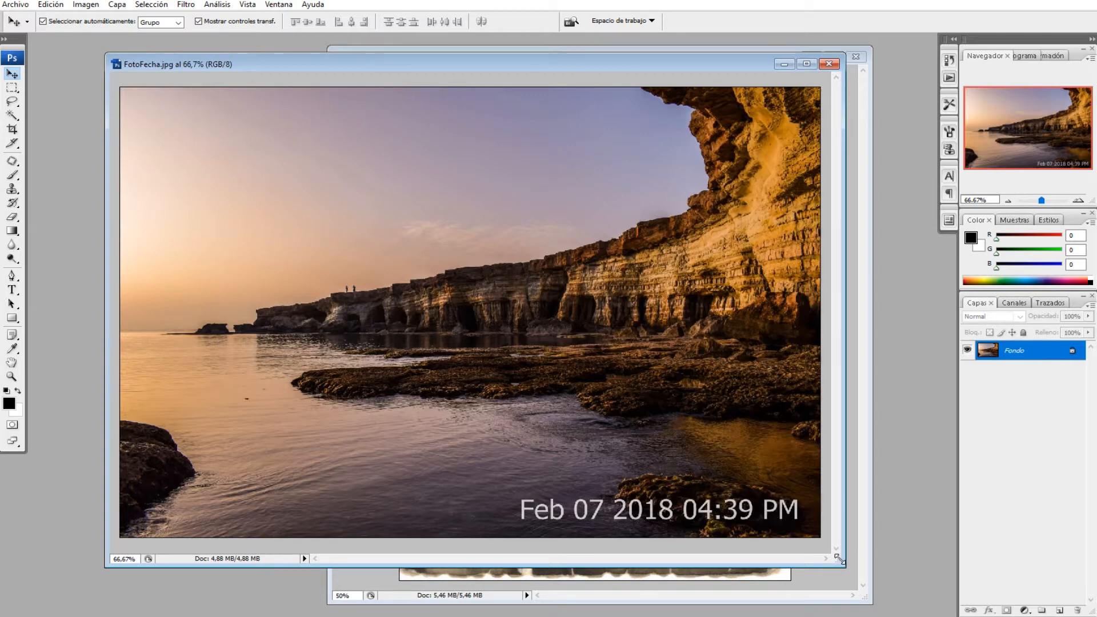
left_click_drag(472, 65, 433, 54)
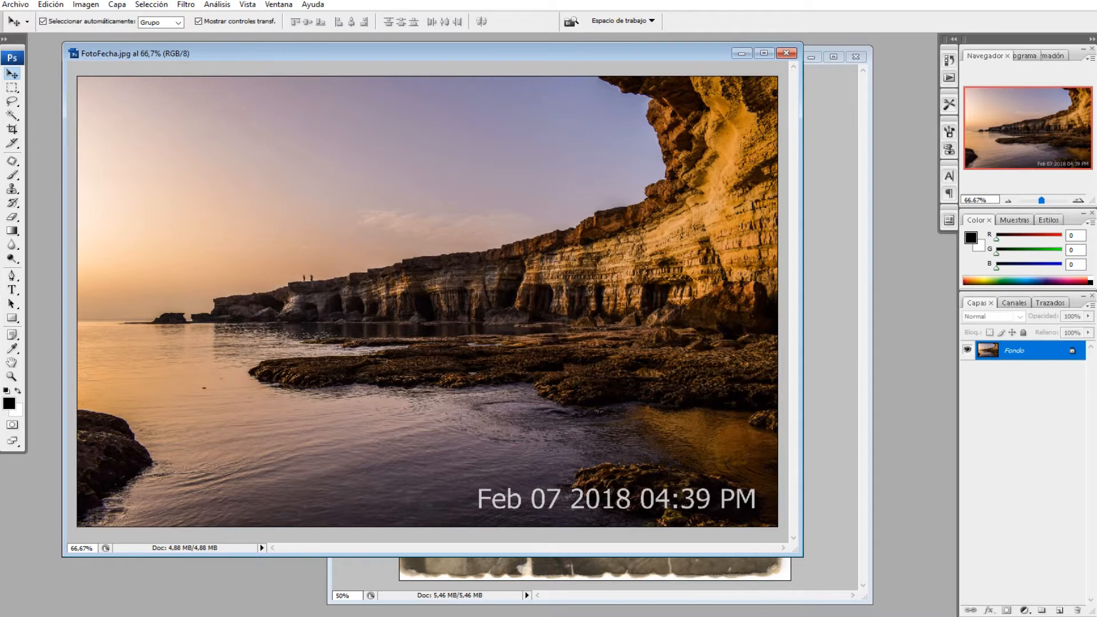
Switch to the Imagenes folder in File Explorer and make a backup copy of the FotoFecha image there
left_click(333, 616)
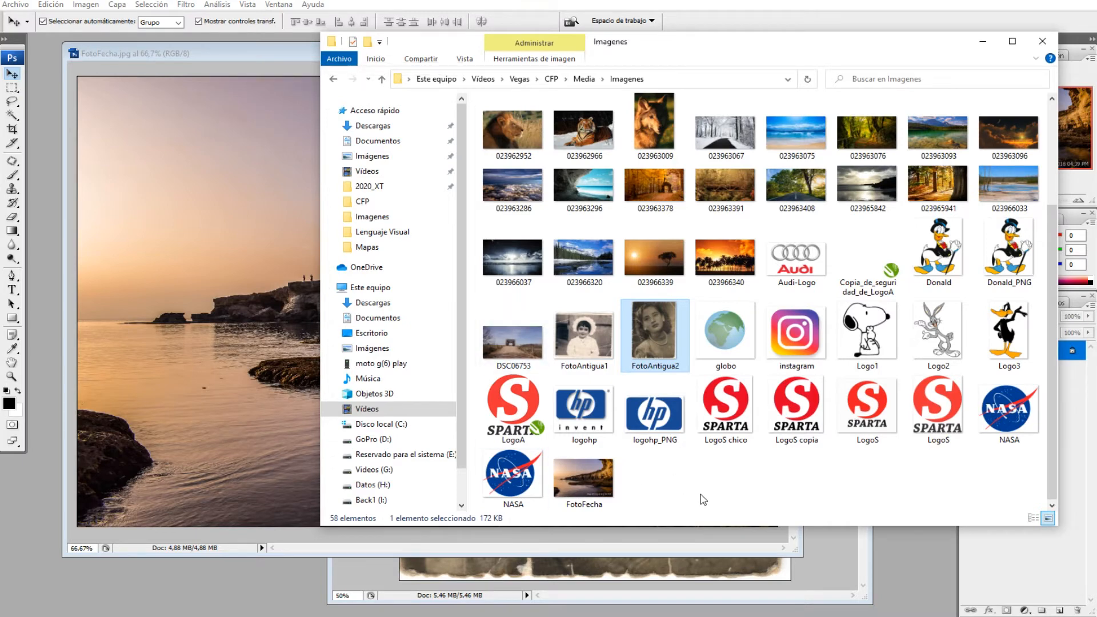
left_click(609, 471)
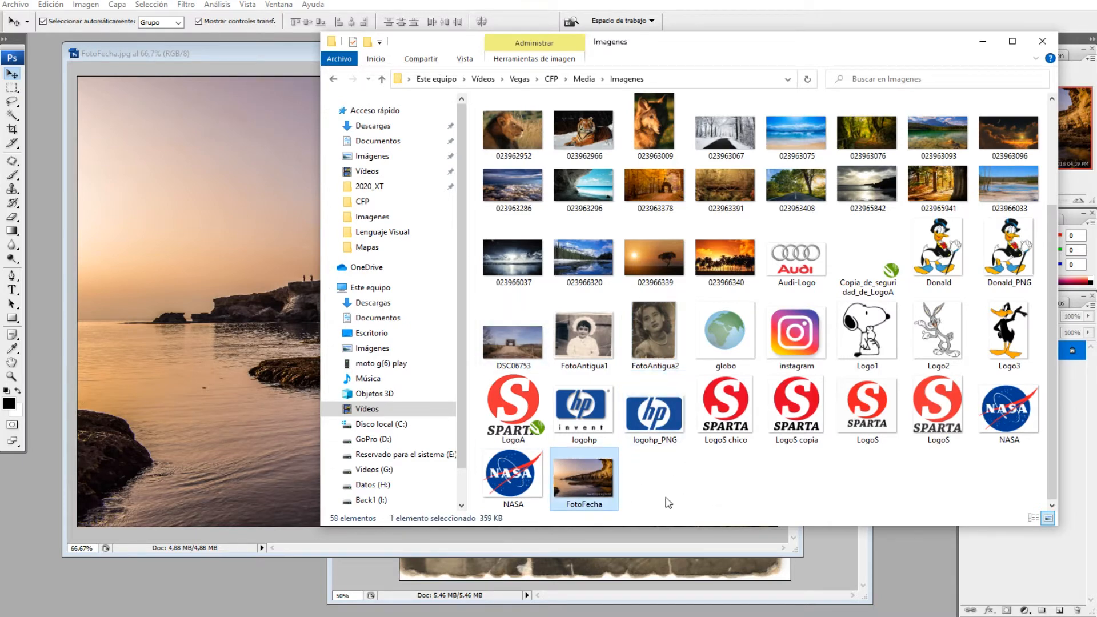
left_click(150, 57)
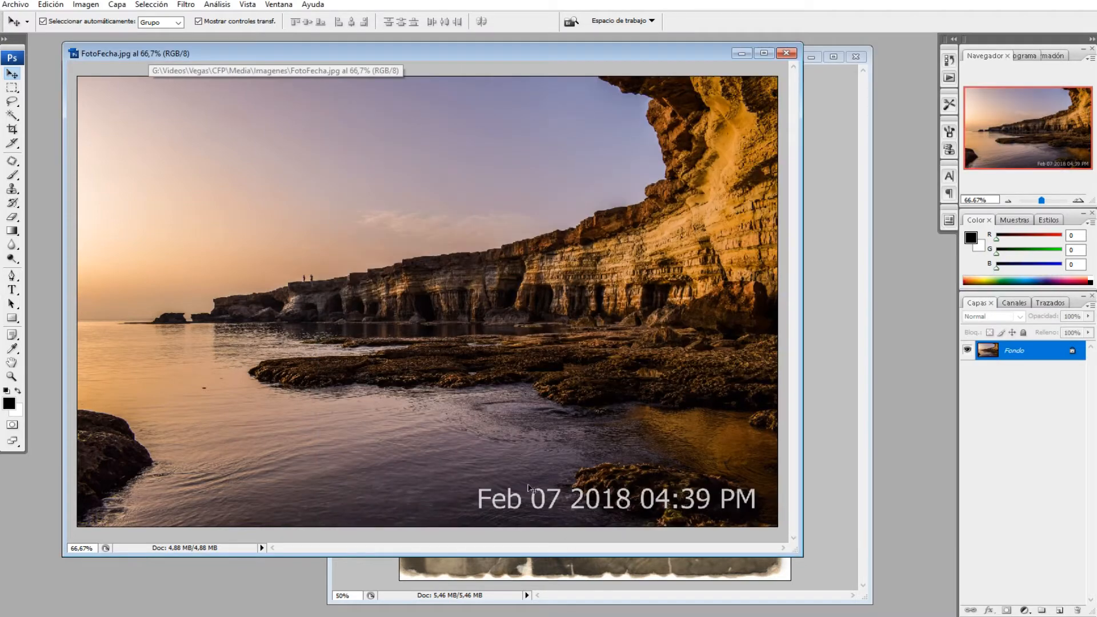
left_click(491, 616)
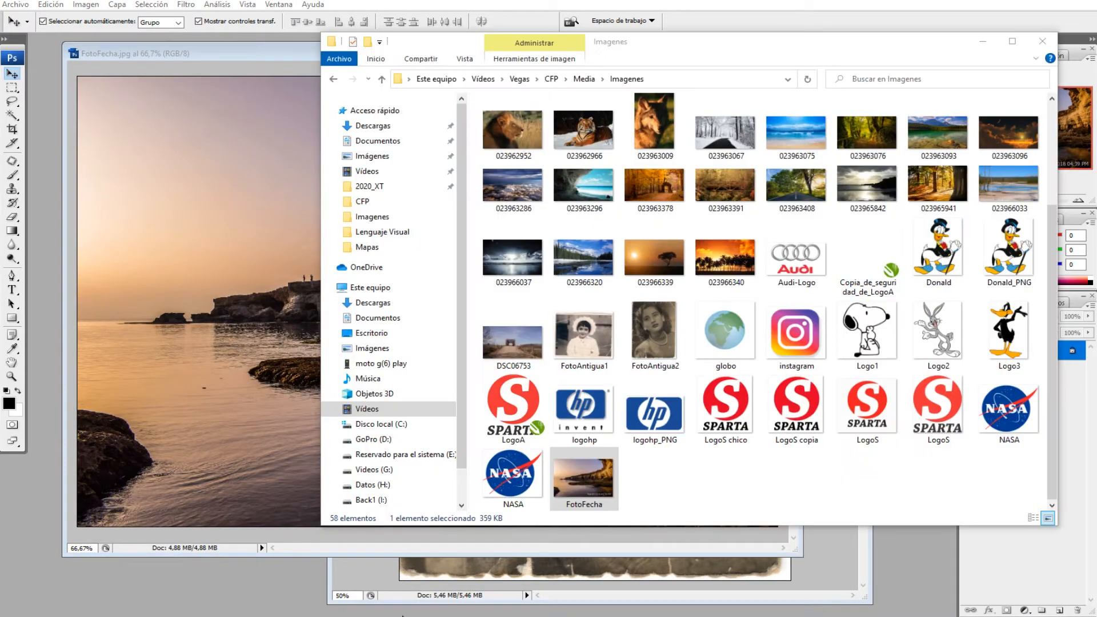
left_click(646, 499)
left_click(584, 479)
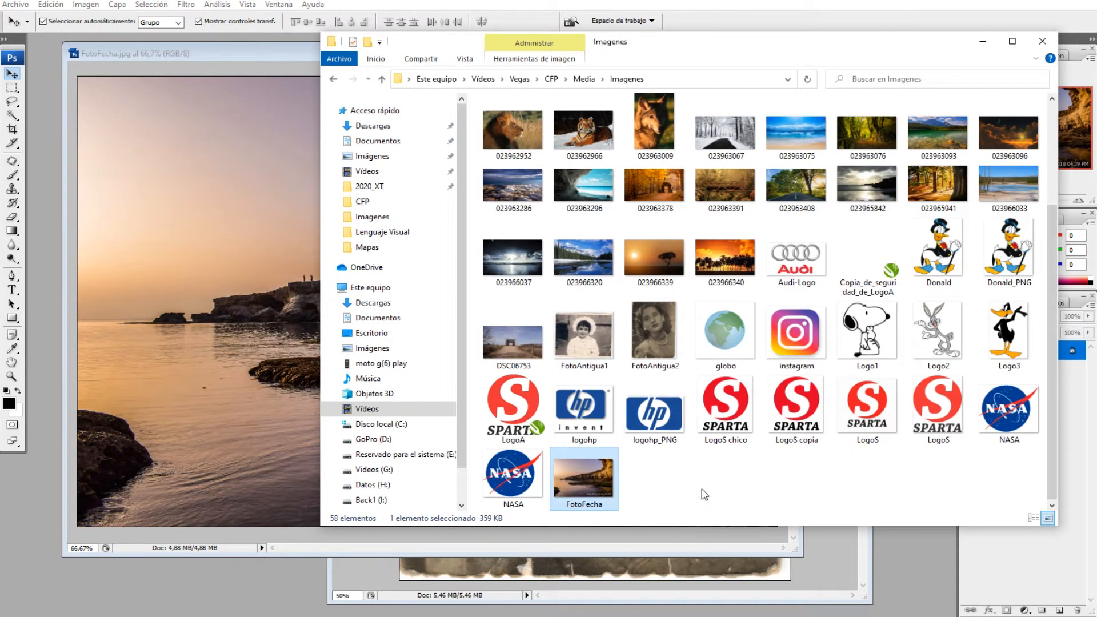
left_click(673, 494)
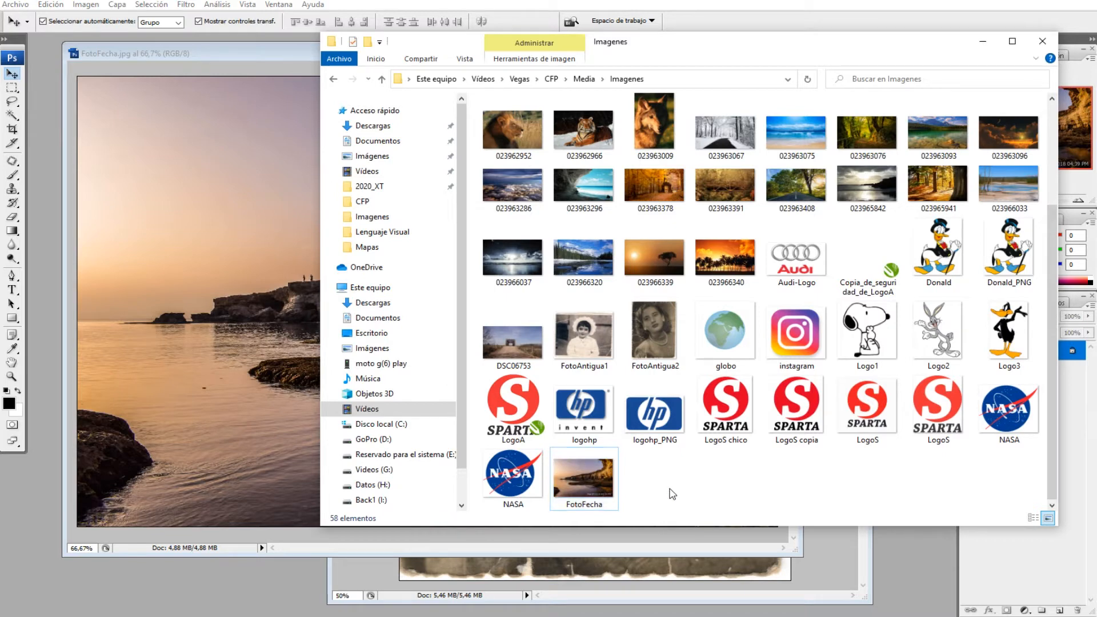
key("ctrl+v")
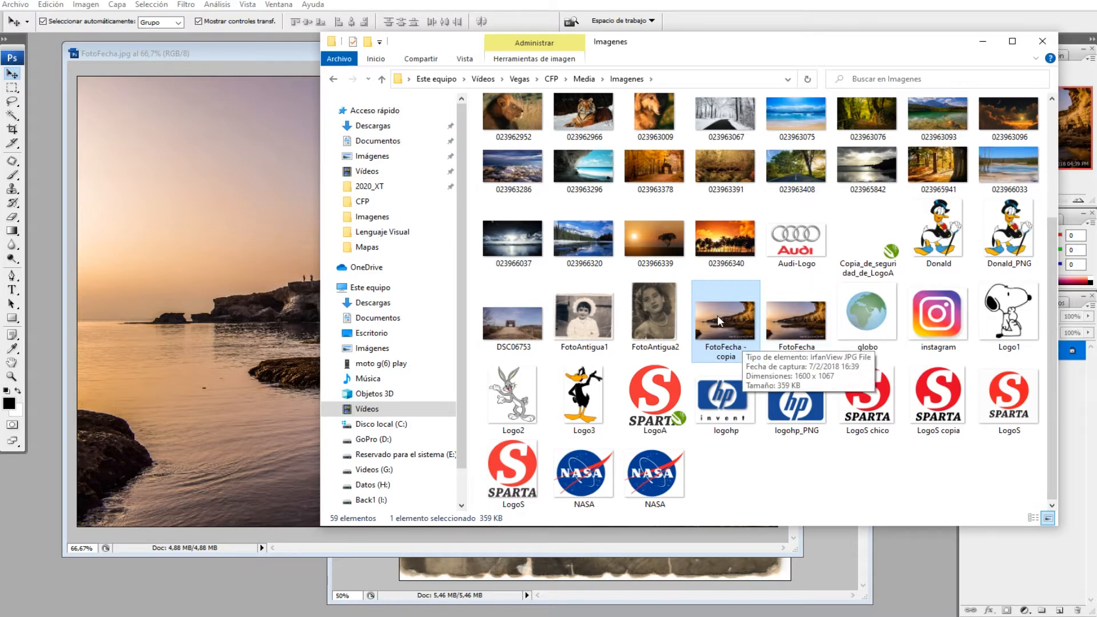
Make a backup copy of the FotoAntigua2 image in the same folder
left_click(656, 337)
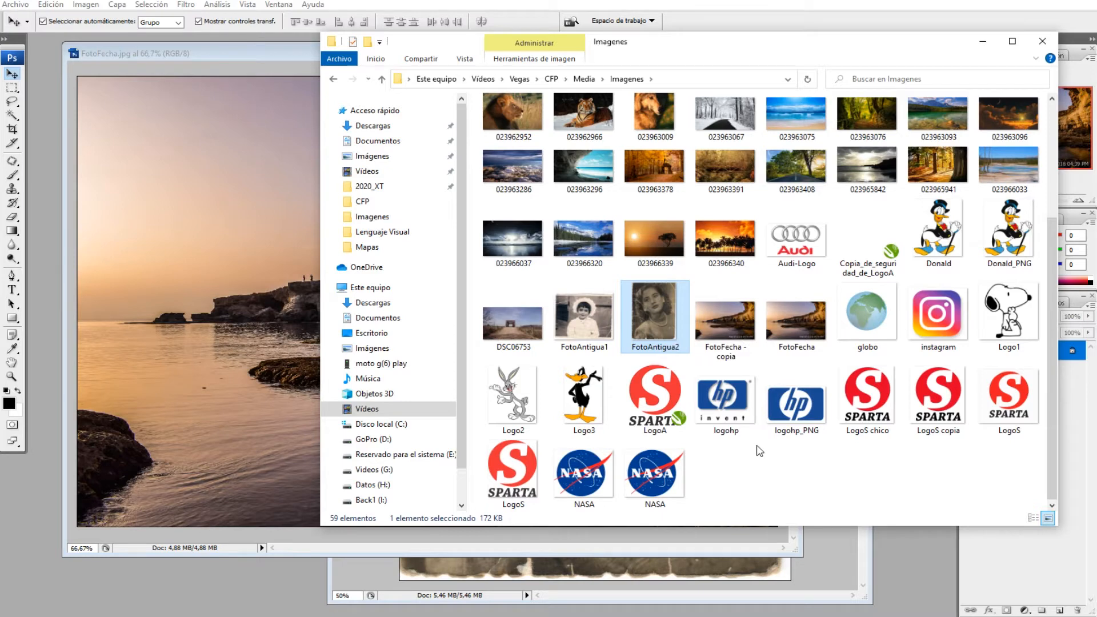
key("ctrl+v")
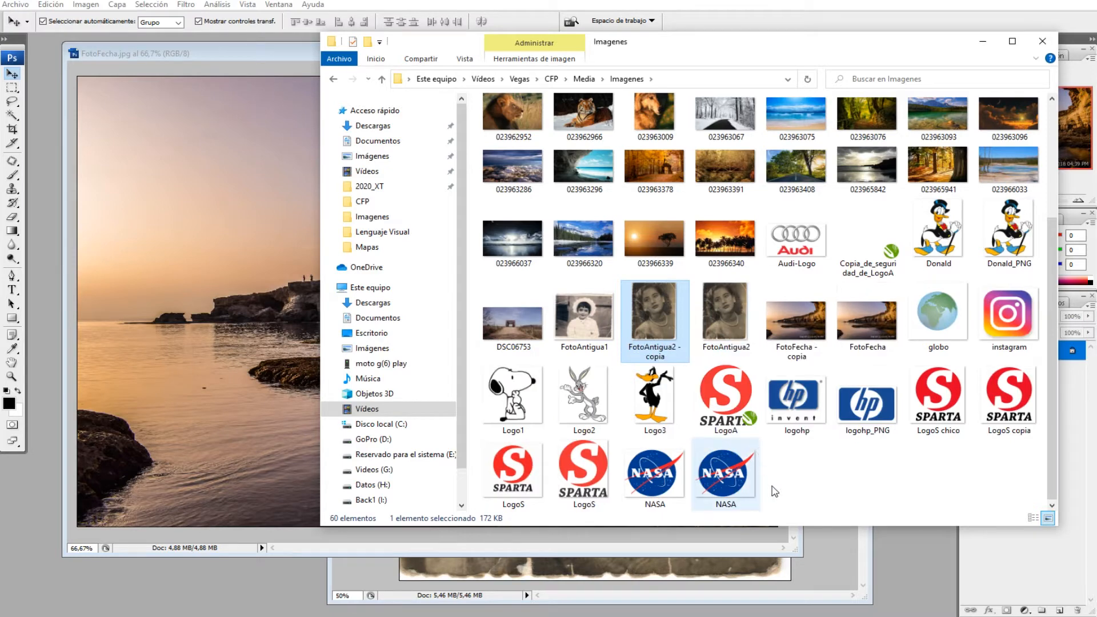
left_click(818, 481)
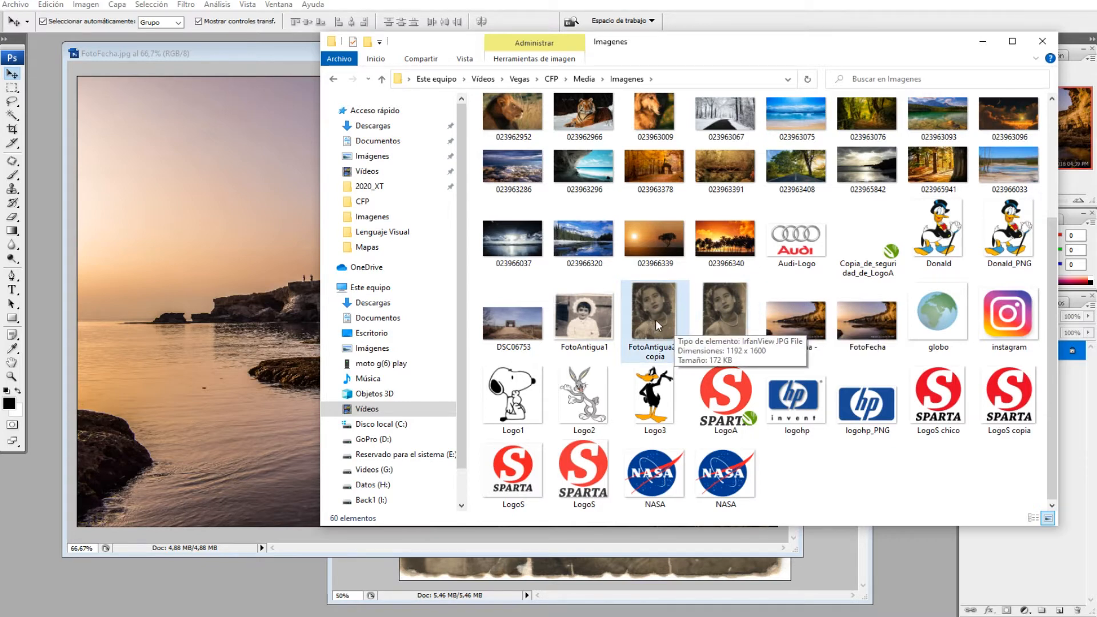
Switch back to Photoshop, enlarge the FotoFecha.jpg window and zoom the image to 100%
left_click(227, 59)
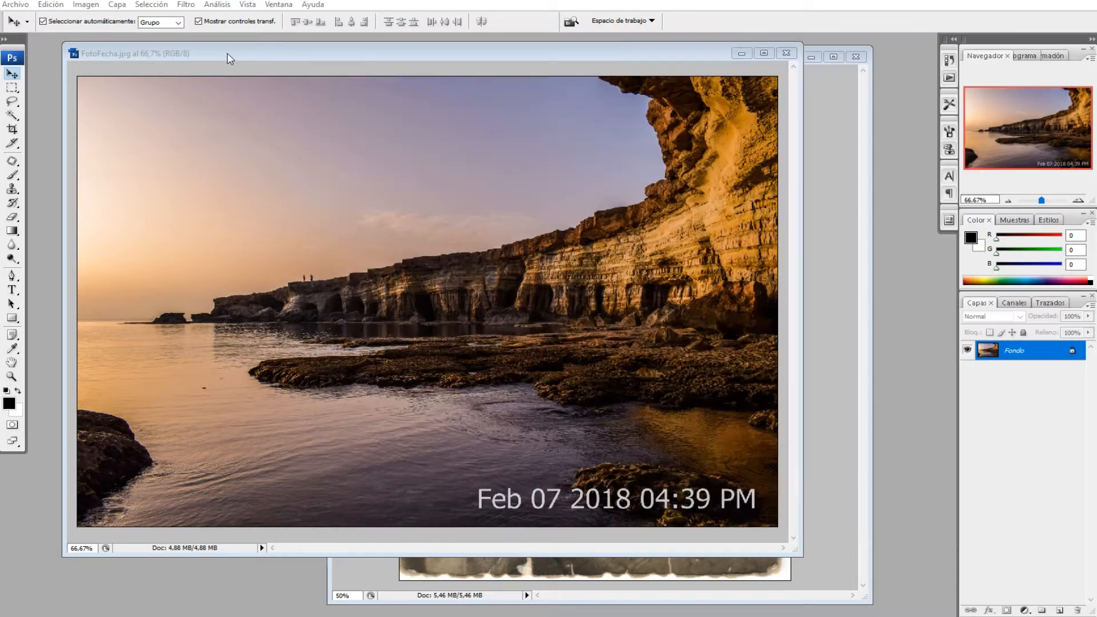
left_click(16, 4)
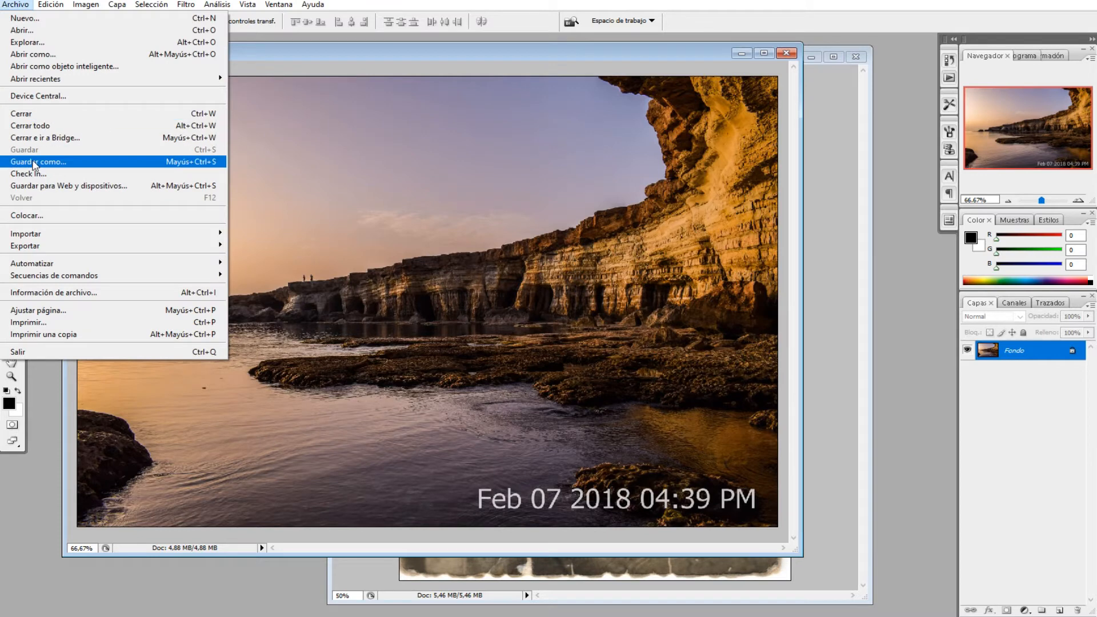
left_click(357, 81)
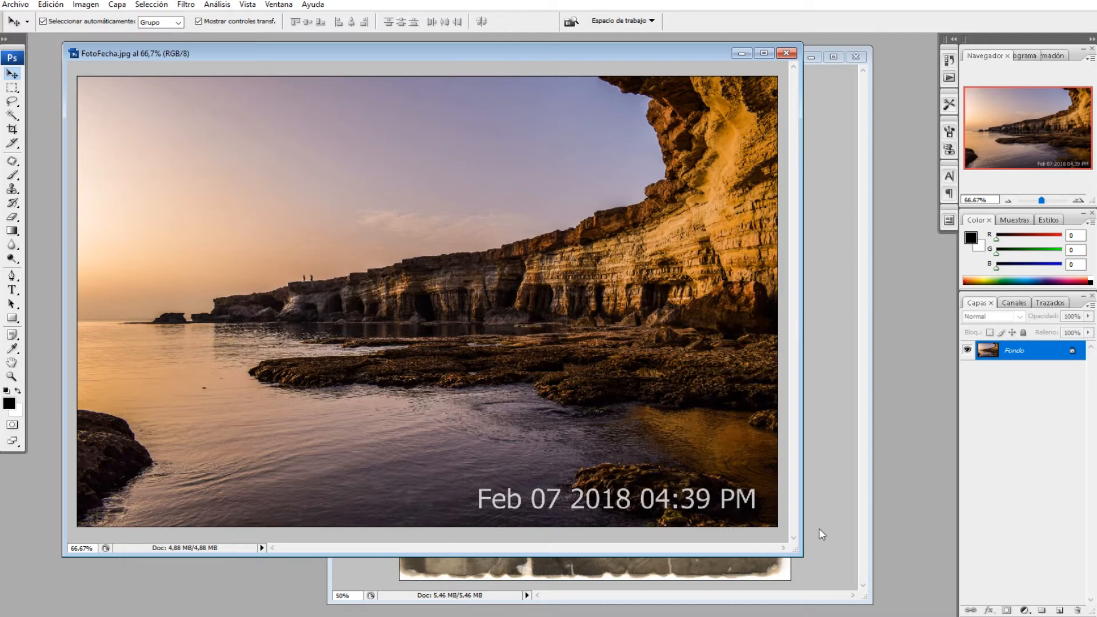
left_click_drag(803, 557, 874, 576)
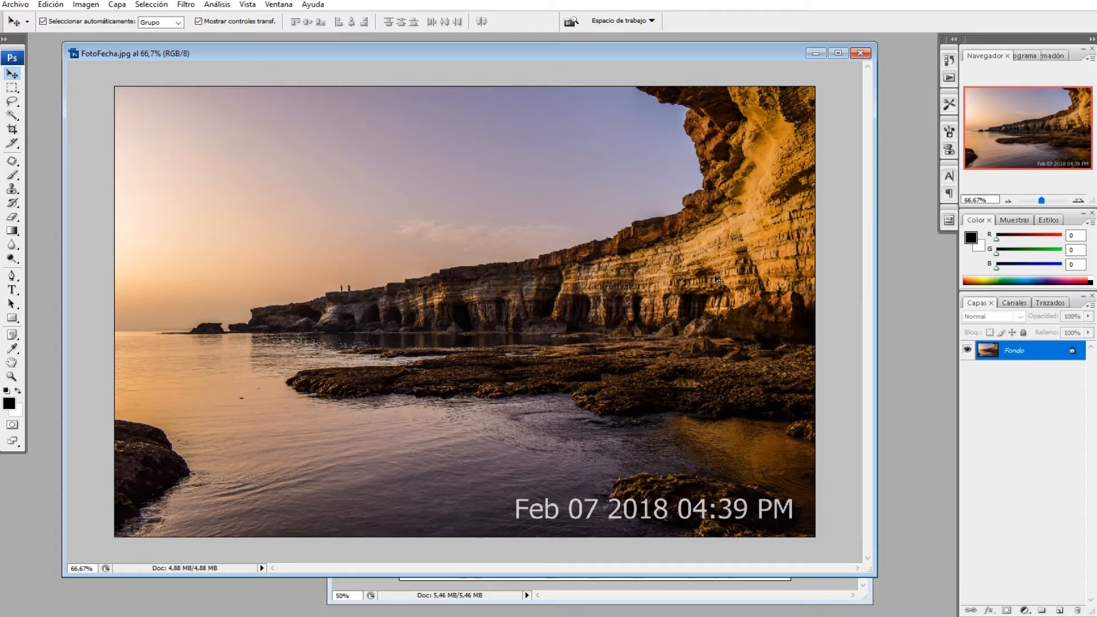
left_click(1080, 200)
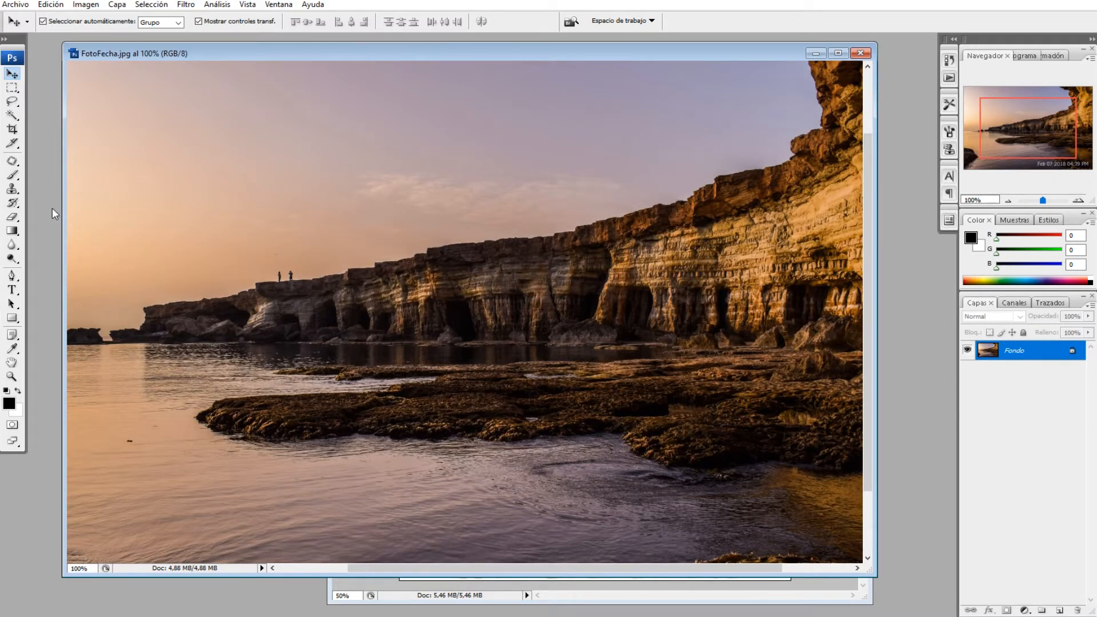
left_click_drag(12, 161, 53, 162)
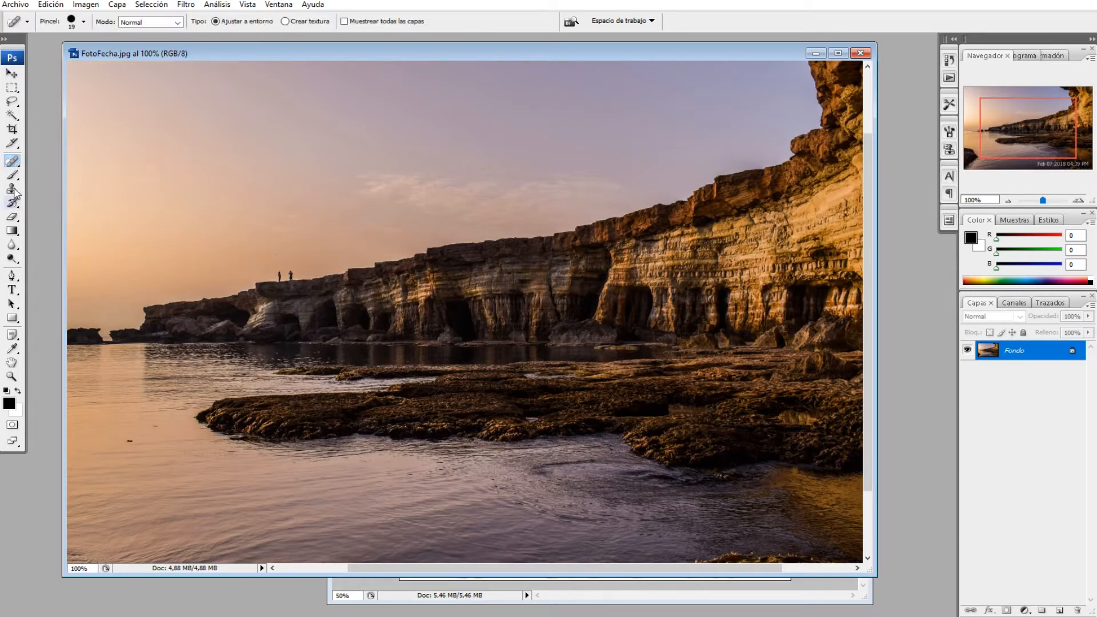
left_click_drag(12, 166, 15, 166)
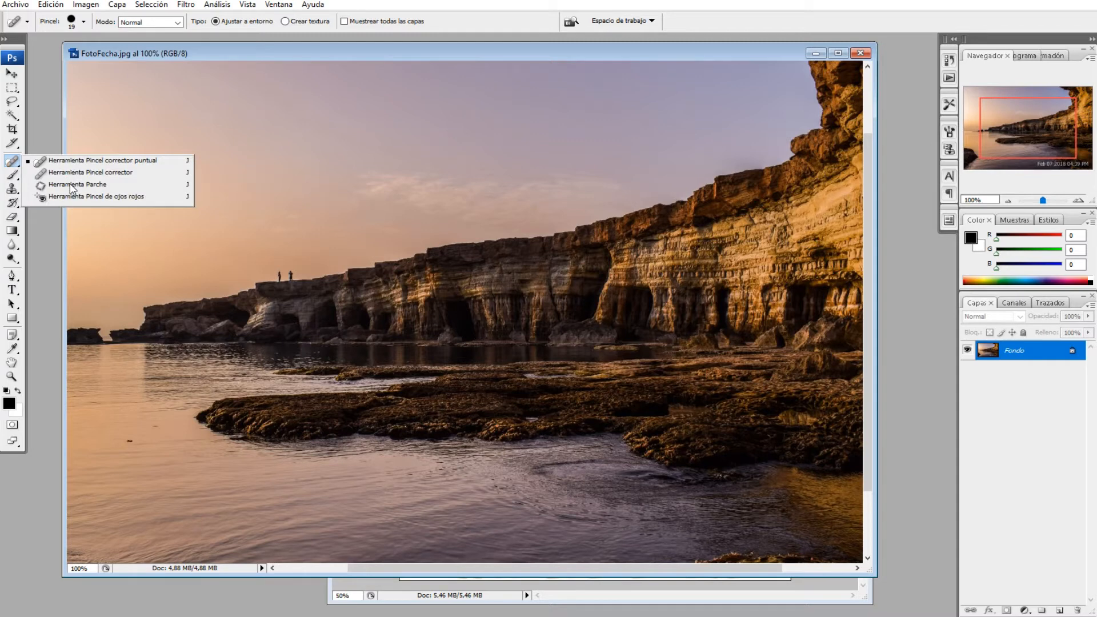
left_click(12, 164)
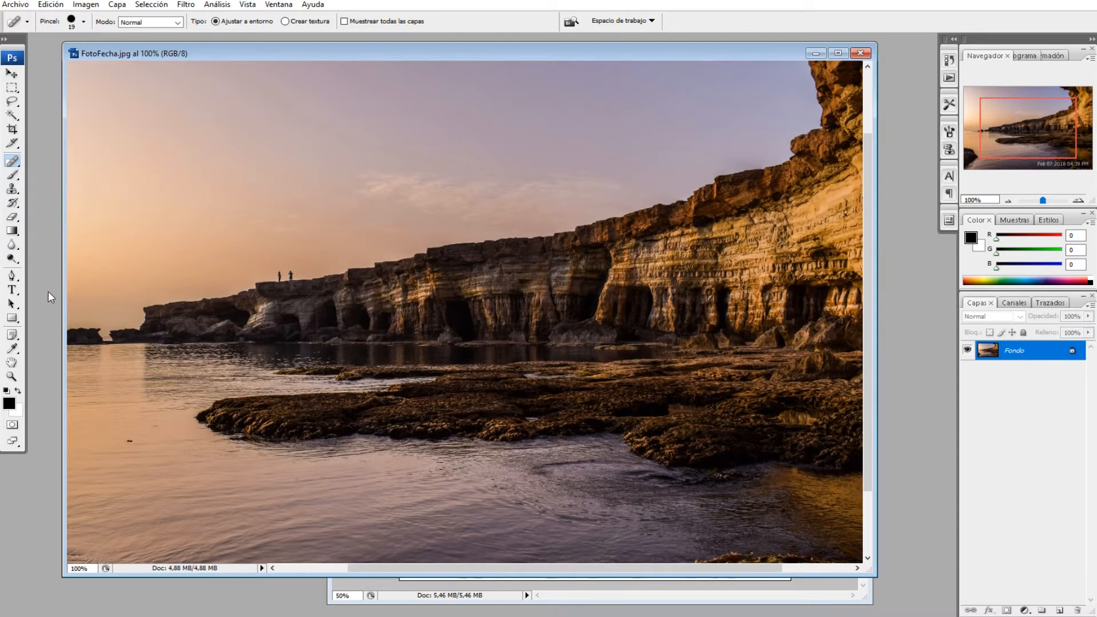
Activate the Clone Stamp tool and set its brush to a 31 px master diameter and 30% hardness
left_click(13, 190)
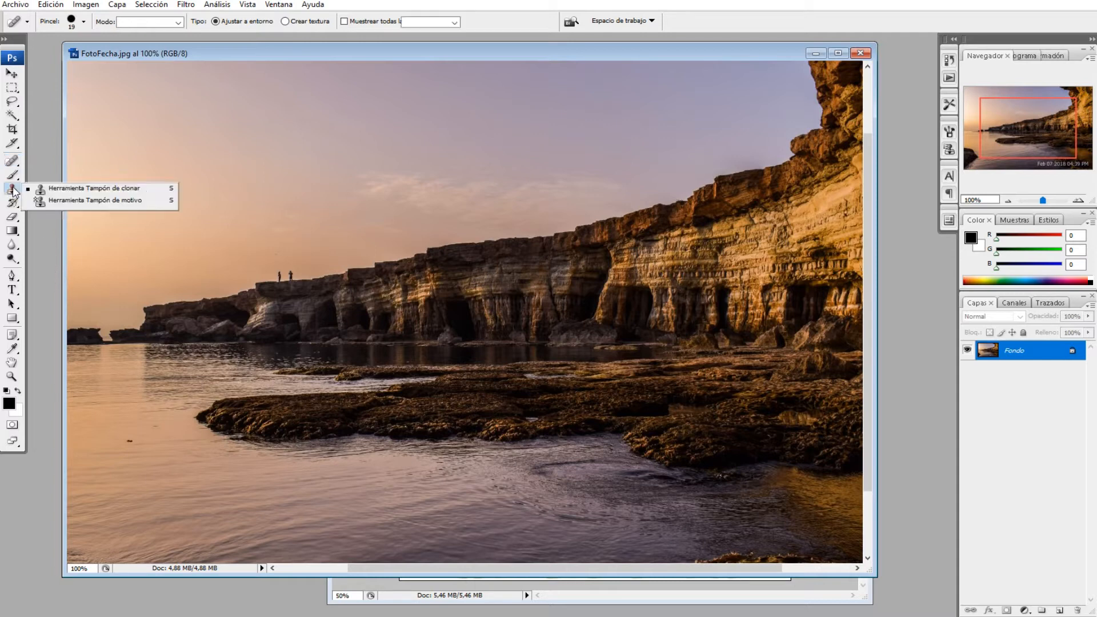
left_click(95, 188)
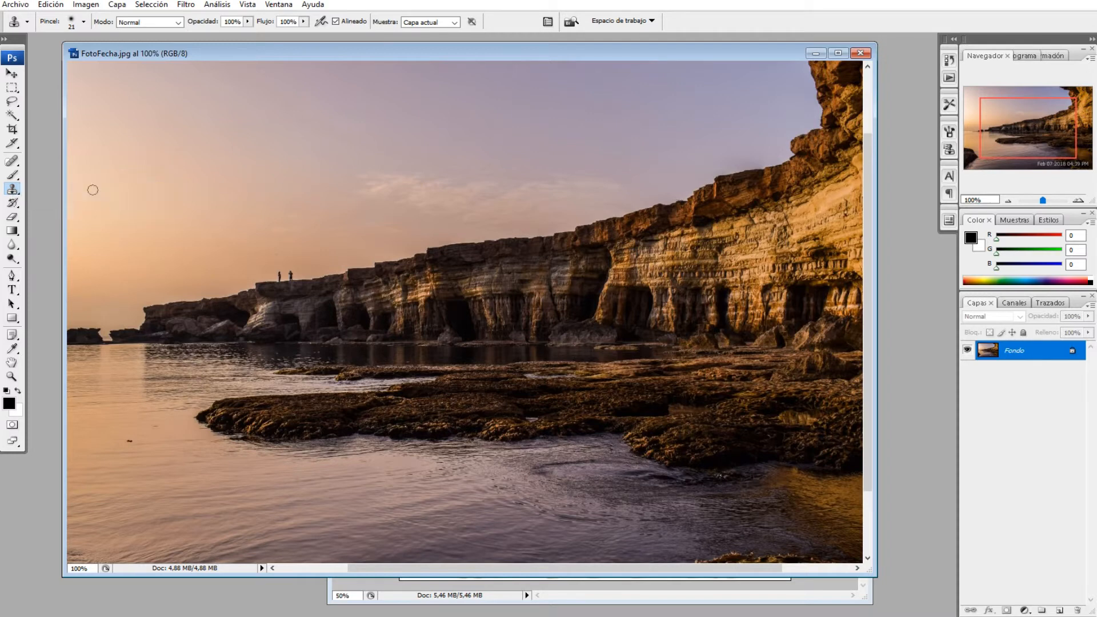
left_click(12, 190)
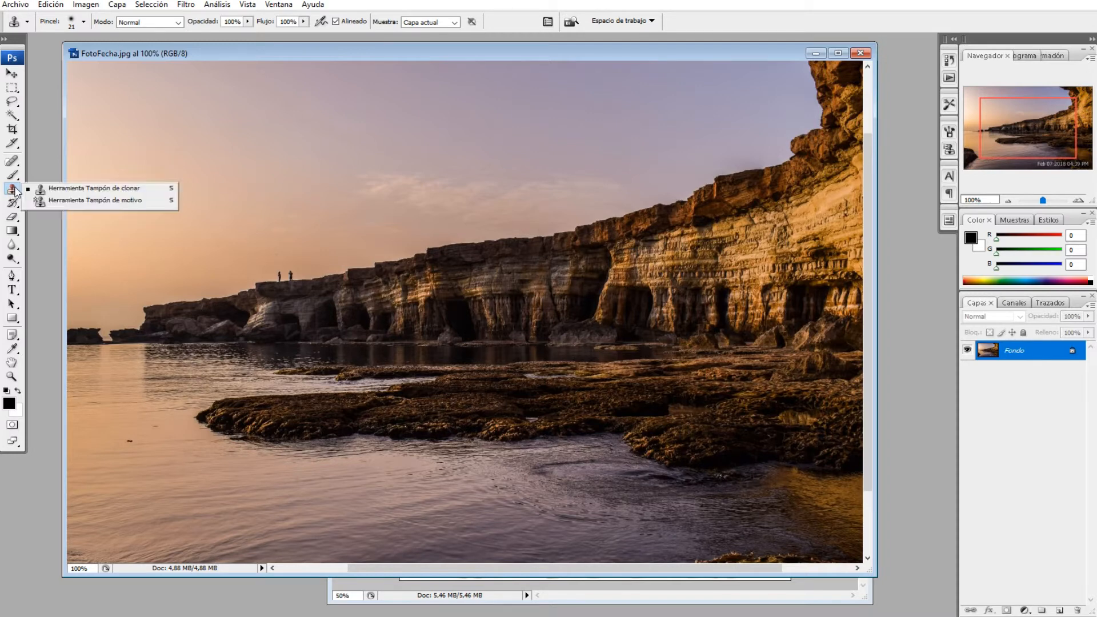
left_click(68, 191)
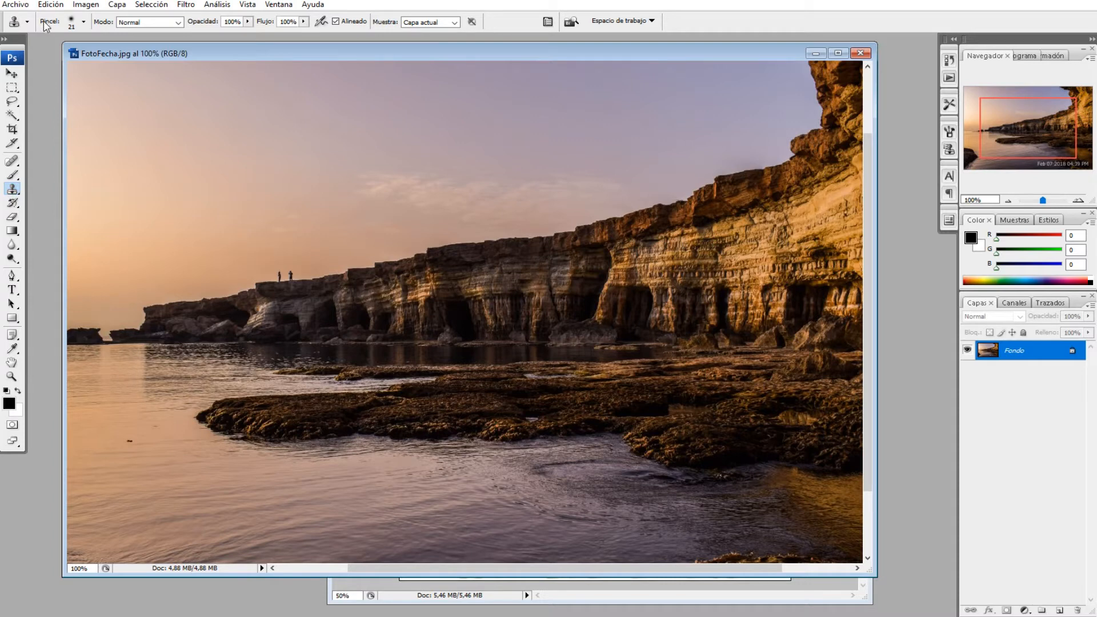
left_click(84, 24)
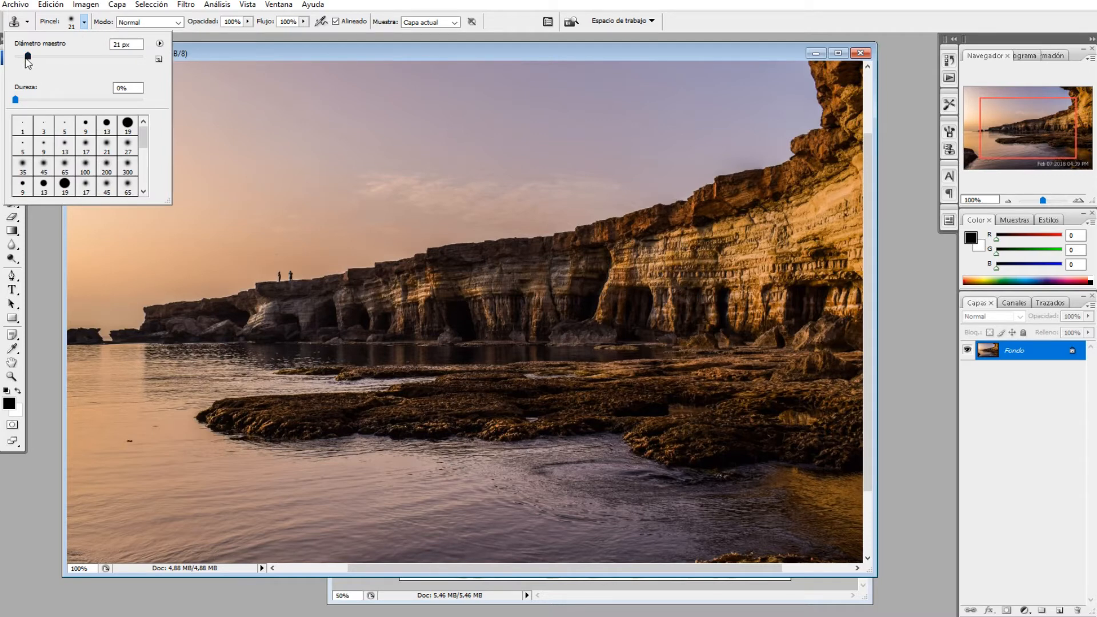
left_click_drag(27, 57, 38, 57)
mouse_move(38, 57)
left_mouse_down()
mouse_move(60, 60)
mouse_move(32, 58)
left_mouse_up()
left_click_drag(16, 102, 54, 102)
left_click(300, 56)
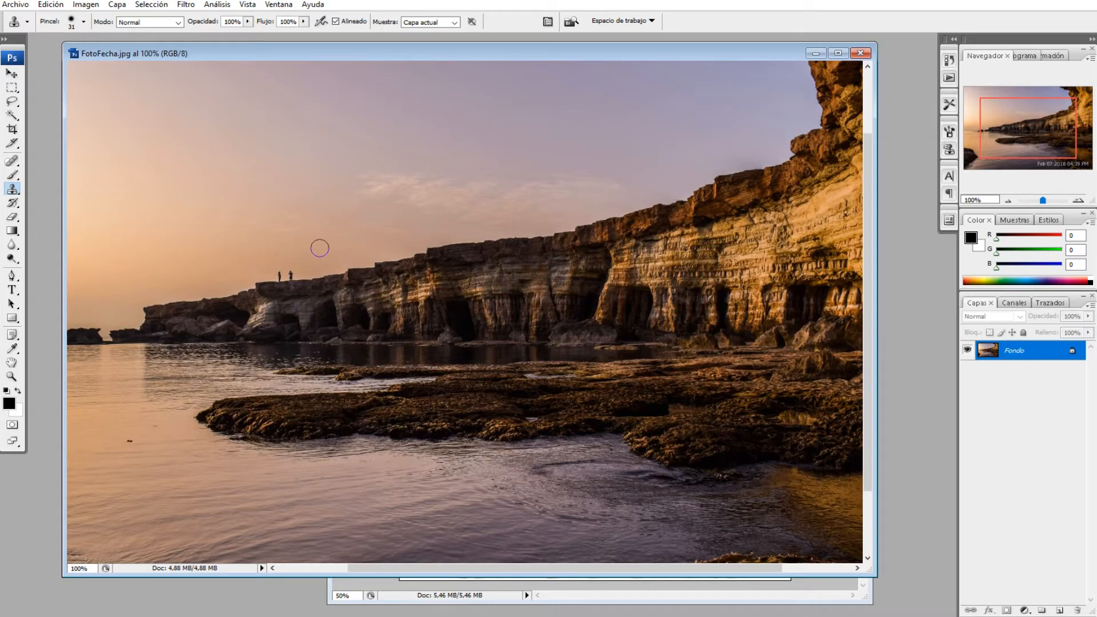
left_click(84, 23)
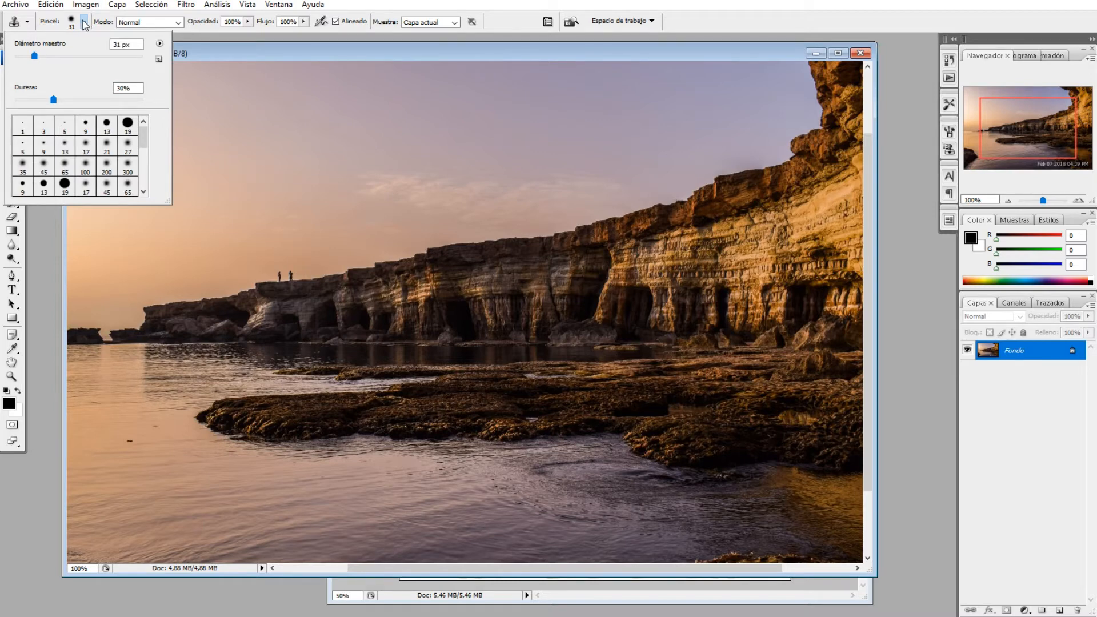
left_click(83, 23)
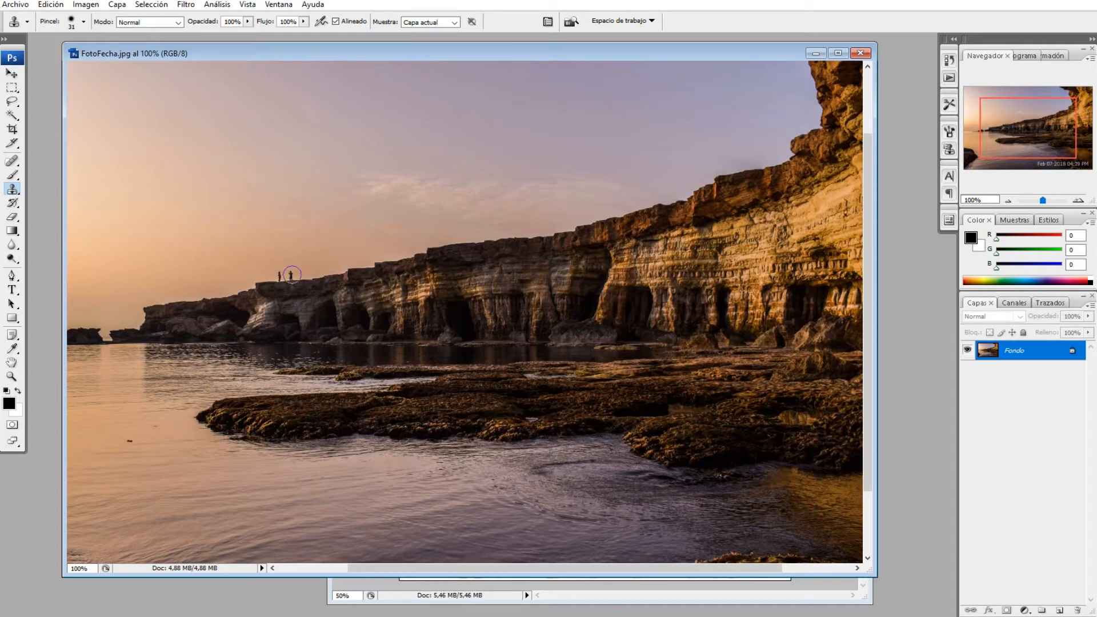
Try the Eraser on the two people on the cliff and on the sky, undoing each stroke
left_click(11, 218)
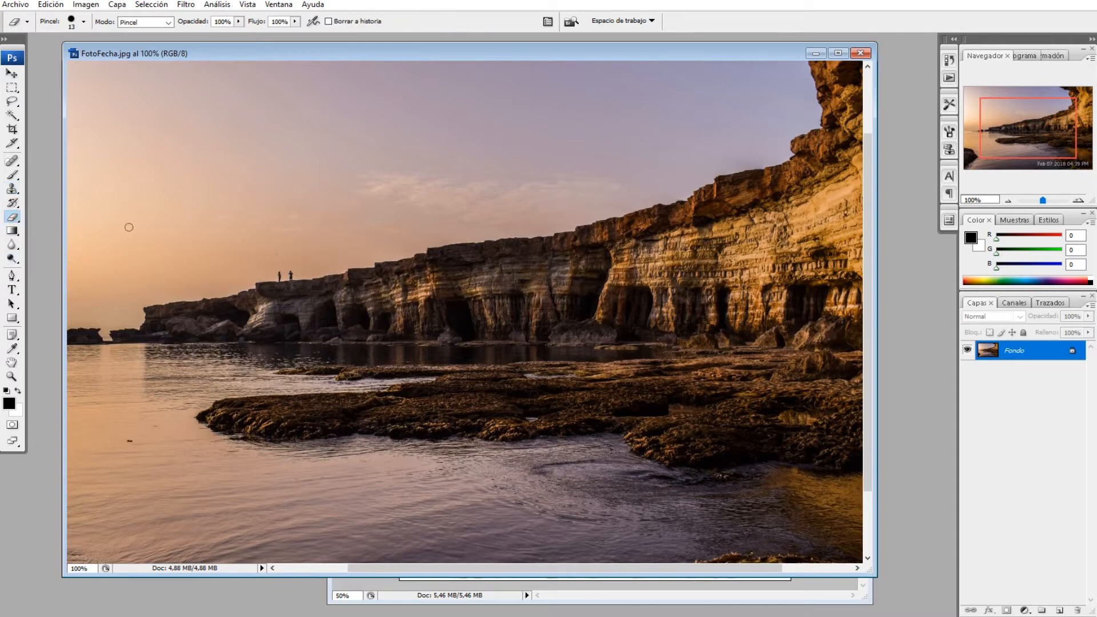
mouse_move(279, 275)
left_mouse_down()
mouse_move(294, 273)
mouse_move(278, 278)
mouse_move(288, 281)
left_mouse_up()
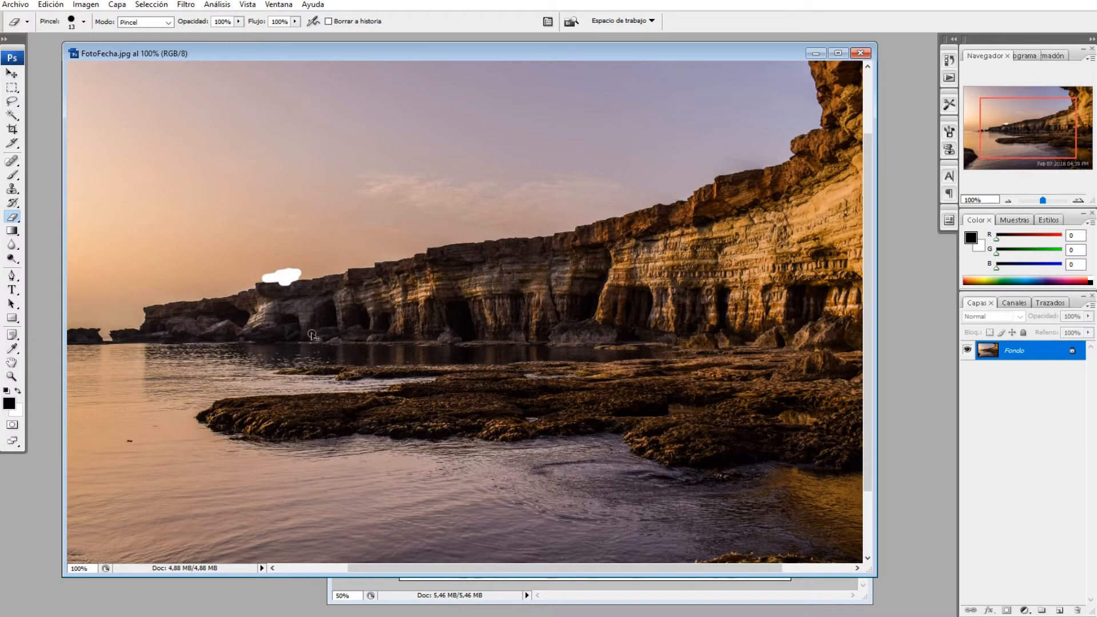
key("ctrl+z")
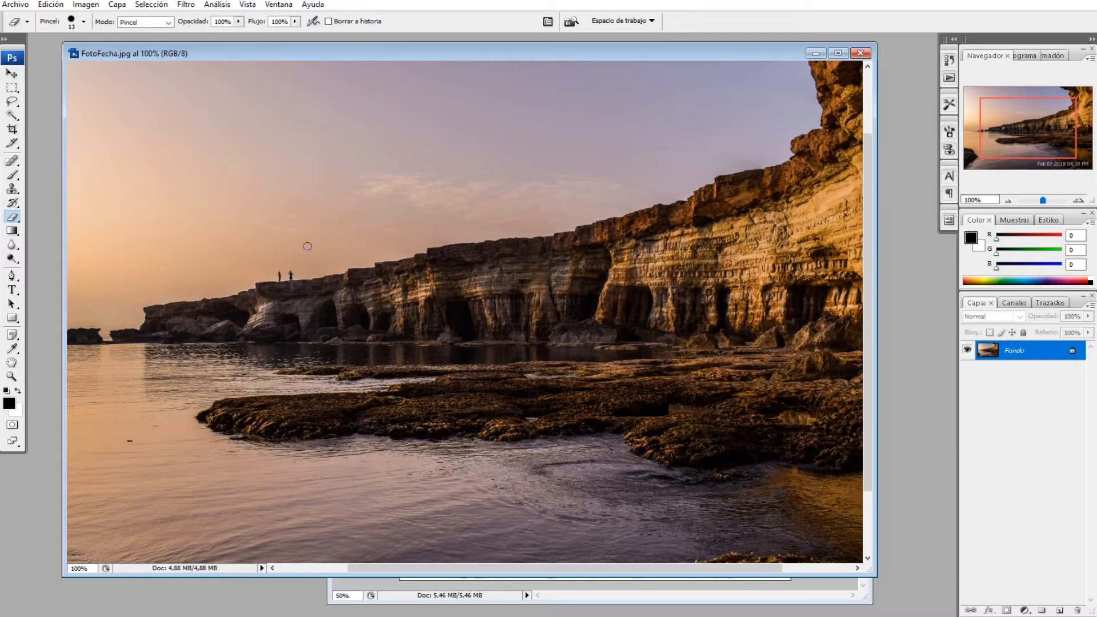
left_click_drag(321, 156, 272, 229)
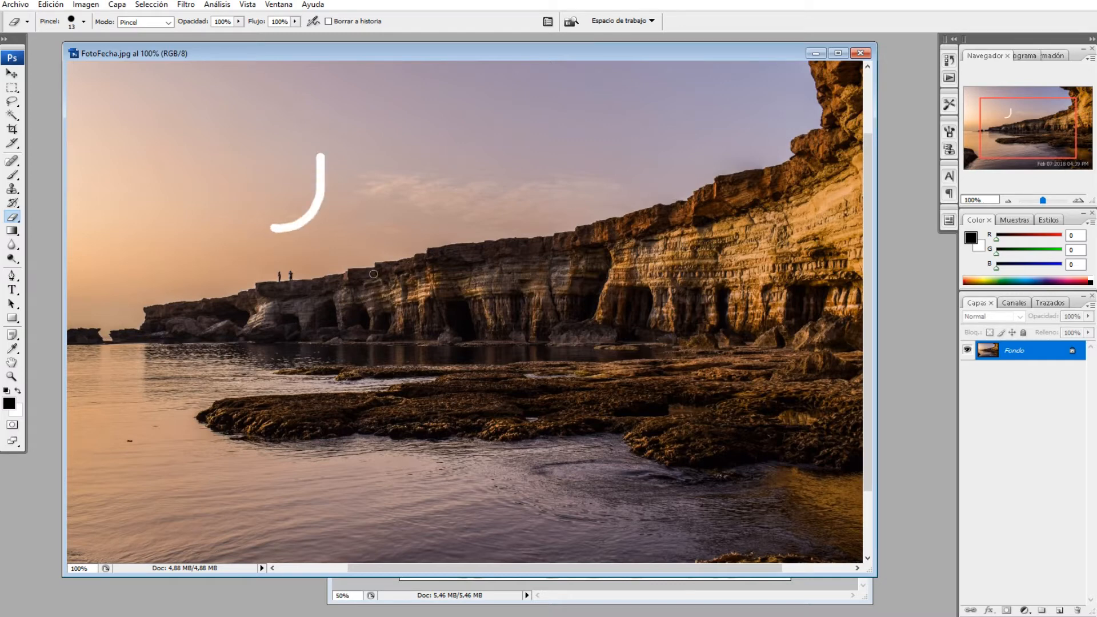
key("ctrl+z")
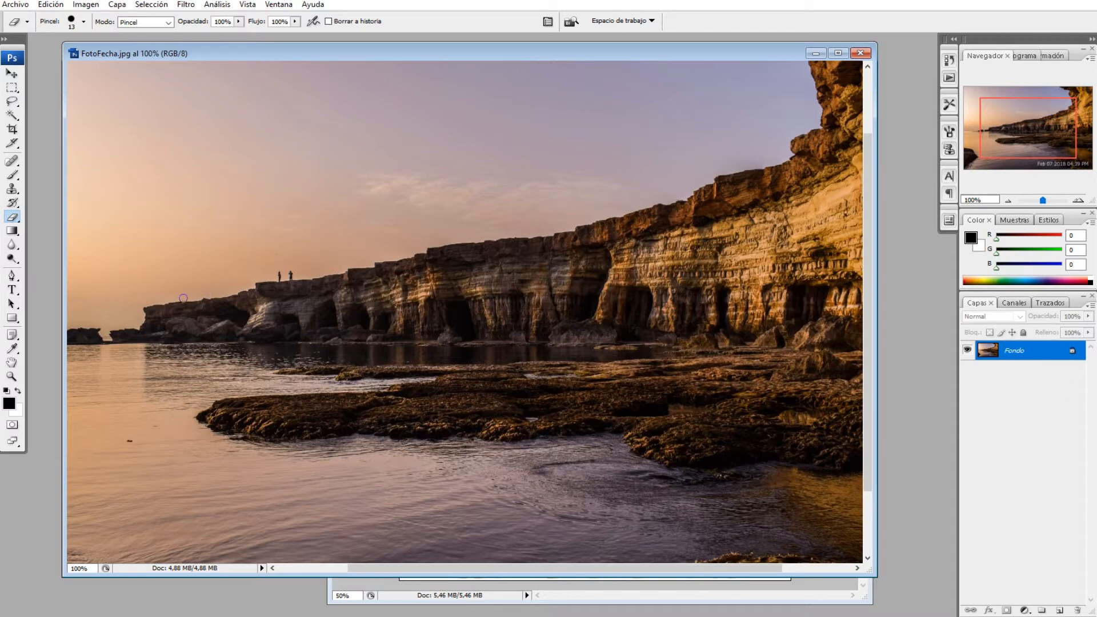
Activate the Clone Stamp, enlarge the cliff-top people to 200% and clone the nearby sky over the right-hand person
left_click(9, 190)
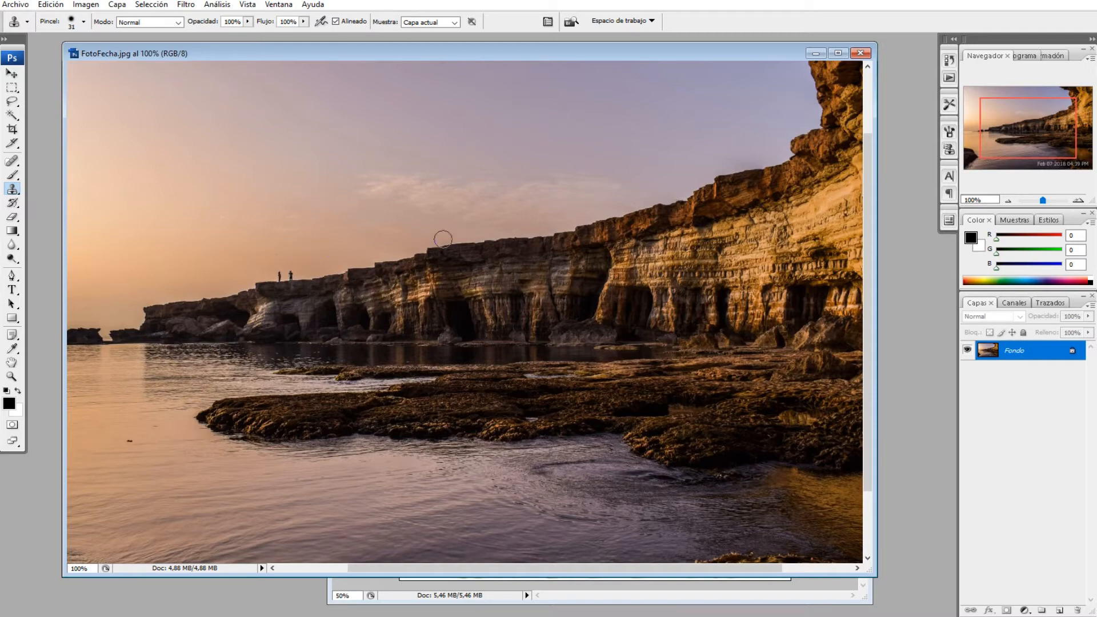
left_click(1080, 202)
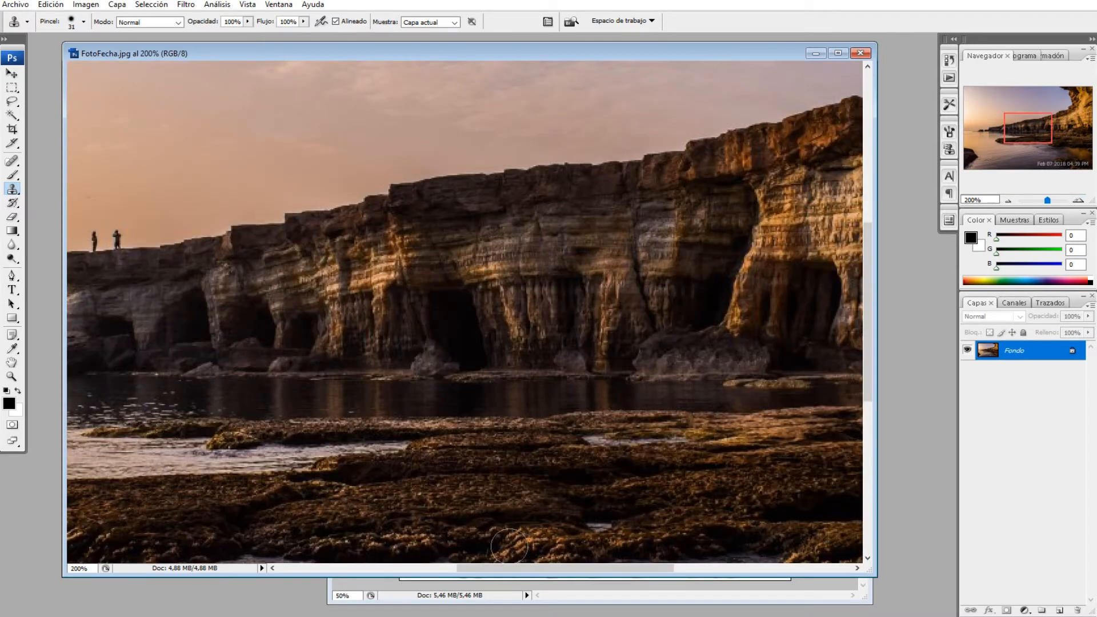
left_click_drag(513, 569, 432, 568)
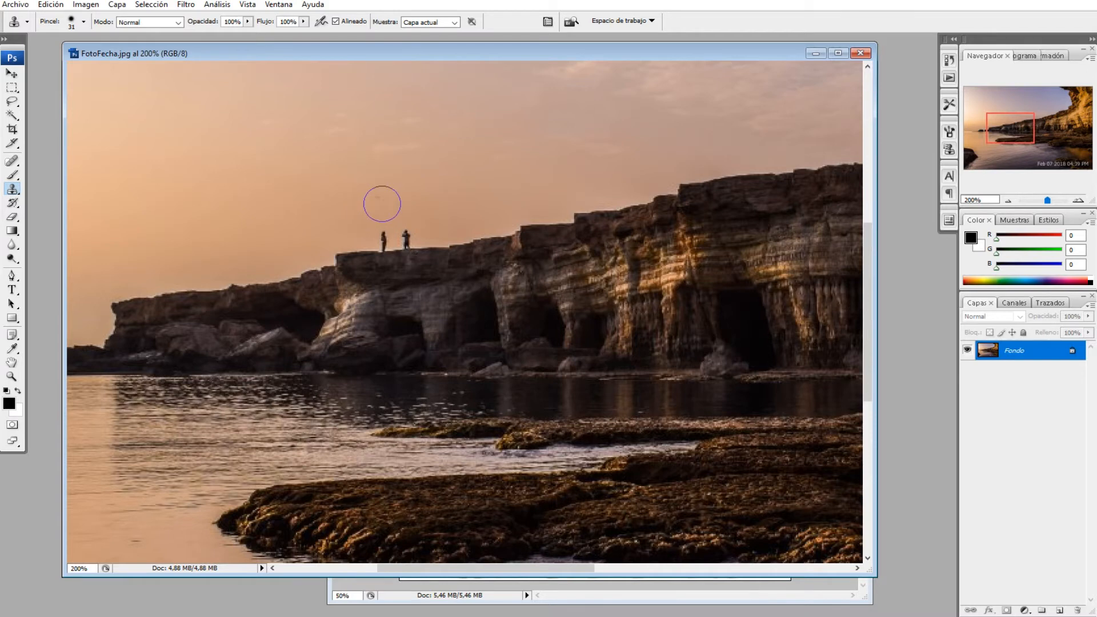
scroll(384, 204, "down", 1)
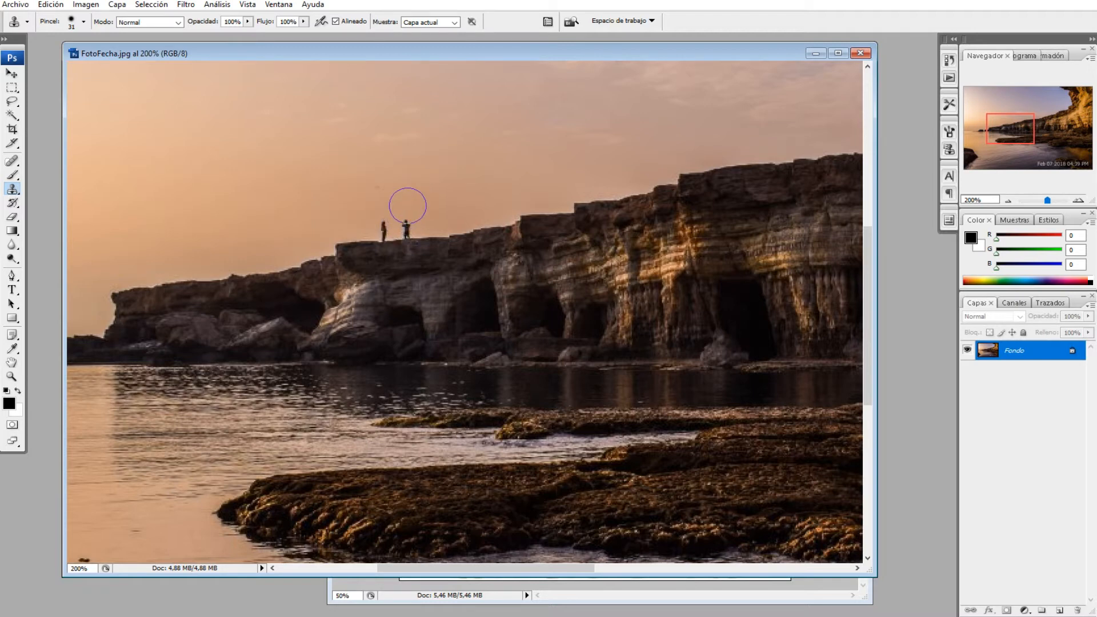
left_click(410, 193, "alt")
Reduce the Clone Stamp brush to a 12 px diameter and clone over the remaining person along the cliff edge
left_click(84, 22)
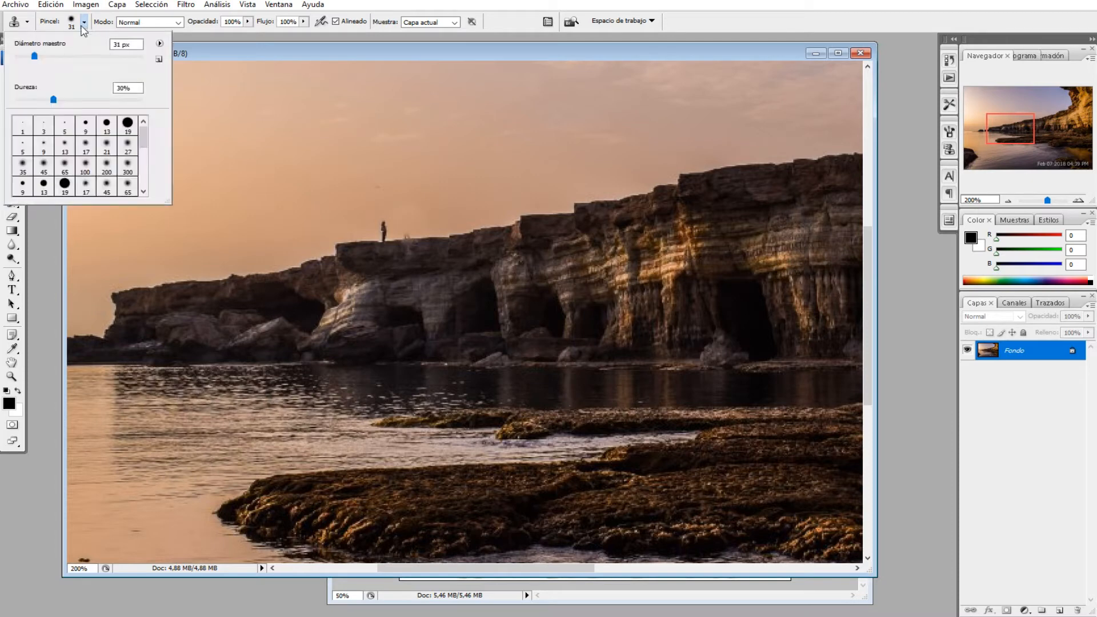
left_click(23, 56)
key("Return")
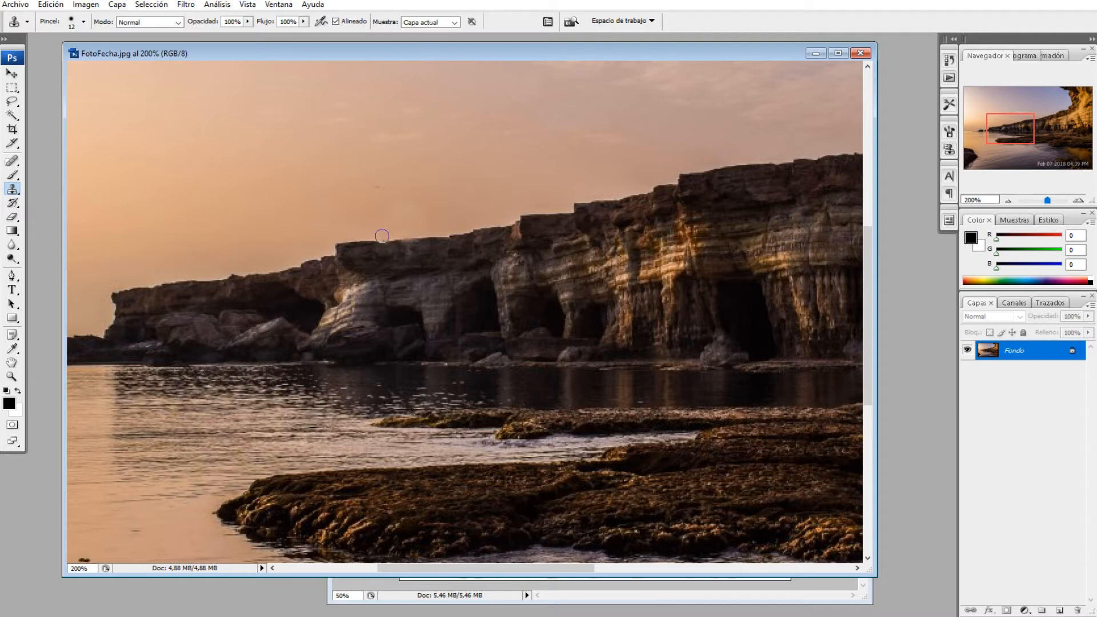
key("alt")
Bring the date stamp into view at 100% and set the Clone Stamp brush to a 71 px diameter
left_click(1010, 202)
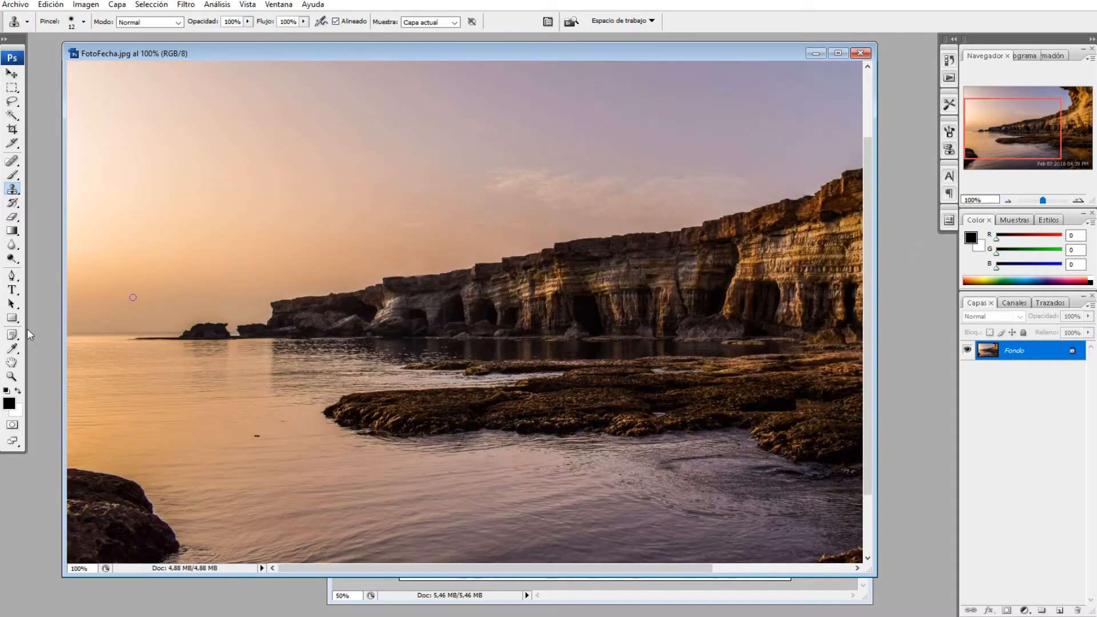
left_click(12, 73)
scroll(388, 183, "down", 3)
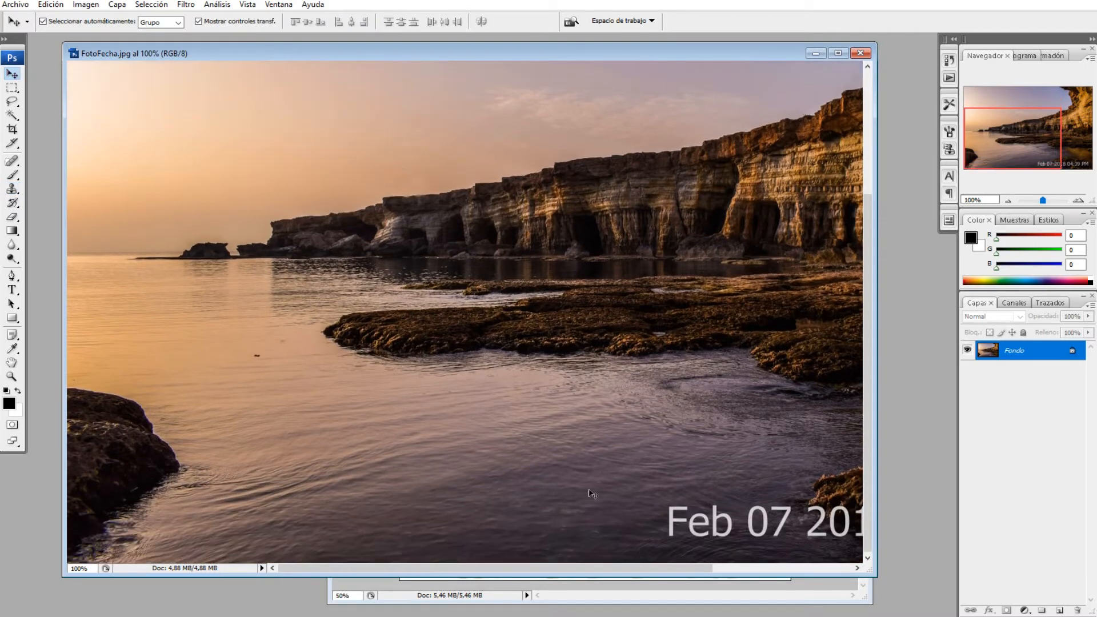
left_click_drag(623, 568, 779, 569)
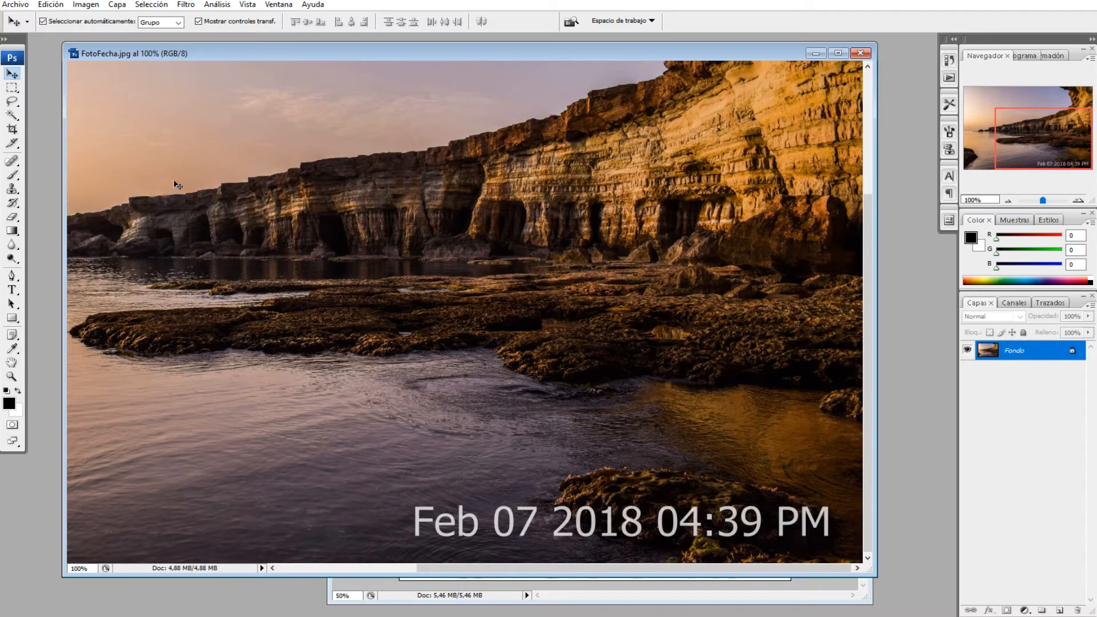
left_click(13, 188)
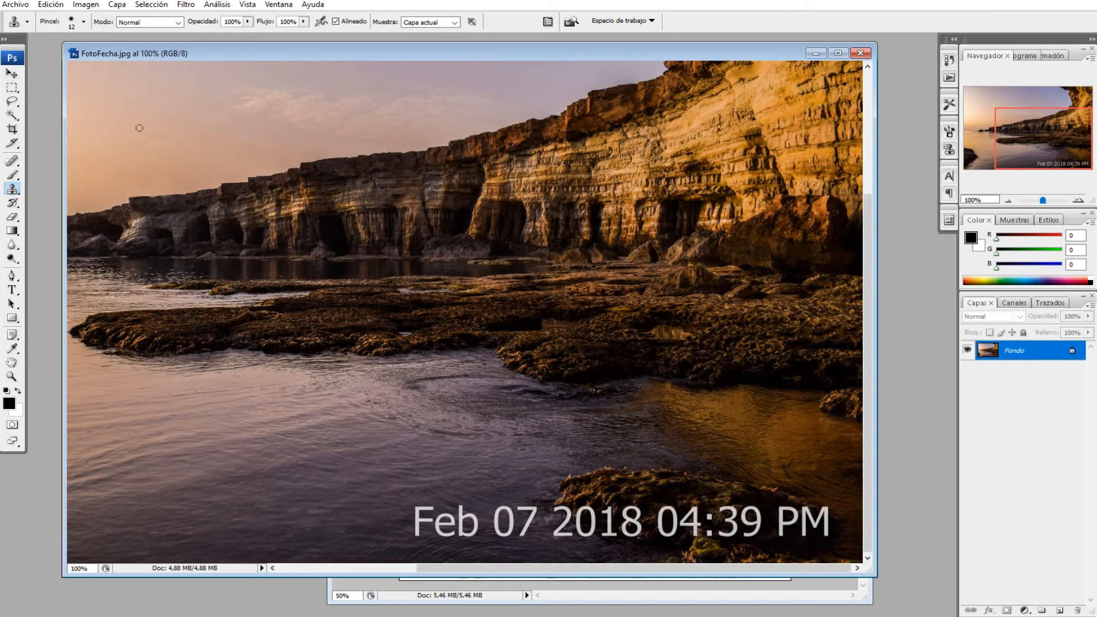
left_click(84, 23)
left_click_drag(60, 56, 75, 56)
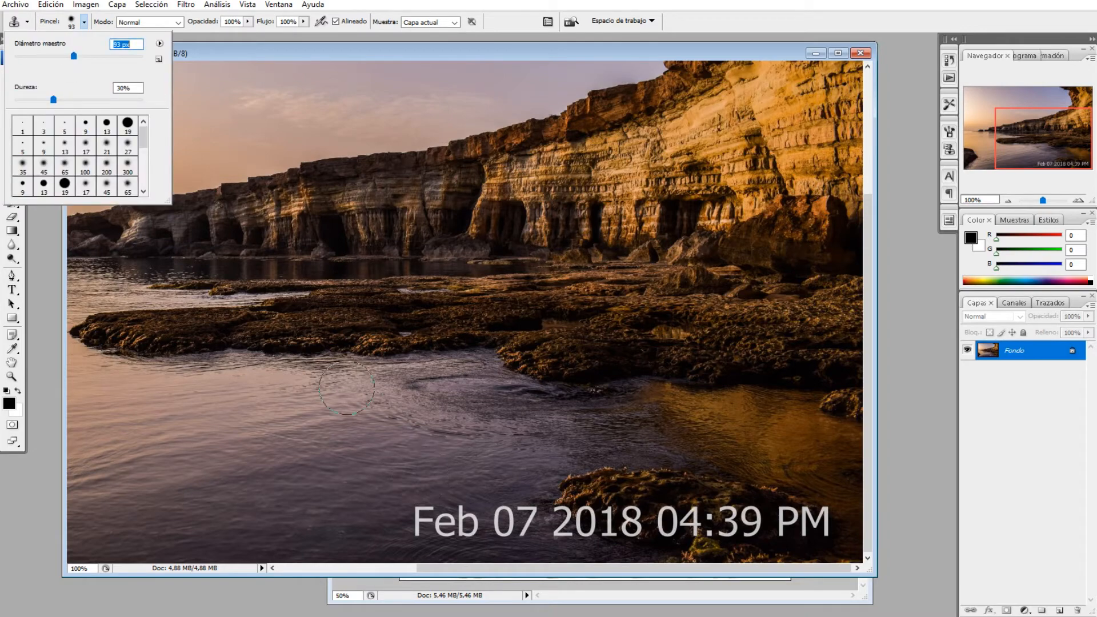
left_click(61, 55)
left_click(429, 50)
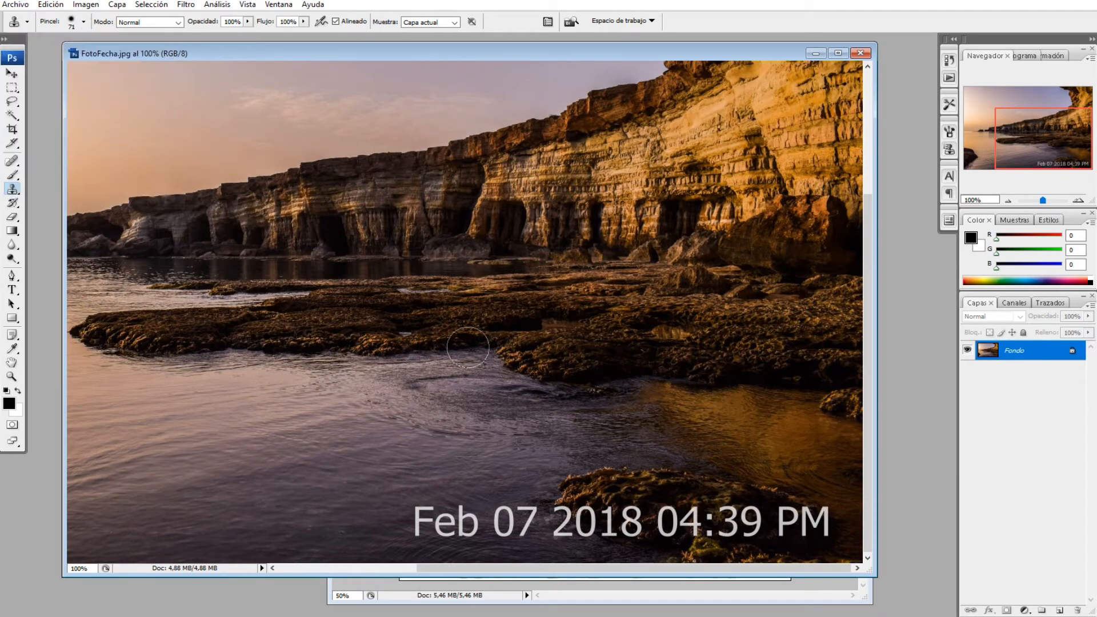
Sample the water above the date stamp and clone it over "Feb" and "07"
left_click(417, 471, "alt")
mouse_move(416, 520)
left_mouse_down()
mouse_move(461, 517)
mouse_move(428, 522)
left_mouse_up()
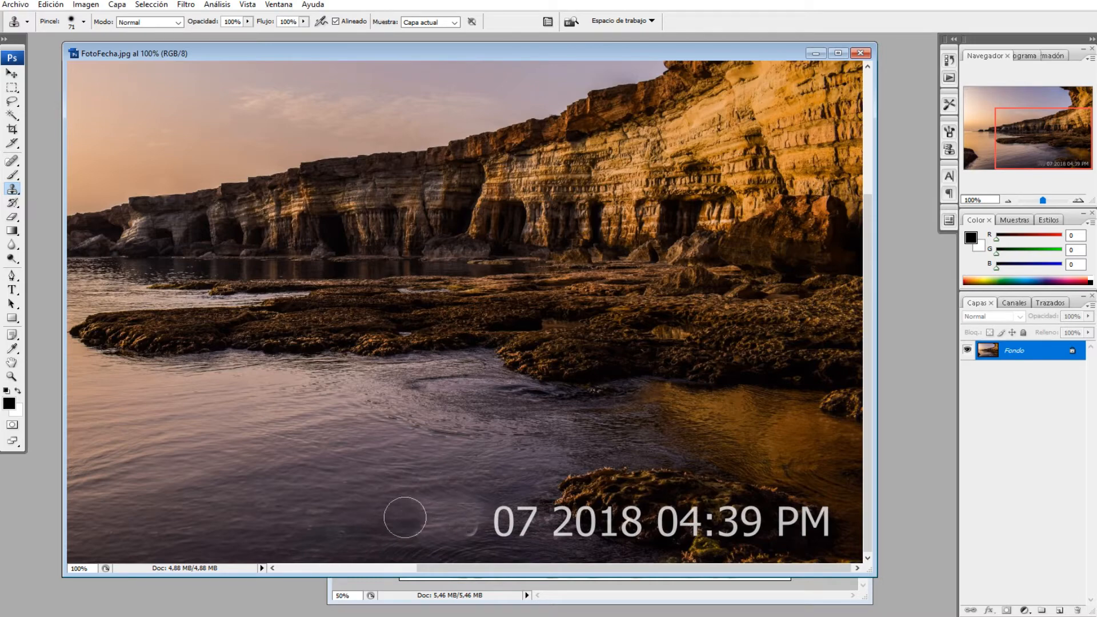
left_click_drag(429, 526, 458, 517)
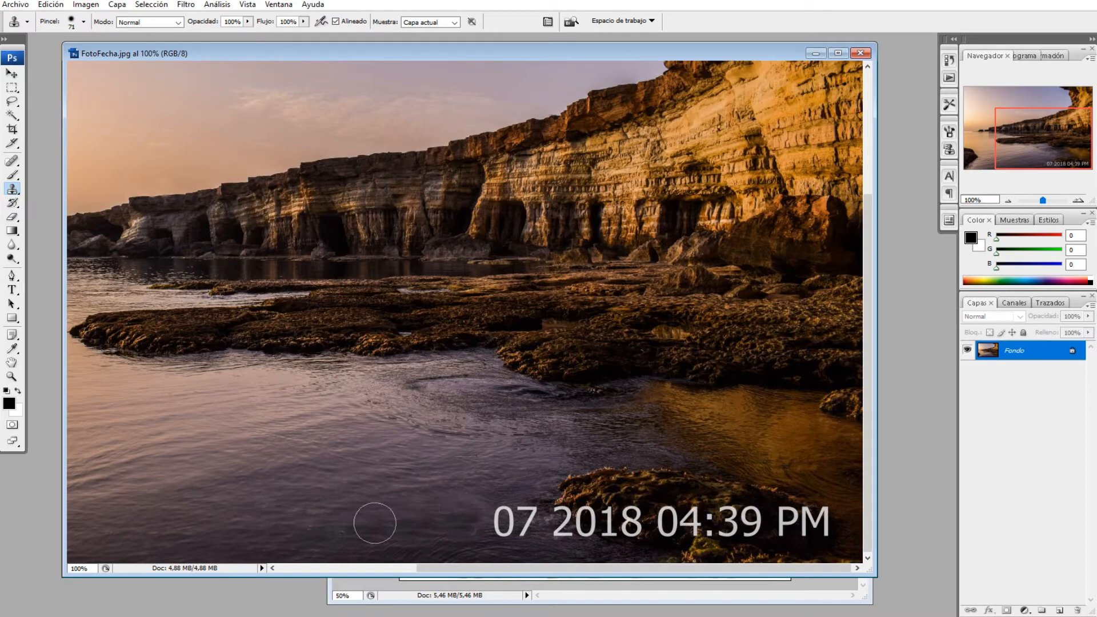
left_click_drag(465, 524, 517, 520)
left_click(528, 517)
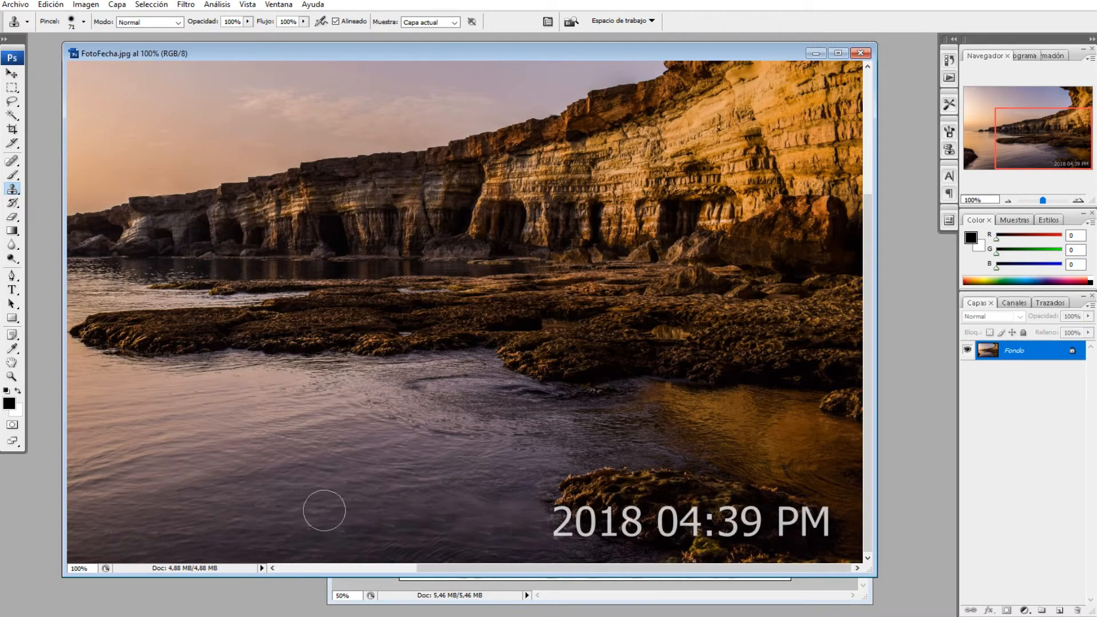
key("alt")
Set the Clone Stamp brush to a 50 px diameter and clone the rock texture over the upper part of "2018"
left_click(84, 22)
left_click(48, 57)
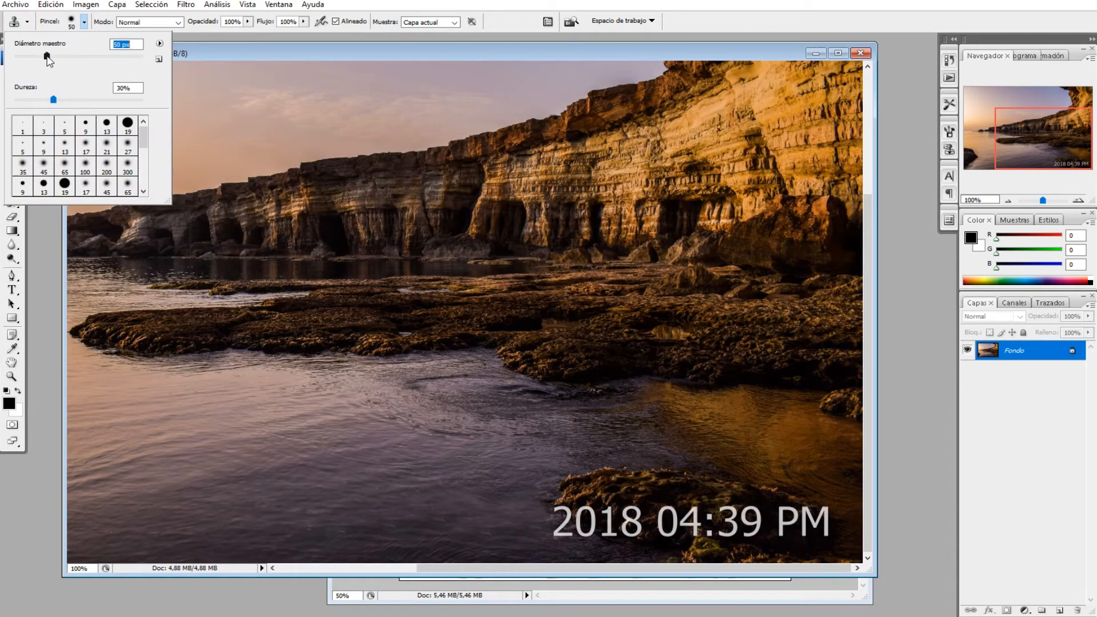
left_click(523, 52)
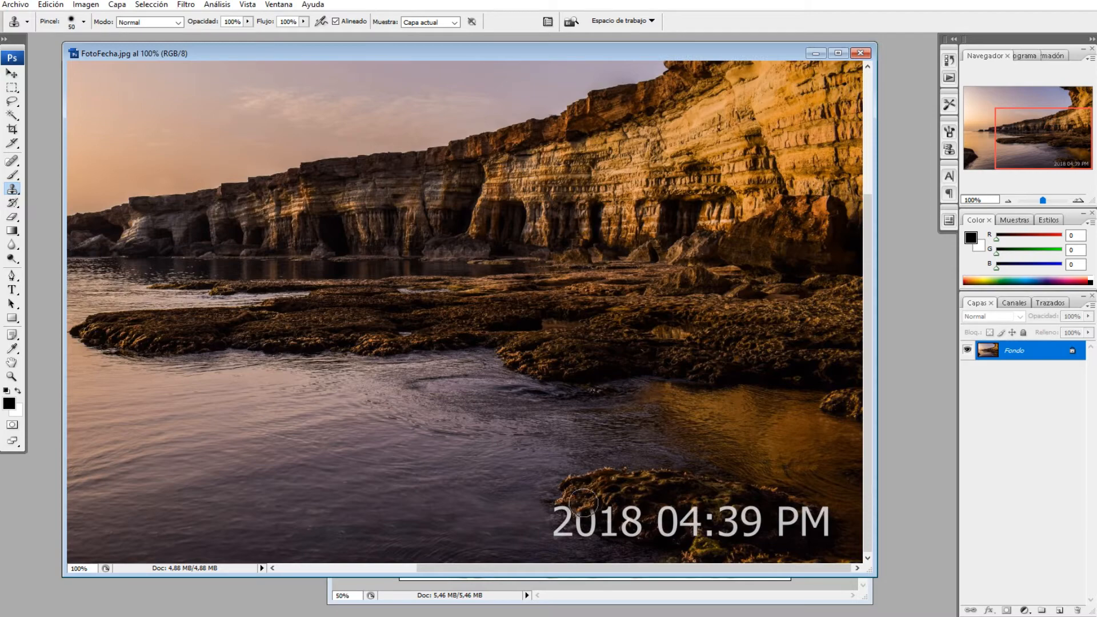
left_click(603, 483, "alt")
left_click(595, 509)
left_click(605, 512)
left_click(619, 511)
left_click(632, 510)
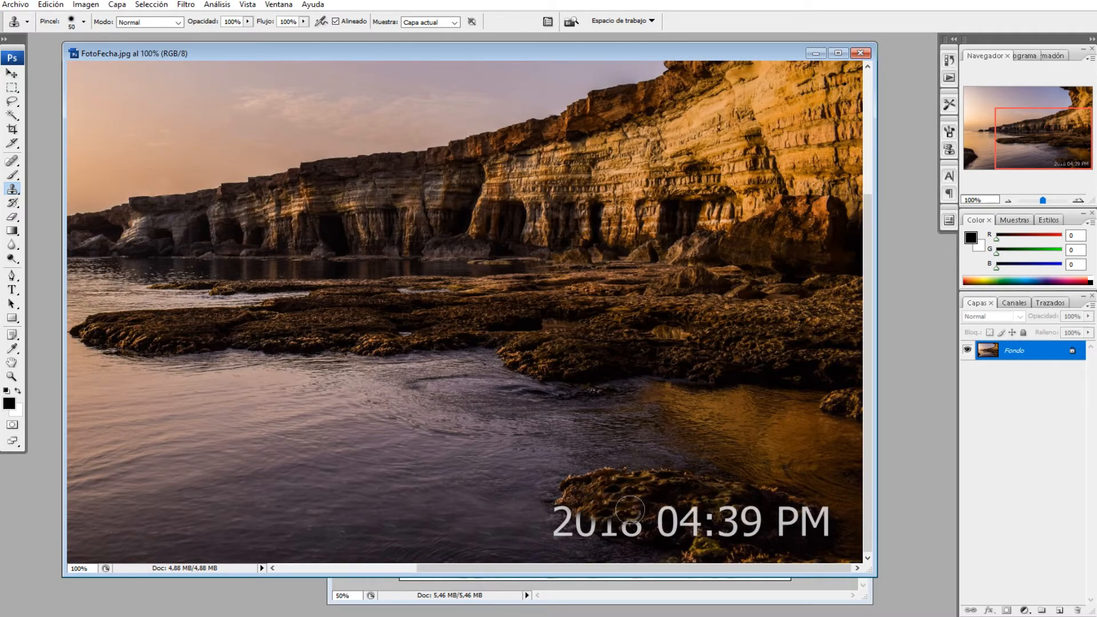
left_click(608, 487, "alt")
left_click(595, 513)
left_click(588, 512)
left_click(572, 512)
left_click(566, 511)
left_click(632, 501, "alt")
left_click(640, 510)
left_click(638, 521)
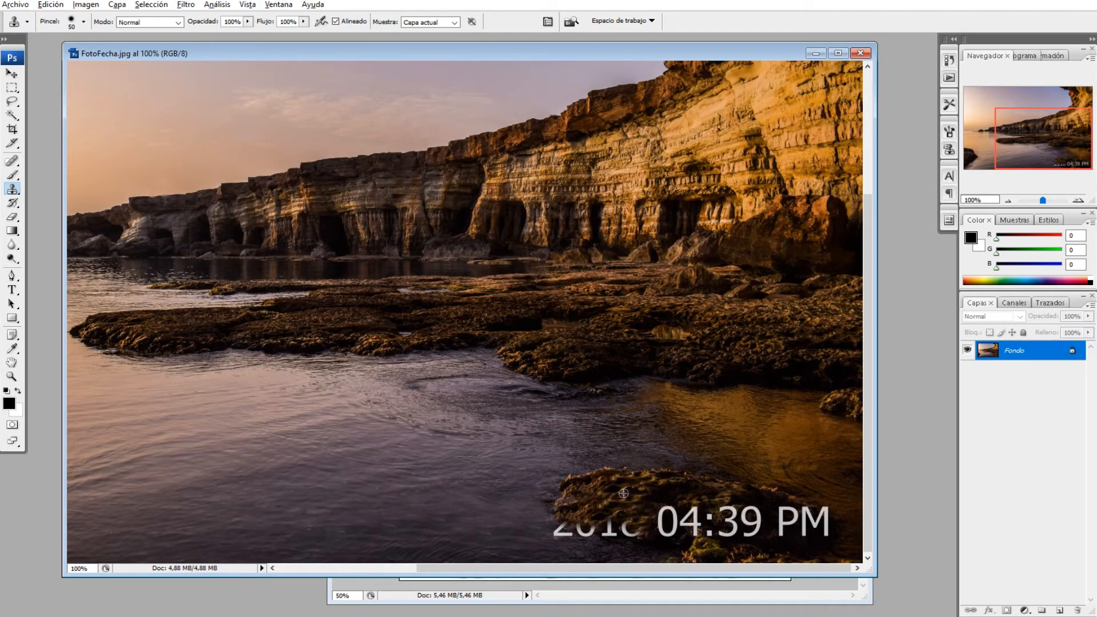
Clone rock texture over the lower remains of the digits "018"
left_click(621, 511, "alt")
left_click(620, 524)
left_click(606, 526)
left_click(637, 530)
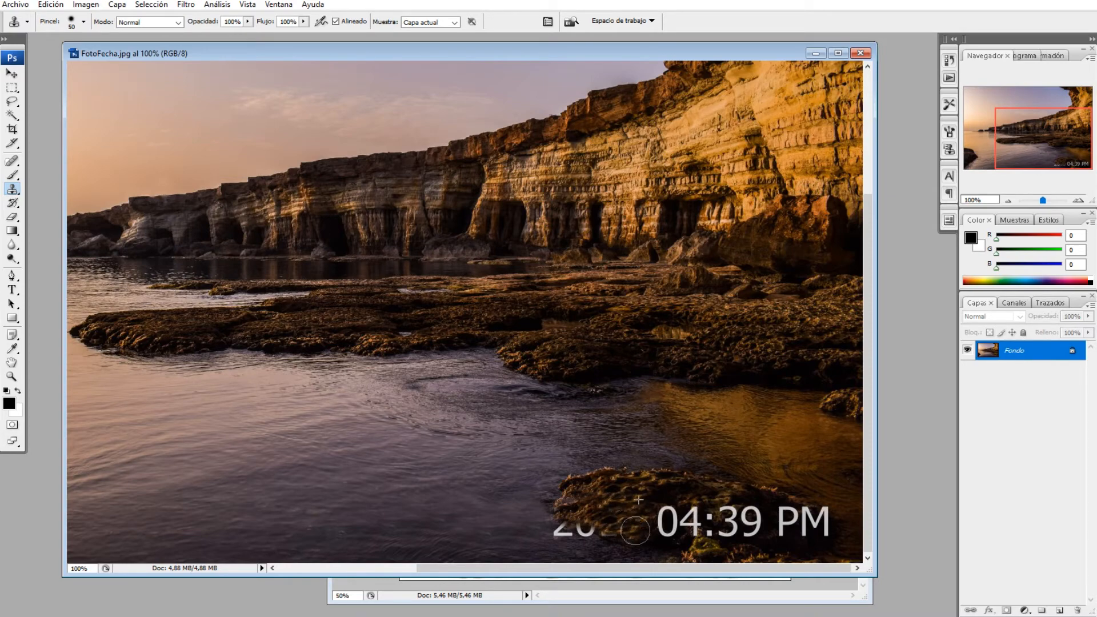
left_click(582, 525)
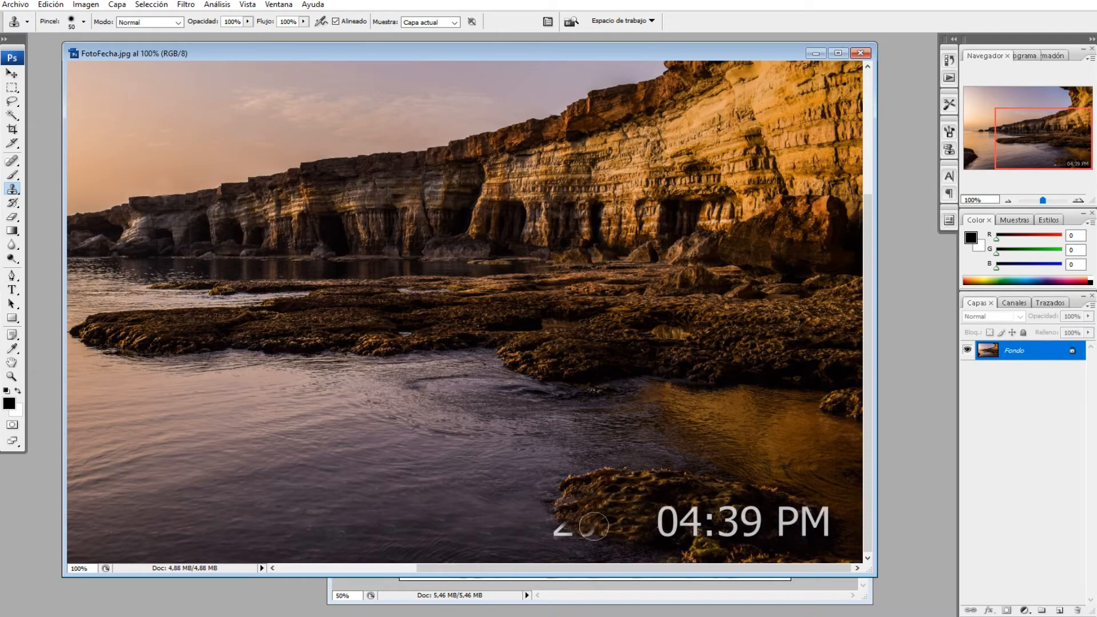
Clone water over what is left of the "2", and clone rock over the time "04:39"
left_click(530, 538, "alt")
left_click(559, 531)
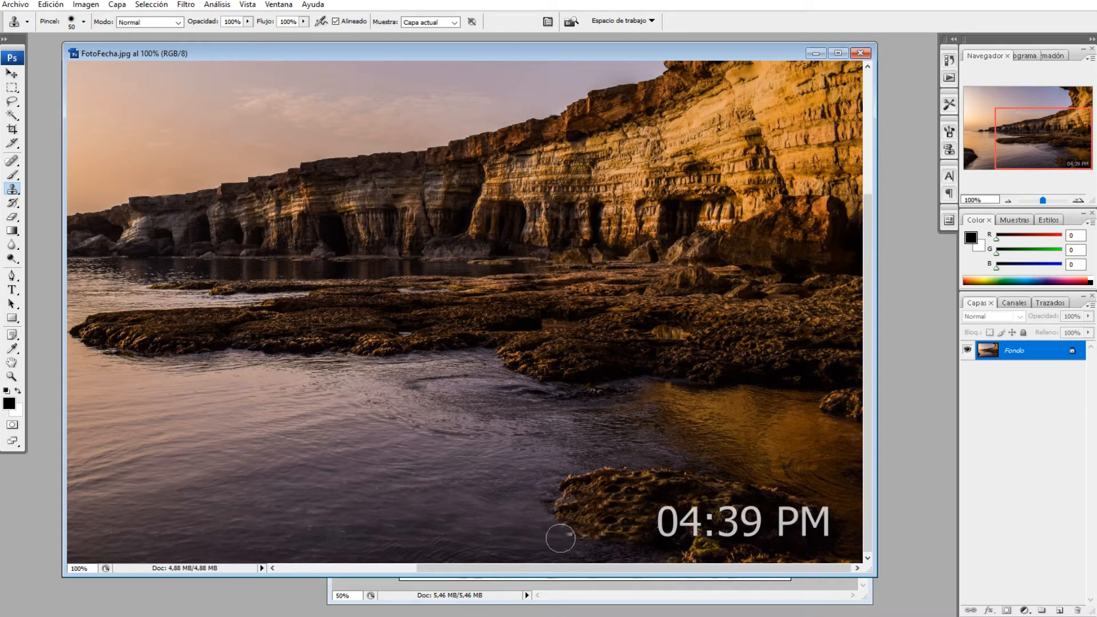
left_click(560, 537)
mouse_move(662, 516)
left_mouse_down()
mouse_move(704, 530)
mouse_move(714, 512)
mouse_move(727, 528)
mouse_move(749, 526)
left_mouse_up()
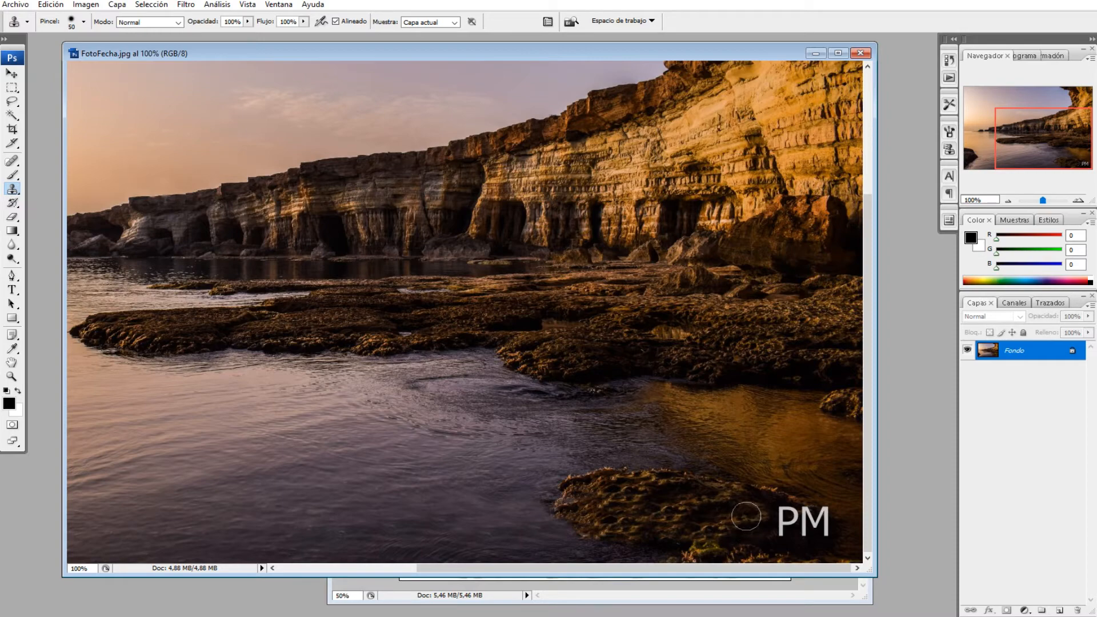
Try to clone over "PM" with one long stroke and undo it
left_click(748, 502, "alt")
mouse_move(781, 515)
left_mouse_down()
mouse_move(850, 533)
mouse_move(827, 543)
mouse_move(834, 536)
left_mouse_up()
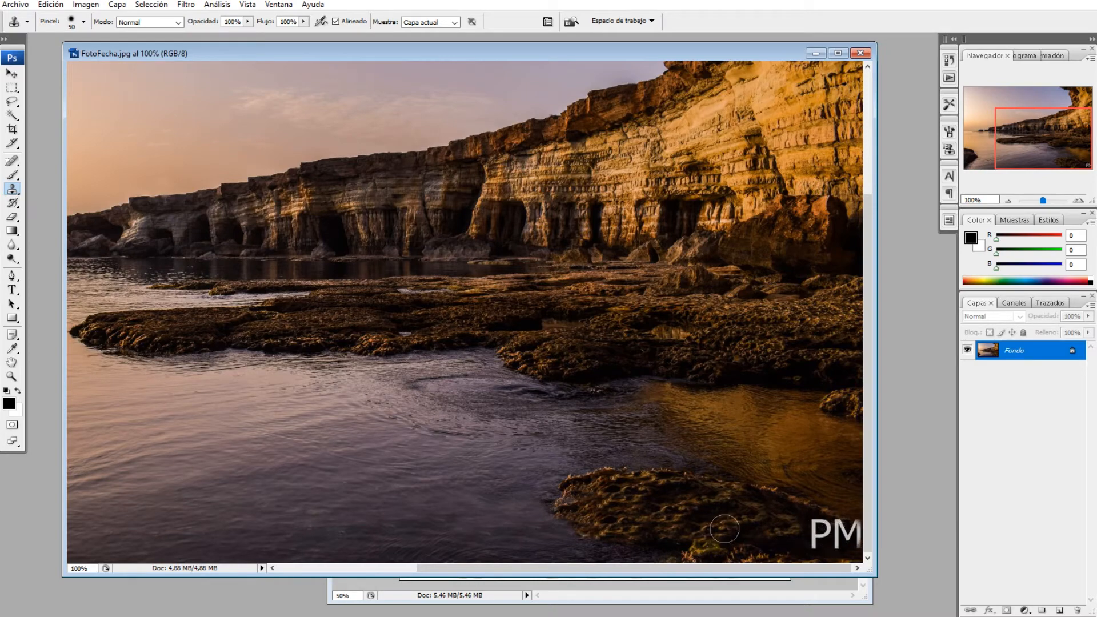
key("ctrl+z")
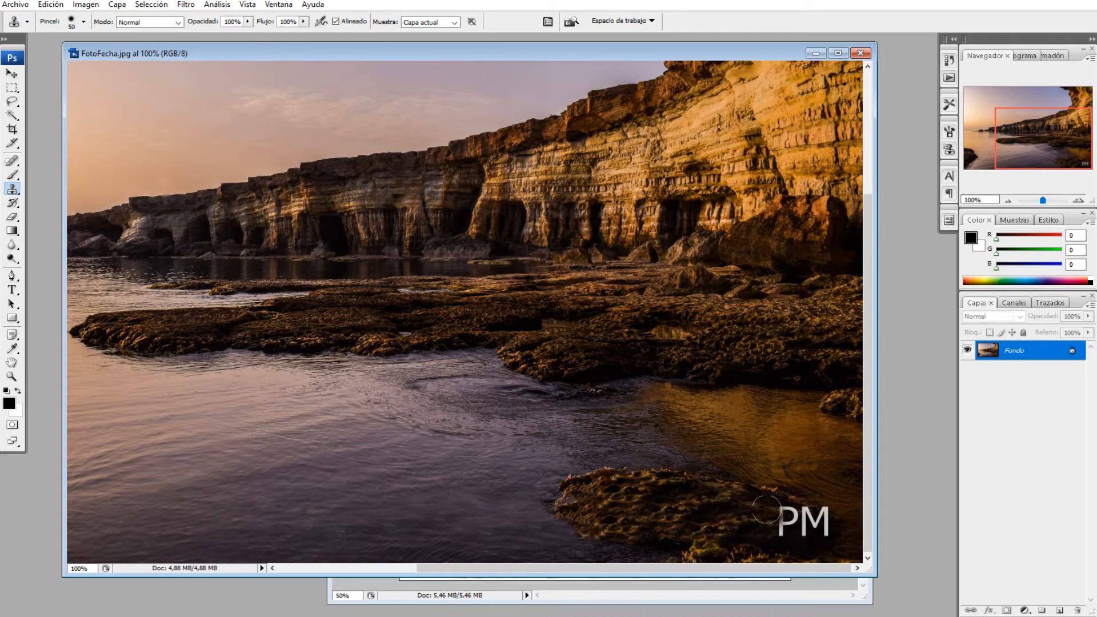
Clone nearby rock texture over the letters "PM" with short strokes
mouse_move(769, 511)
left_mouse_down()
mouse_move(778, 523)
mouse_move(759, 526)
left_mouse_up()
left_click(748, 518, "alt")
left_click(784, 514)
left_click(786, 525)
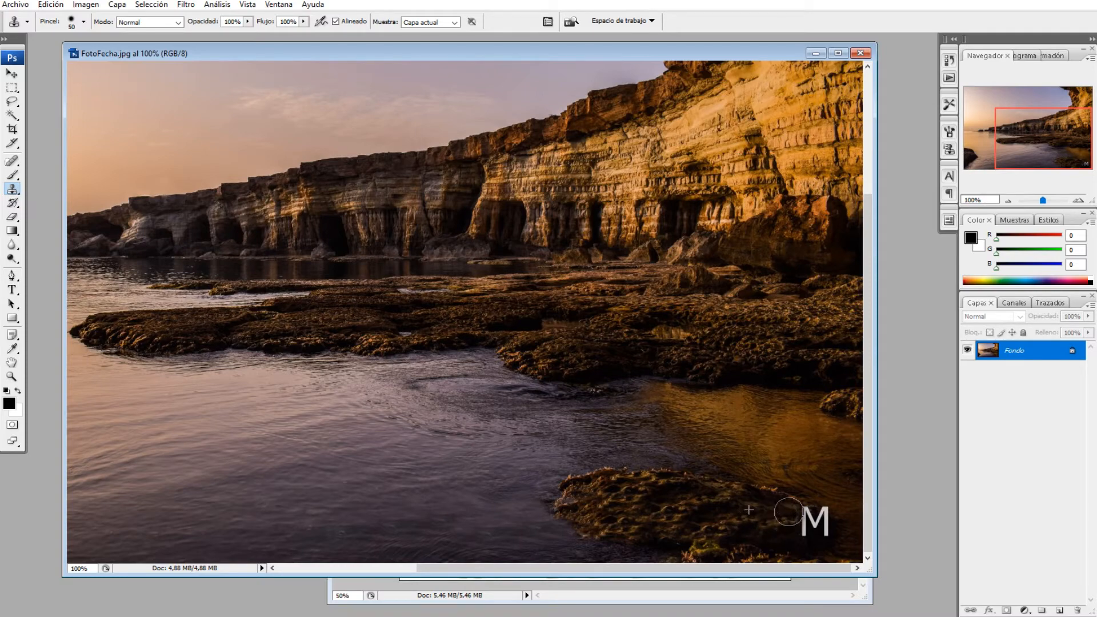
mouse_move(794, 513)
left_mouse_down()
mouse_move(817, 529)
mouse_move(823, 519)
left_mouse_up()
left_click(812, 519)
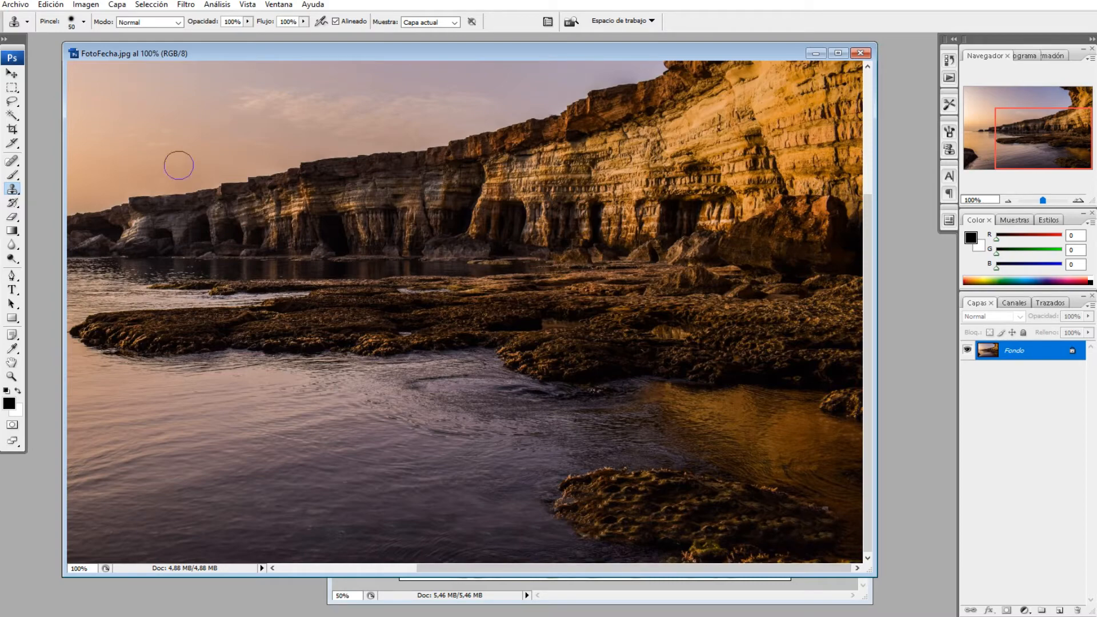
View the whole image at 66.67% and save FotoFecha.jpg as a standard baseline JPEG at maximum quality 12
left_click(1009, 200)
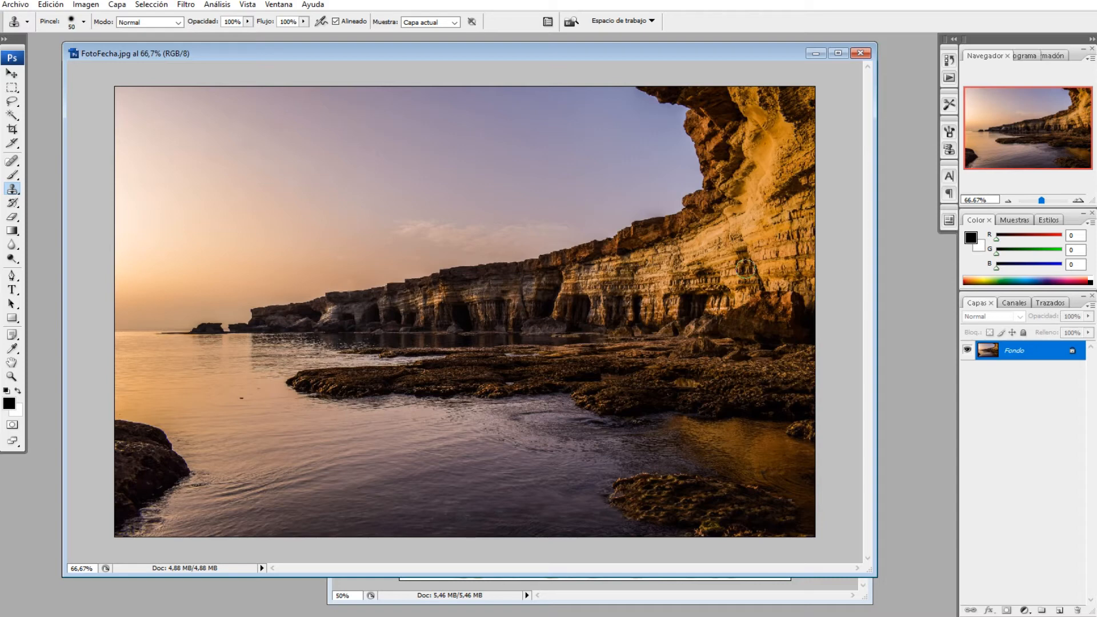
left_click(30, 10)
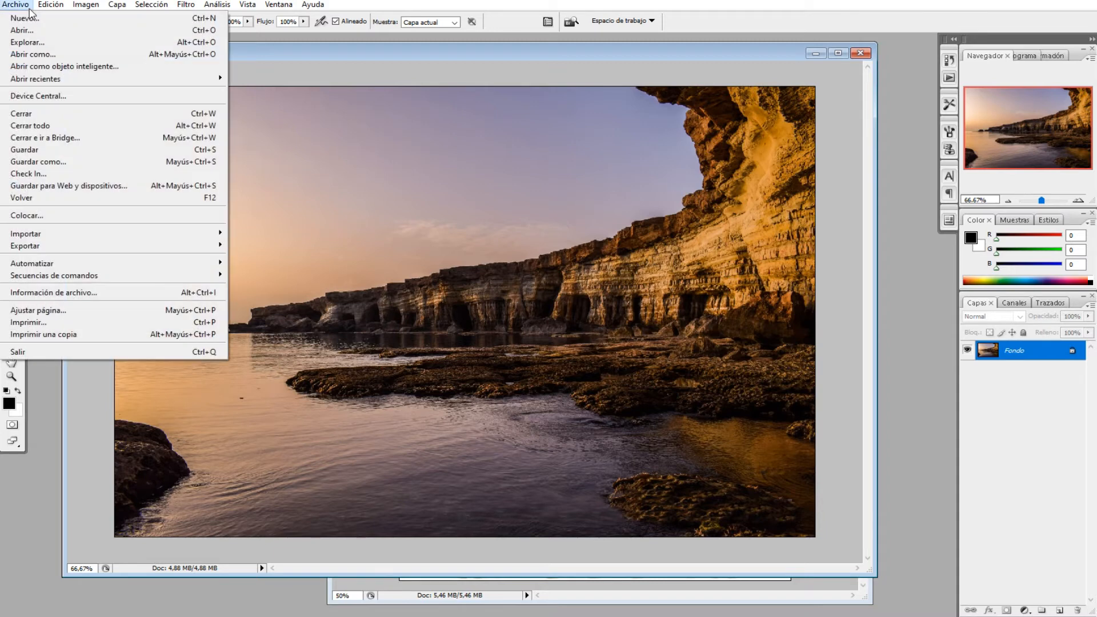
left_click(32, 149)
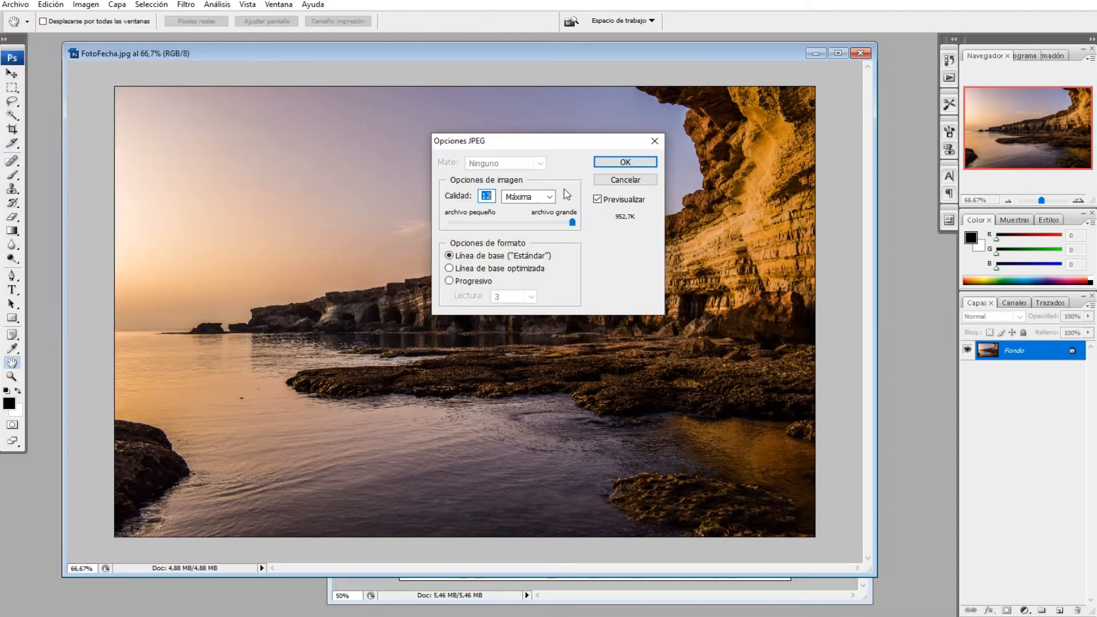
left_click(625, 162)
key("s")
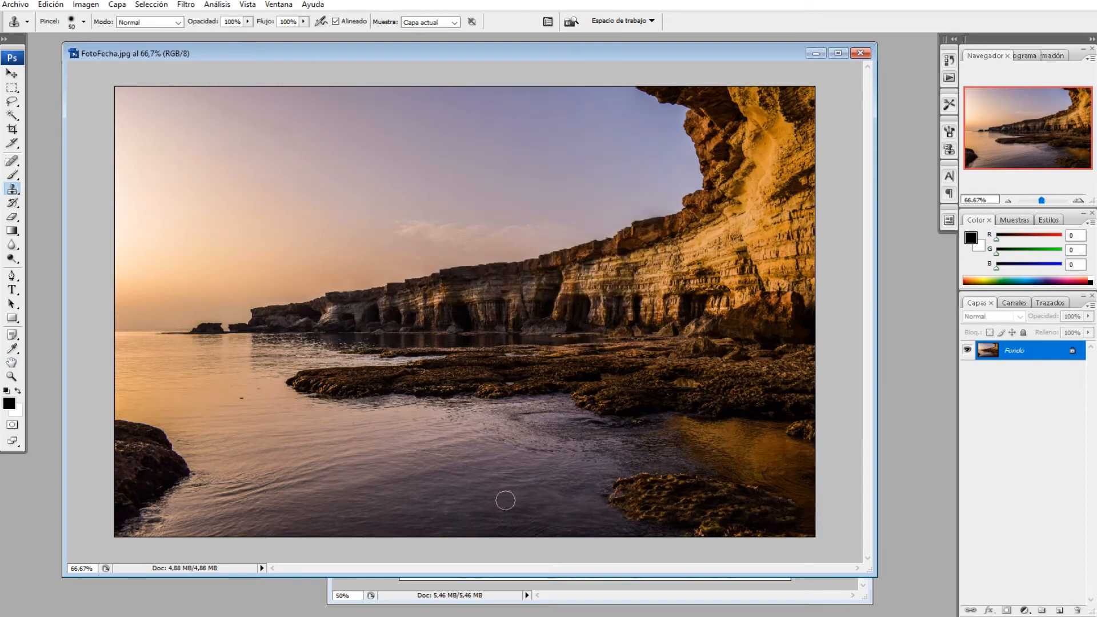
Switch to the Imagenes folder in File Explorer and open the FotoFecha - copia backup to compare it with the retouched photo
key("alt+Tab")
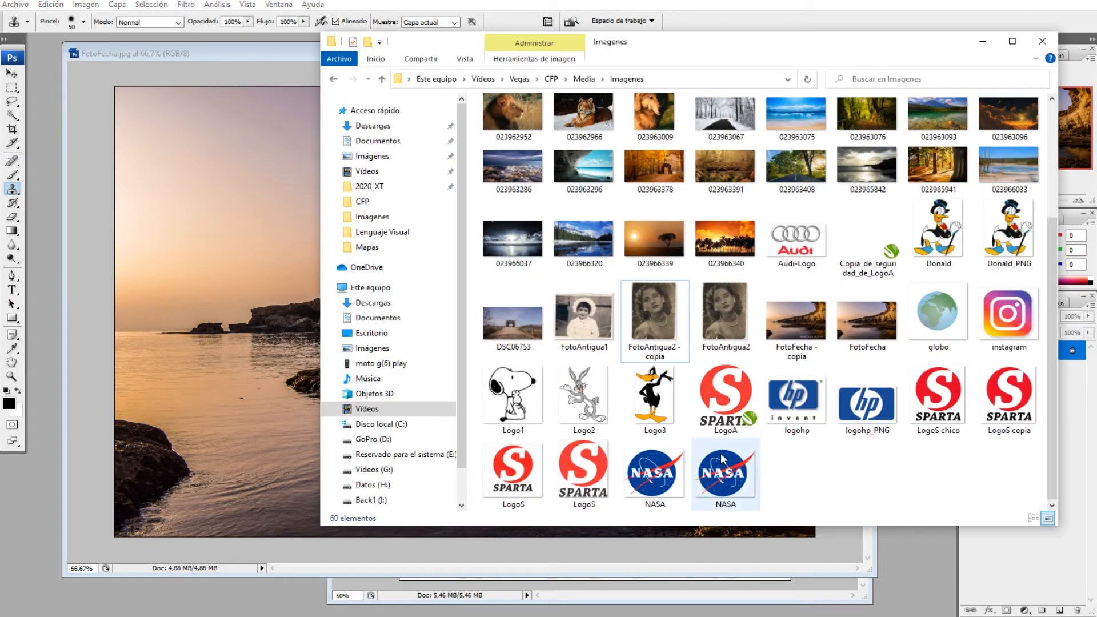
left_click(873, 338)
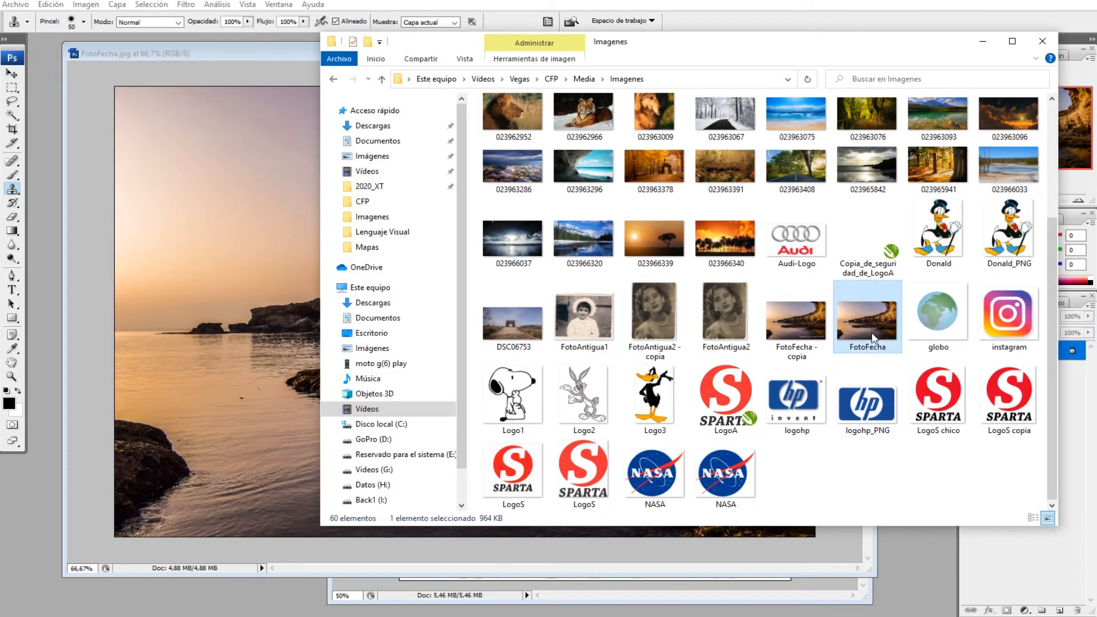
left_click(810, 321)
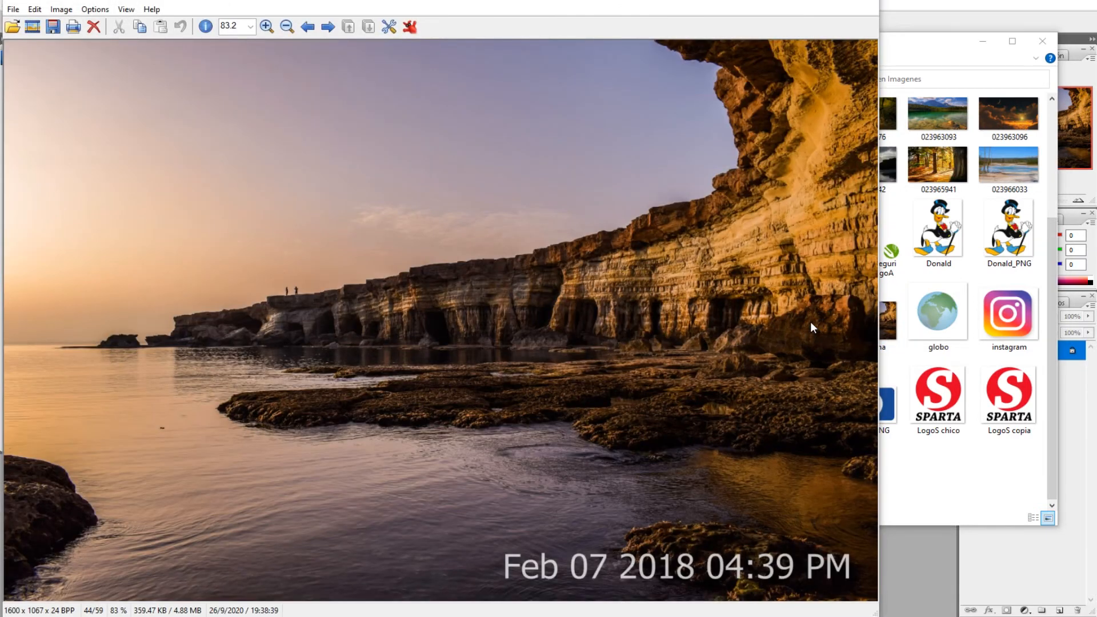
Open the retouched FotoFecha, compare it with its backup copy, and close both images in the viewer
left_click(891, 330)
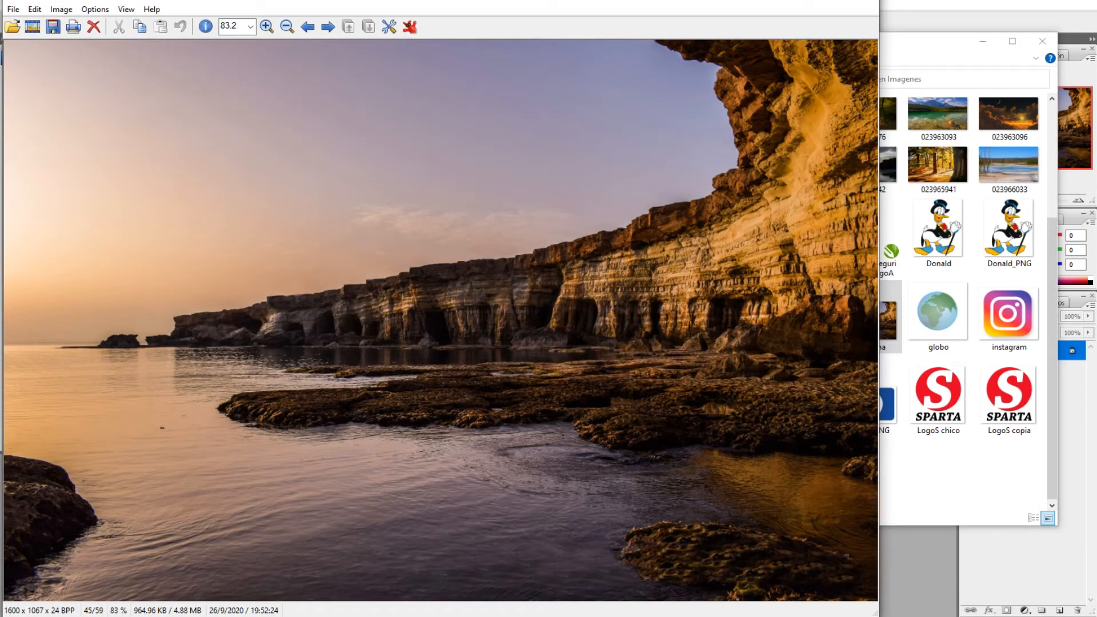
mouse_move(472, 602)
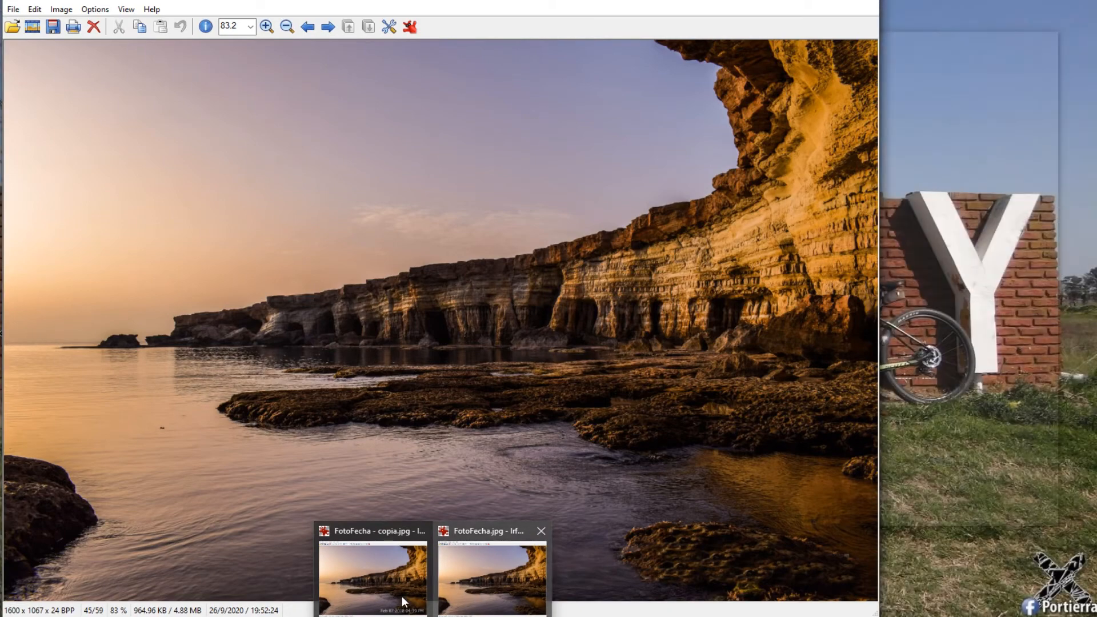
mouse_move(399, 602)
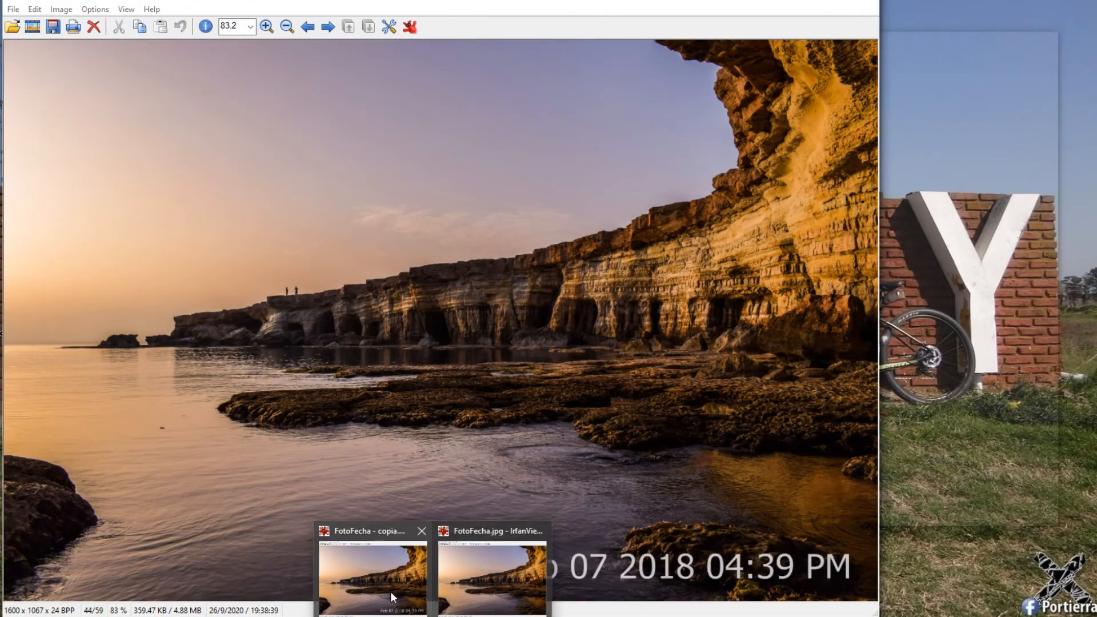
left_click(422, 533)
mouse_move(482, 535)
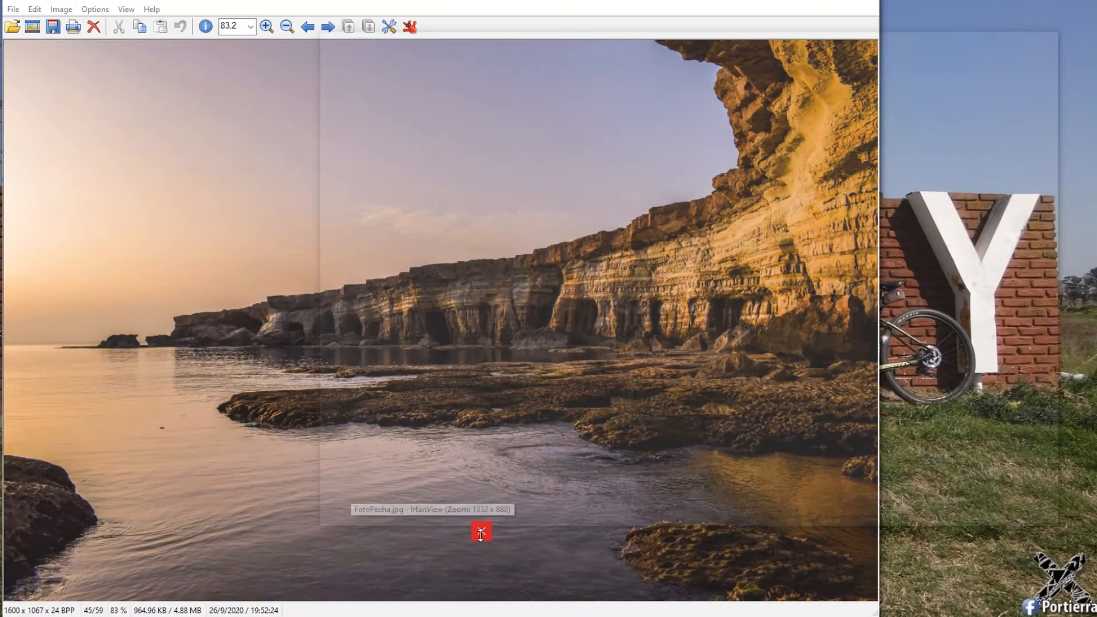
left_click(482, 535)
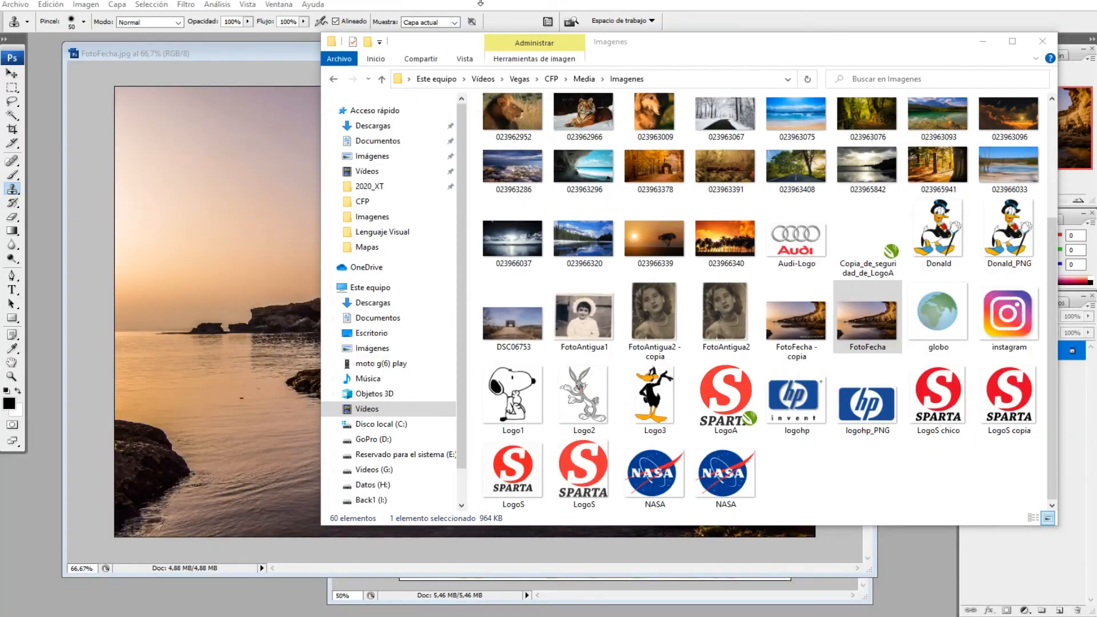
Switch to Photoshop, close FotoFecha.jpg, and enlarge the FotoAntigua2.jpg document window across the workspace
left_click(859, 12)
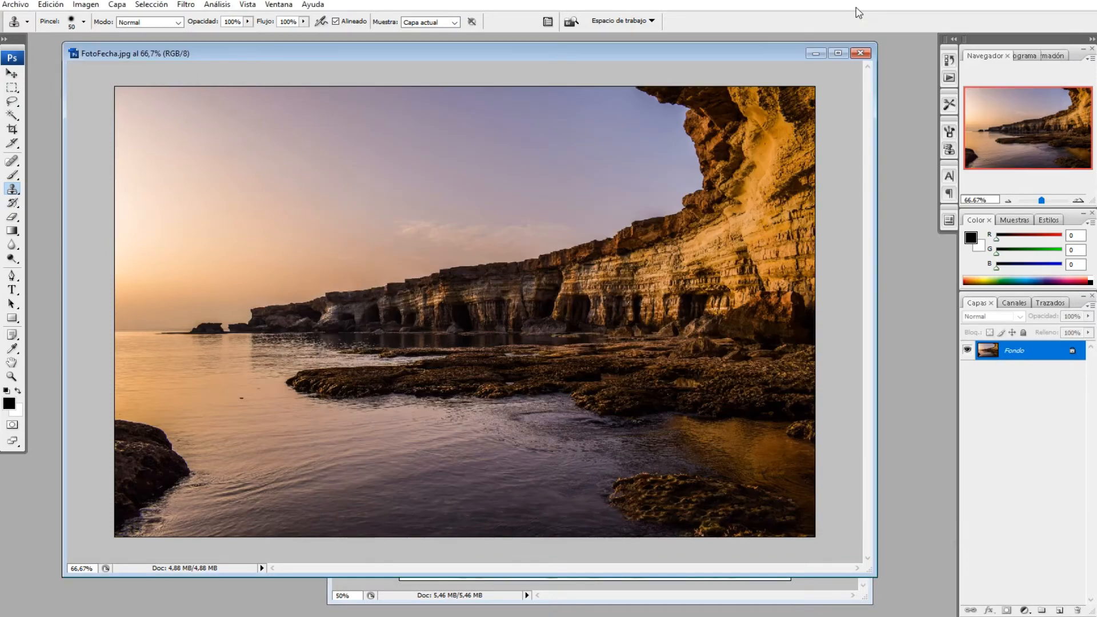
left_click(869, 54)
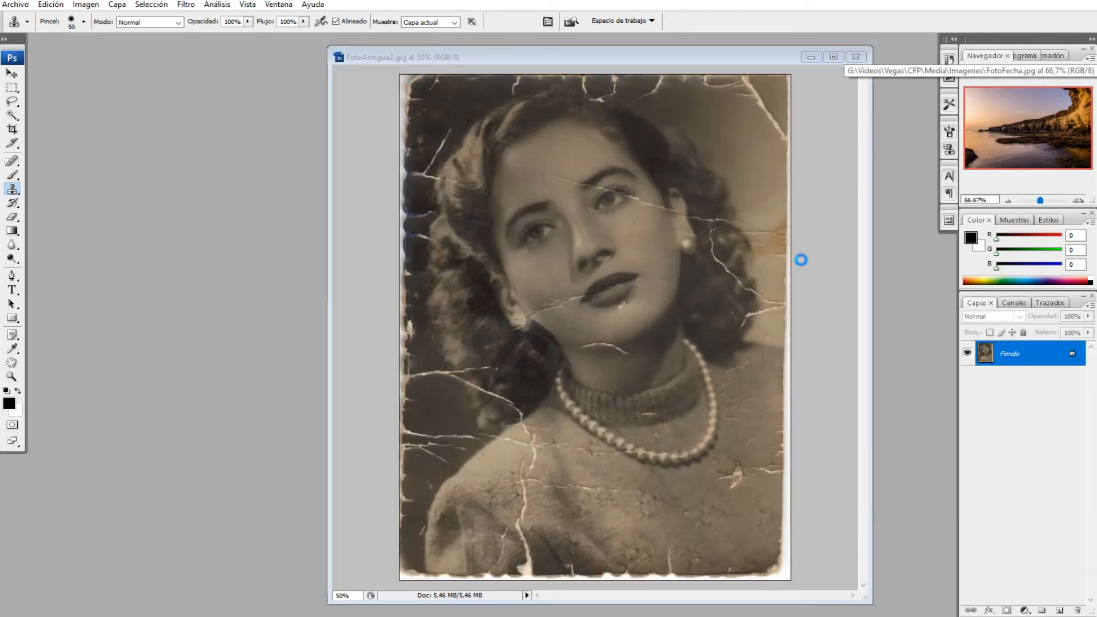
left_click_drag(647, 57, 502, 58)
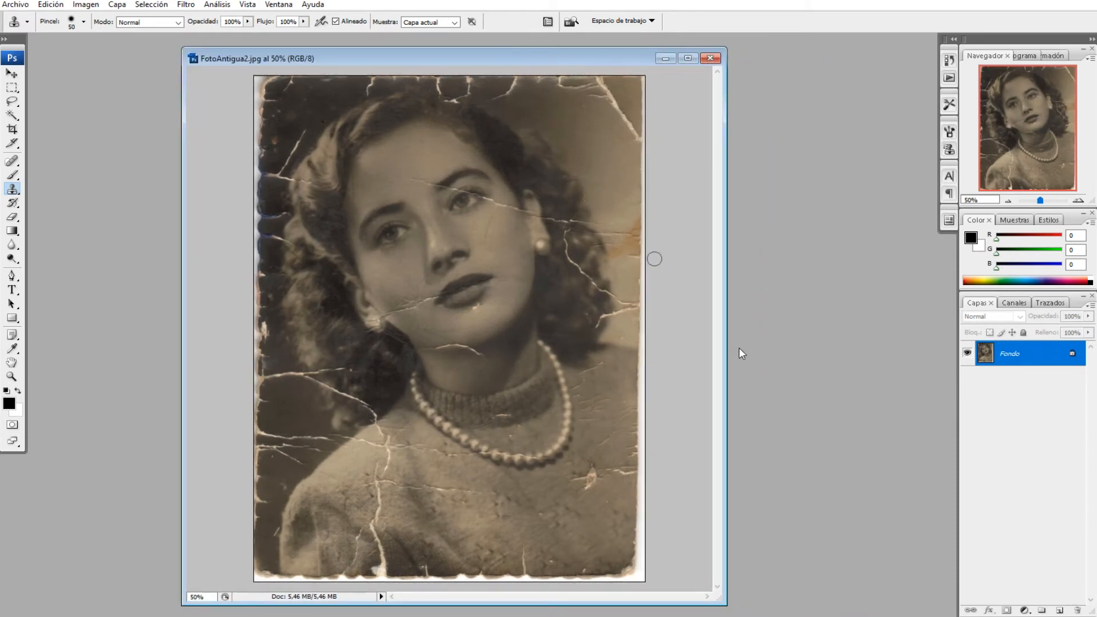
left_click_drag(725, 604, 771, 615)
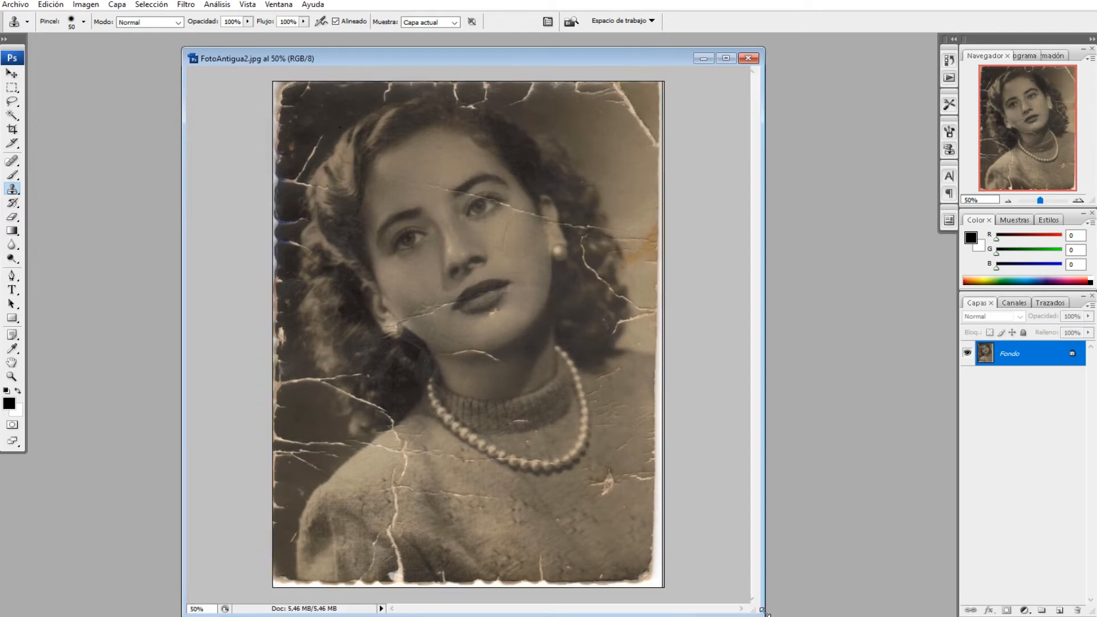
left_click_drag(557, 57, 508, 48)
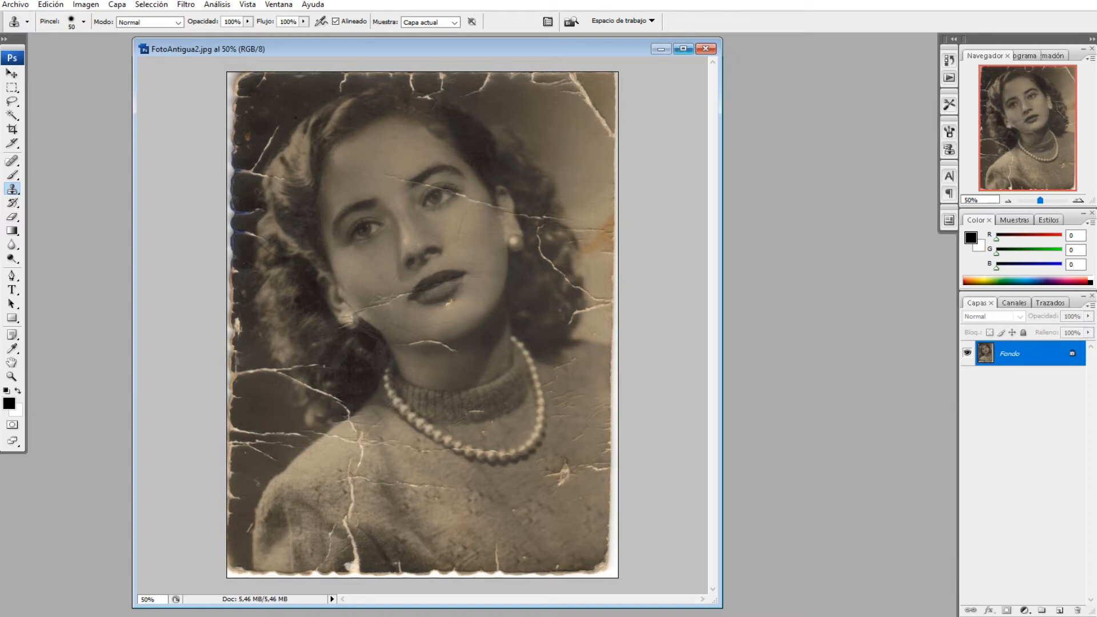
left_click_drag(723, 286, 935, 285)
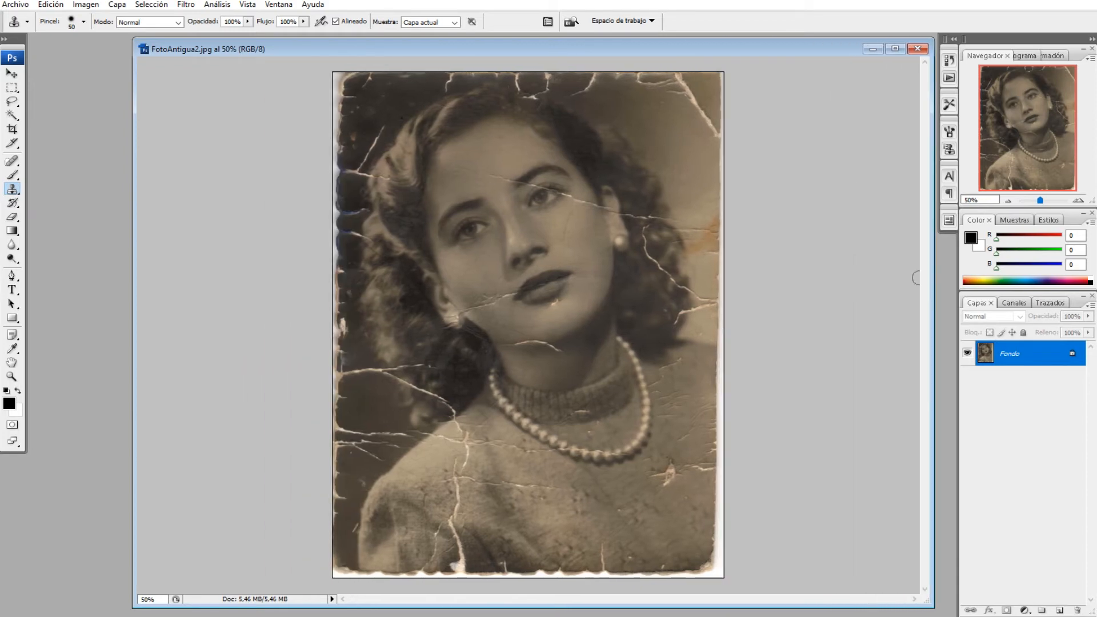
left_click_drag(133, 289, 33, 285)
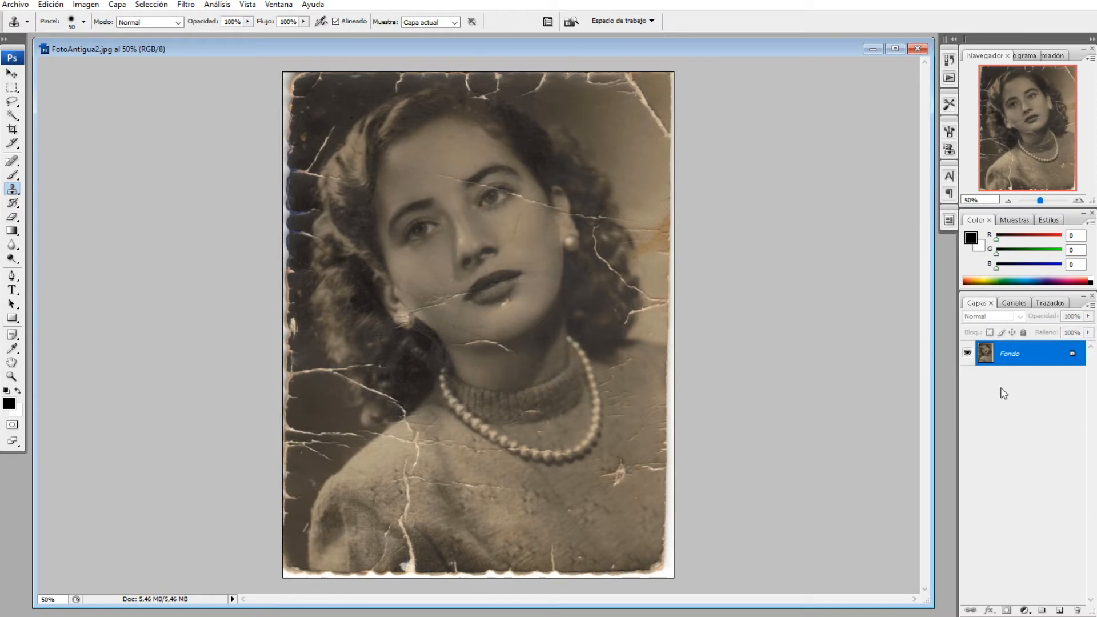
Duplicate the background layer (Fondo) of FotoAntigua2.jpg
right_click(1014, 361)
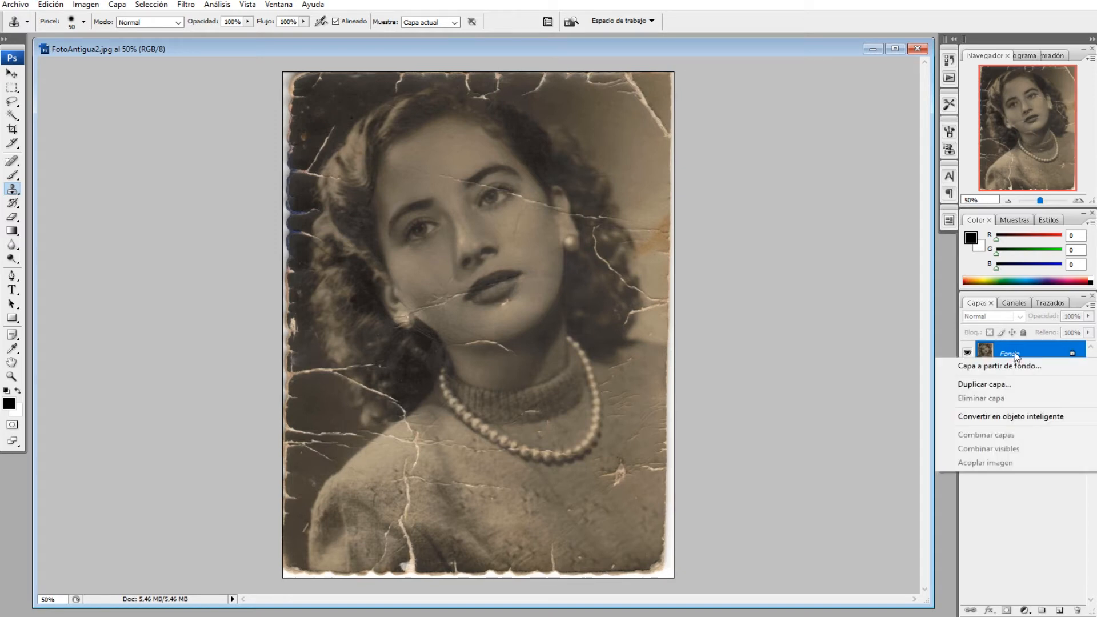
right_click(1014, 351)
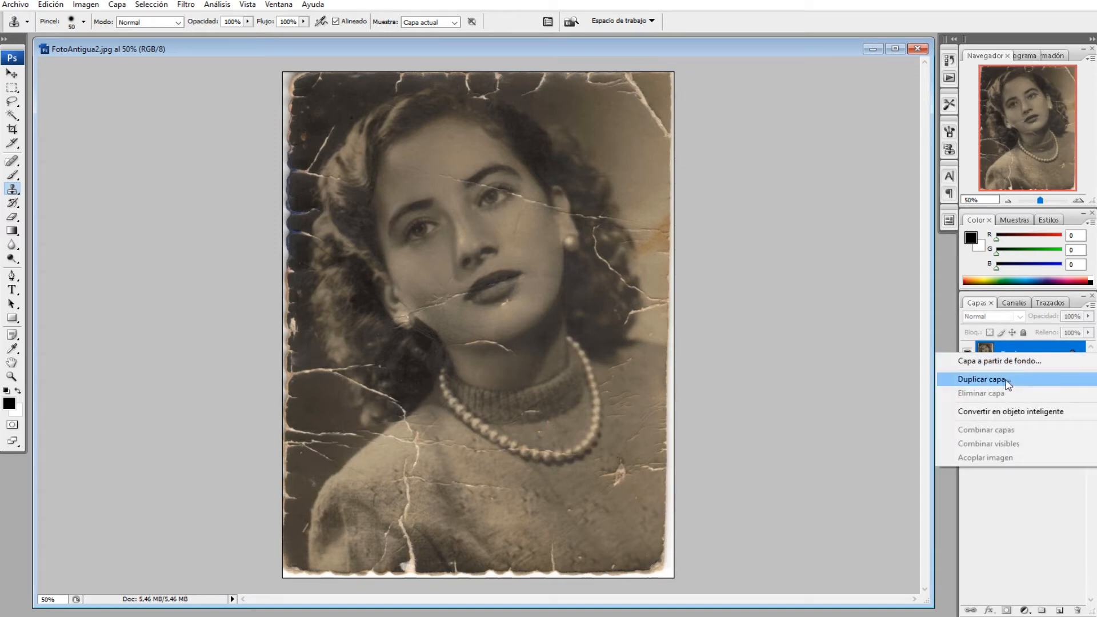
left_click(1045, 509)
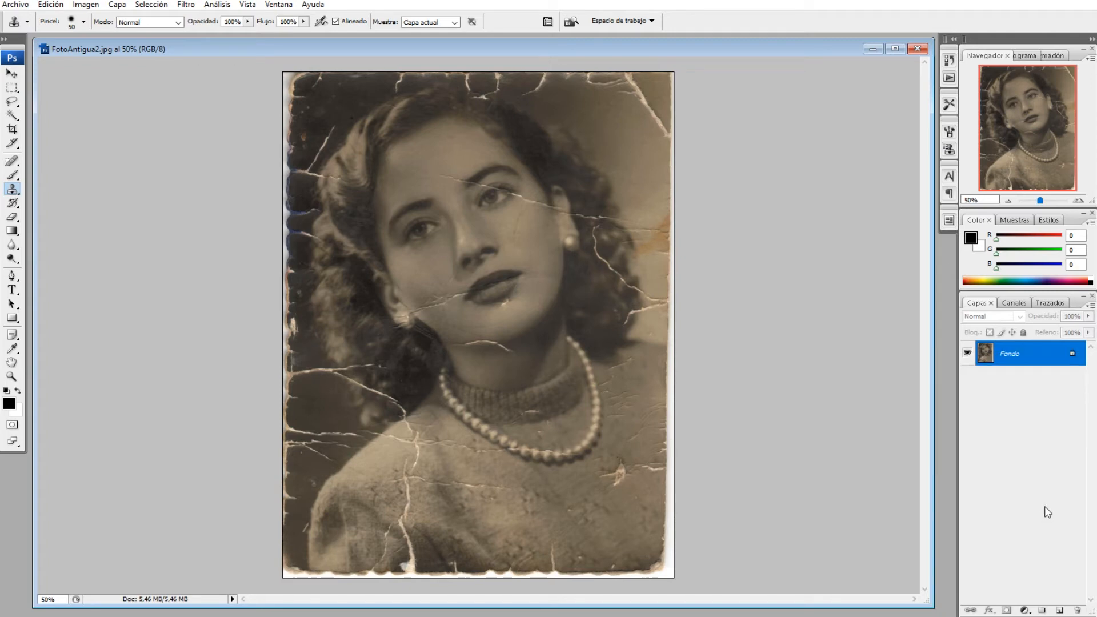
key("ctrl+j")
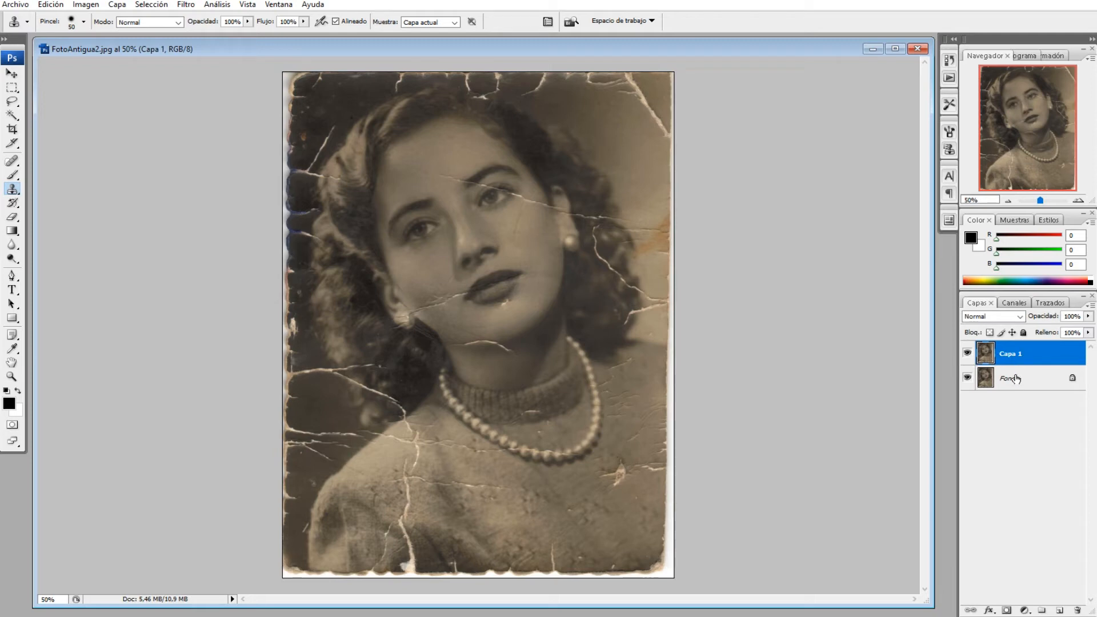
Toggle the visibility of the original background layer and try moving the duplicated photo with the Move tool
left_click(968, 380)
left_click(968, 381)
left_click(11, 74)
left_click_drag(402, 242, 553, 235)
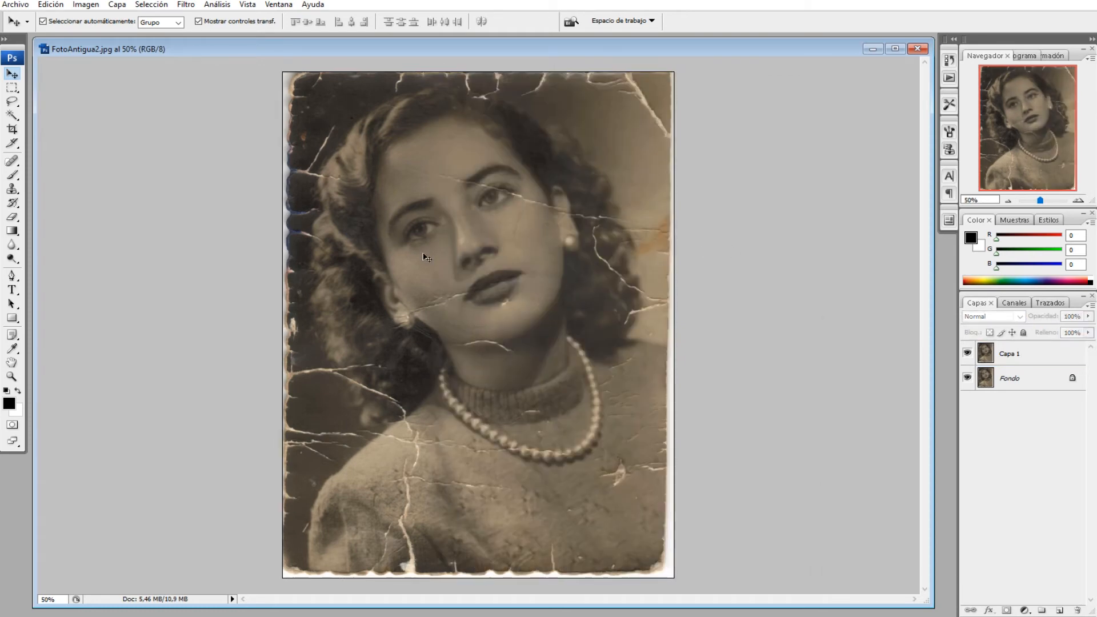
Widen the canvas to 200 percent, anchoring the existing photo at the middle of the right edge
left_click(91, 5)
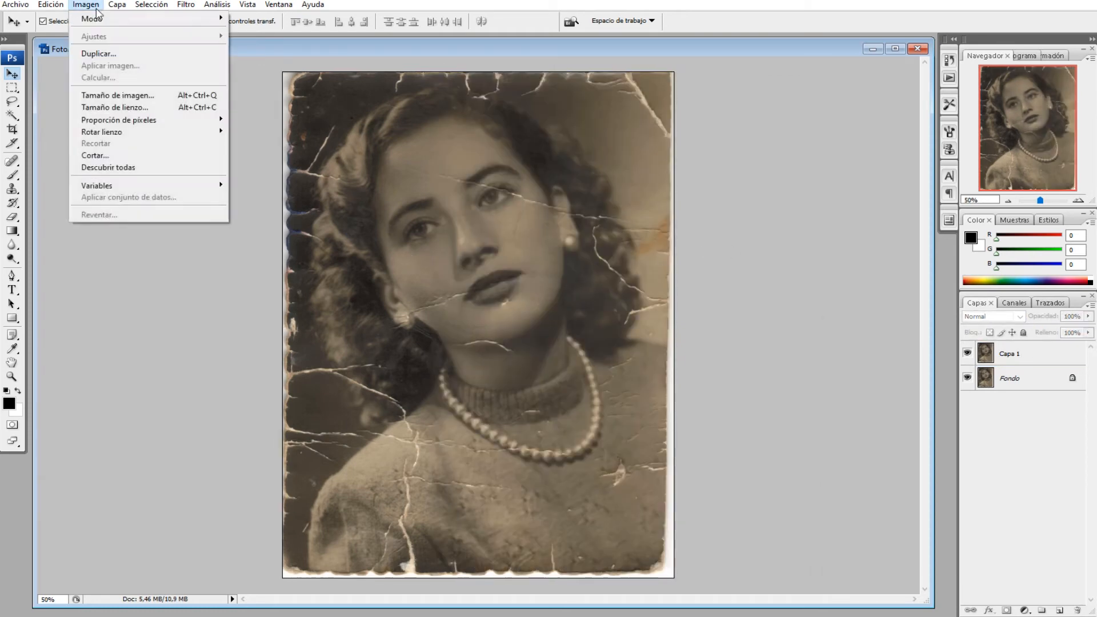
left_click(137, 108)
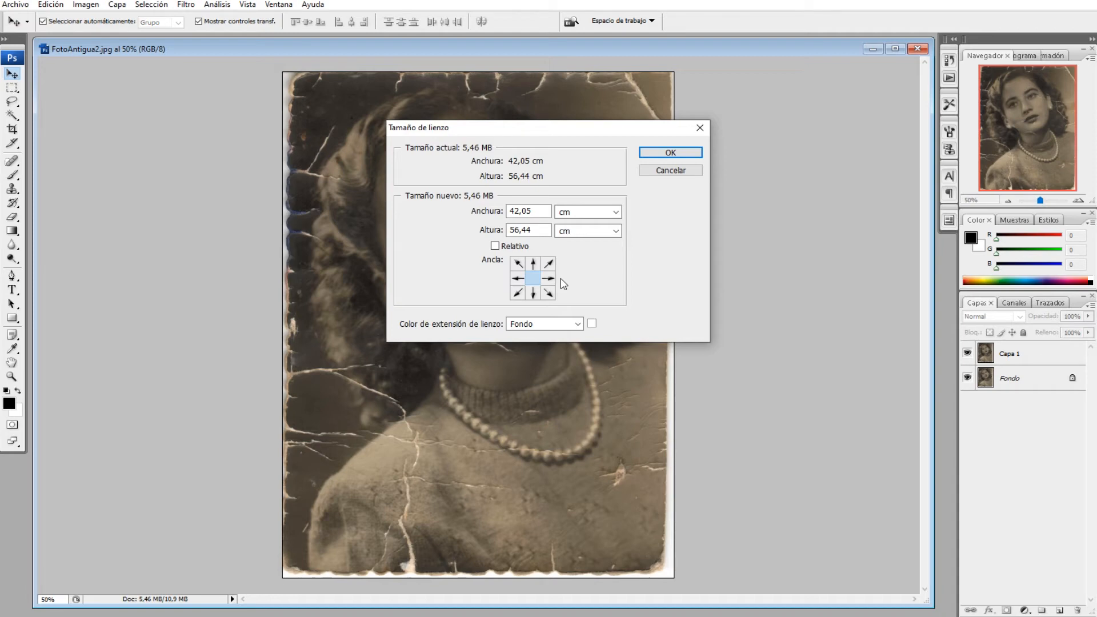
left_click(550, 280)
left_click(533, 280)
left_click(517, 281)
left_click(533, 280)
left_click(549, 280)
left_click(588, 211)
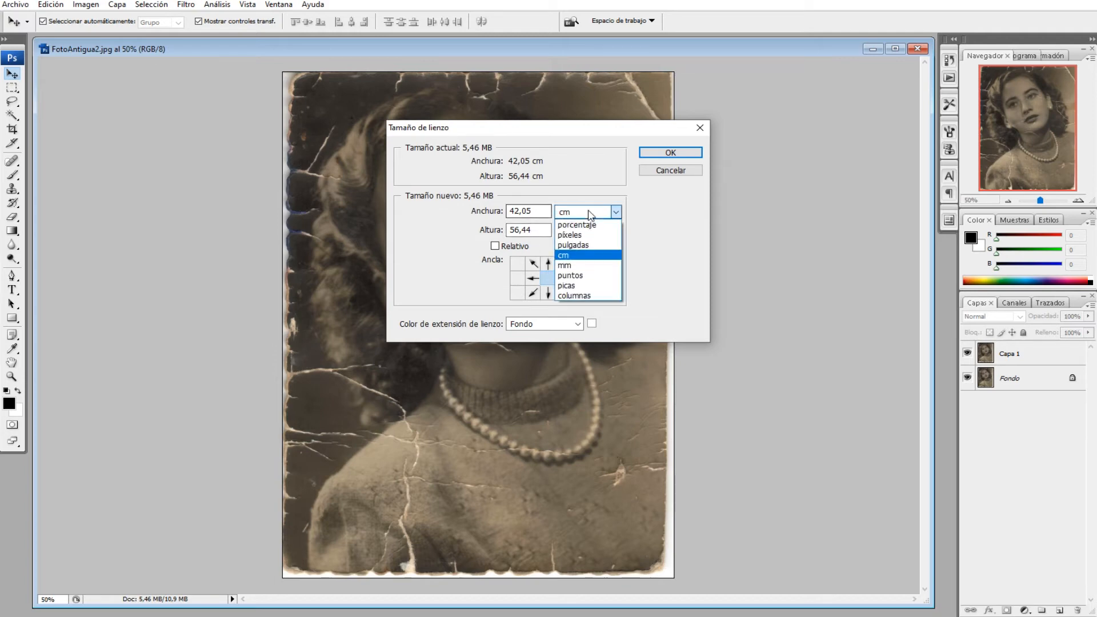
left_click(576, 221)
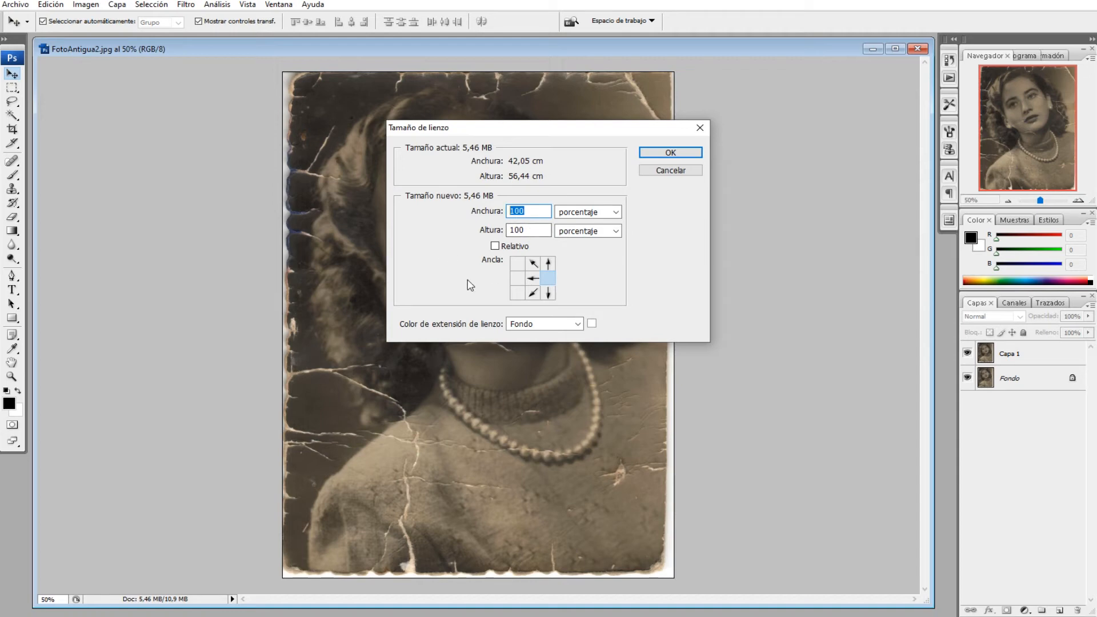
type("200")
left_click(668, 152)
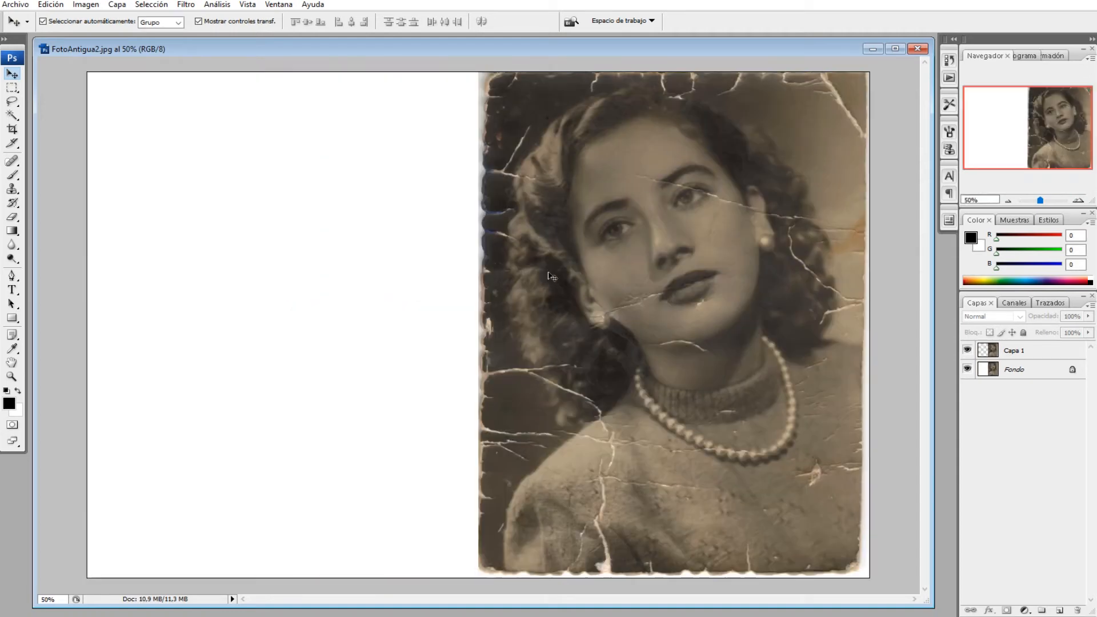
Move the duplicated photo into the blank left half of the canvas and merge it with the background layer
left_click_drag(642, 274, 269, 269)
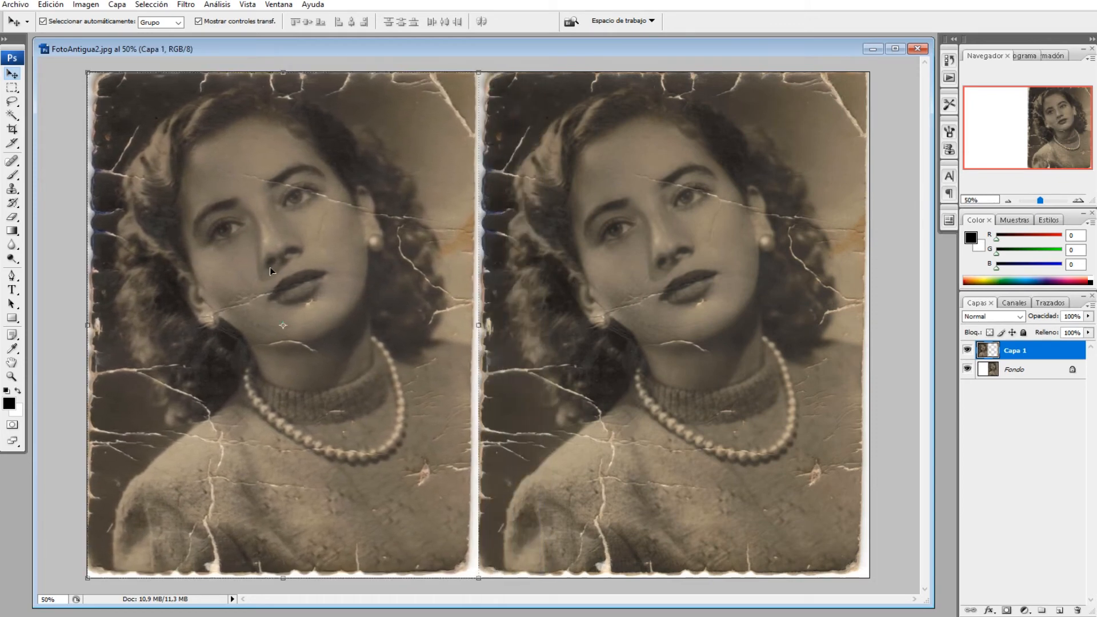
left_click(73, 320)
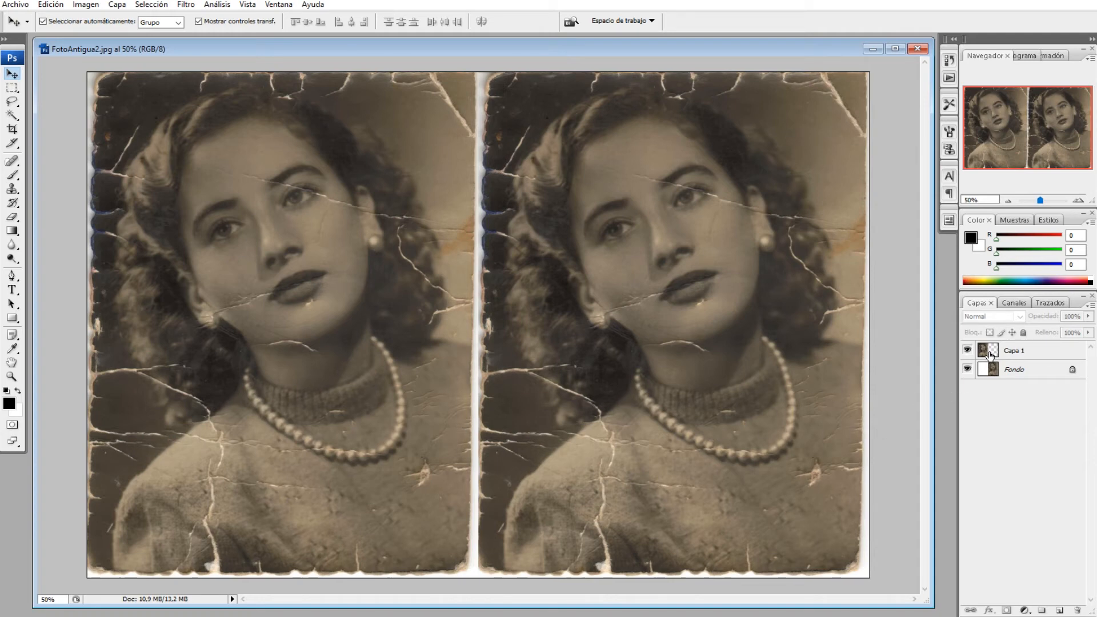
left_click(1002, 369)
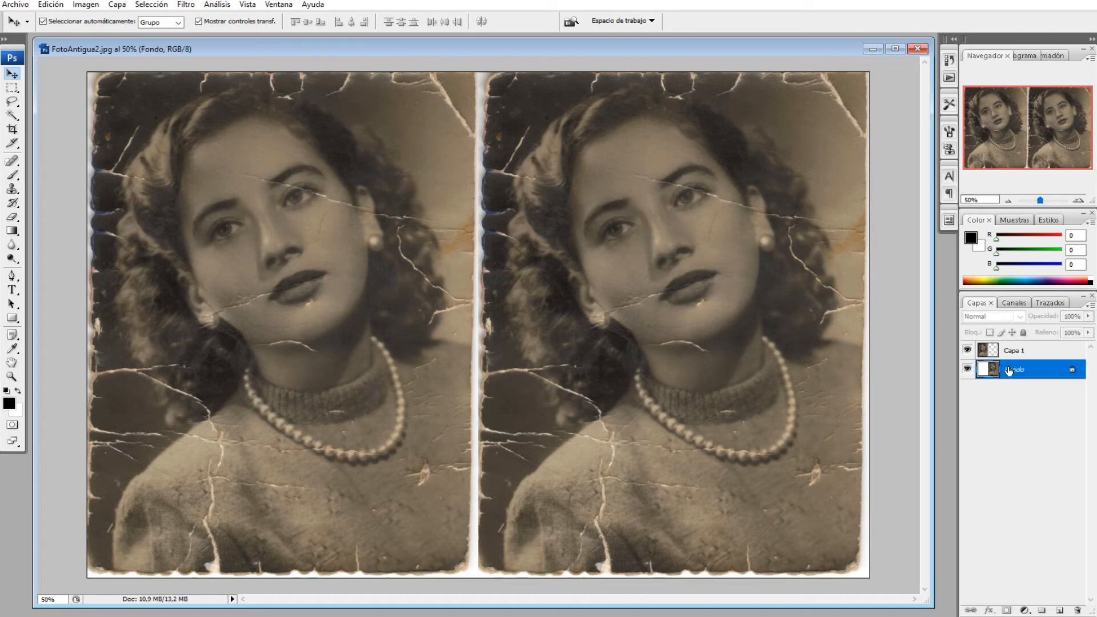
left_click(1021, 351, "shift")
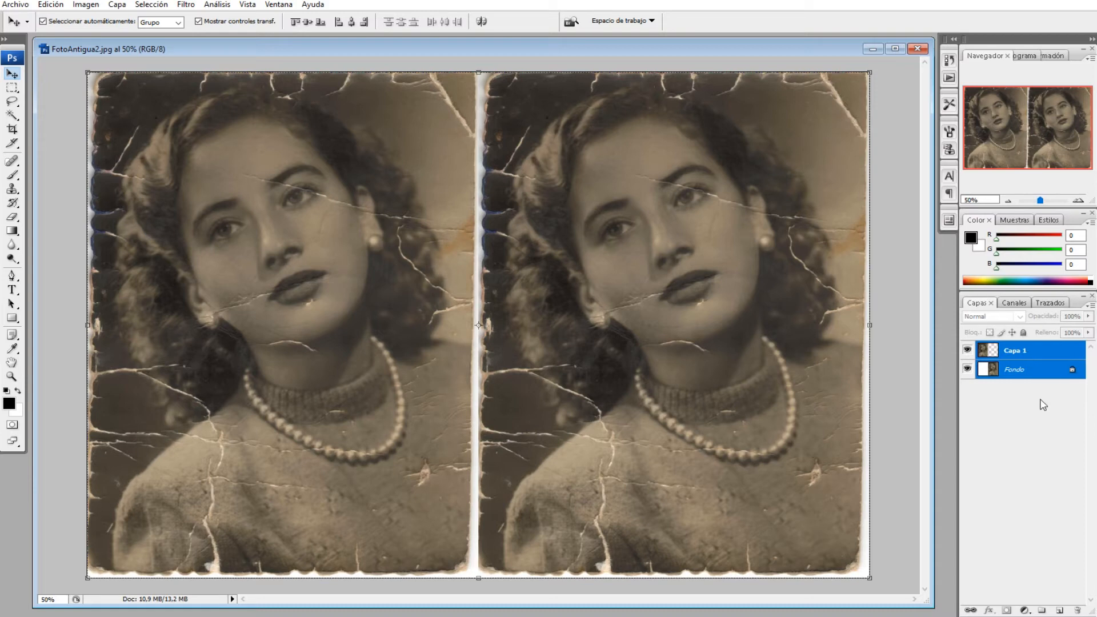
key("ctrl+e")
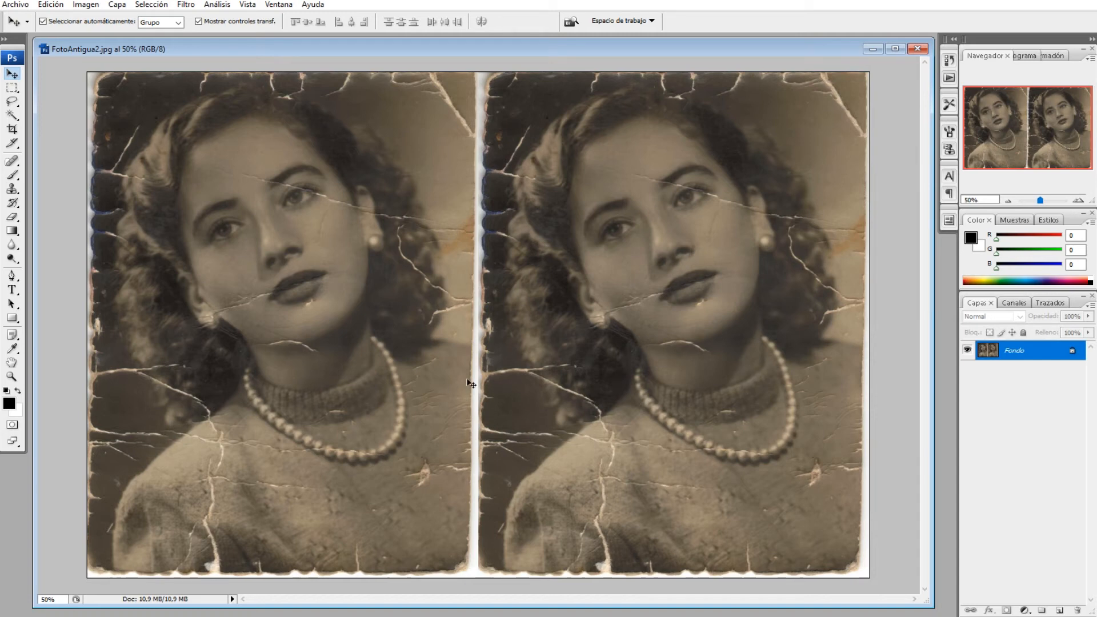
Zoom in to 66.67% on the right-hand photo and select the Clone Stamp tool
left_click(512, 229)
left_click(539, 230)
left_click(1078, 200)
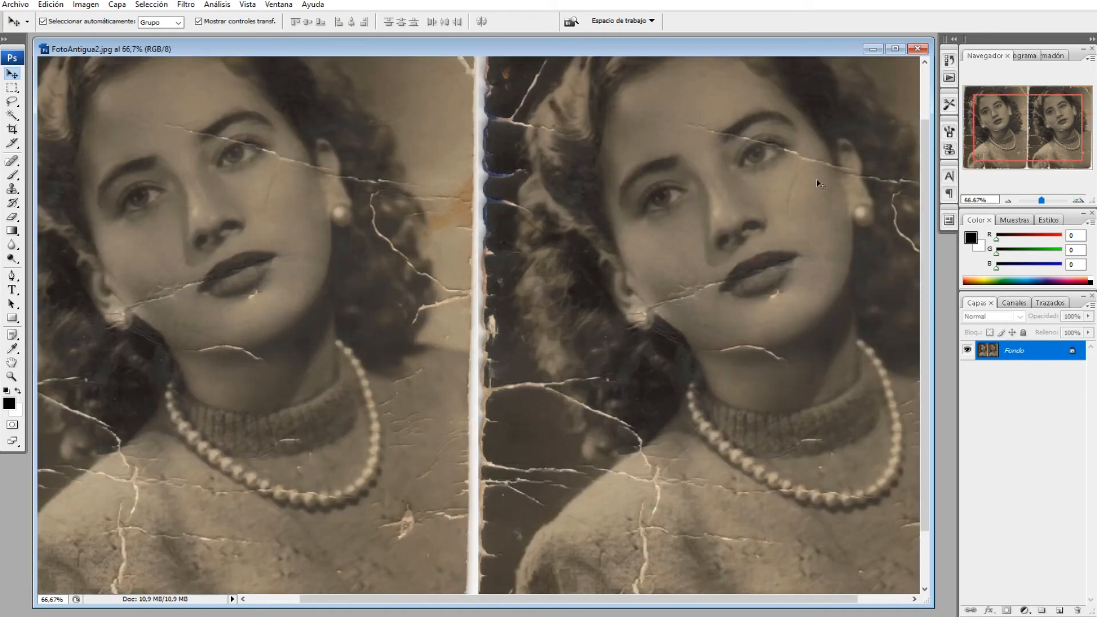
left_click_drag(372, 603, 464, 598)
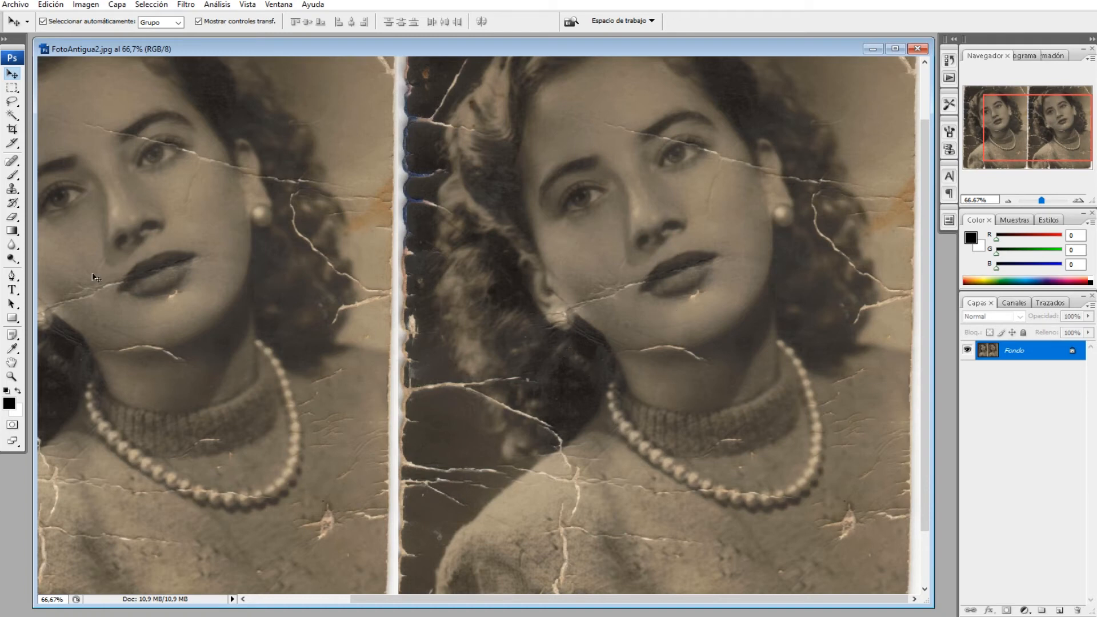
left_click(11, 192)
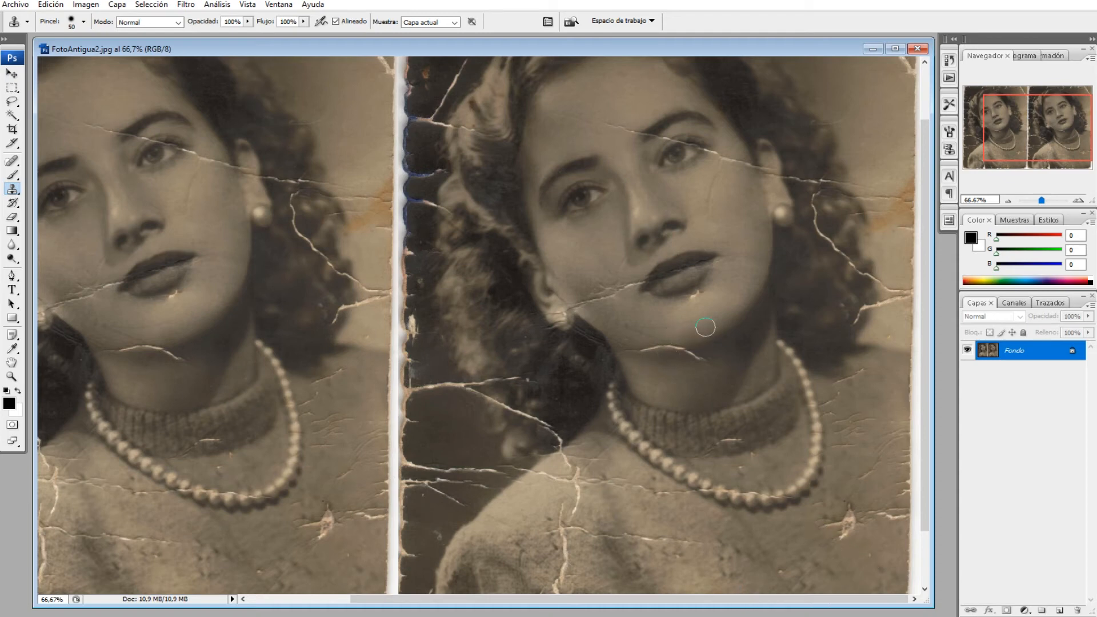
Try cloning on the right-hand photo's cheek, undo back past the layer merge, and step forward to restore the merge
left_click(724, 210, "alt")
key("ctrl+z")
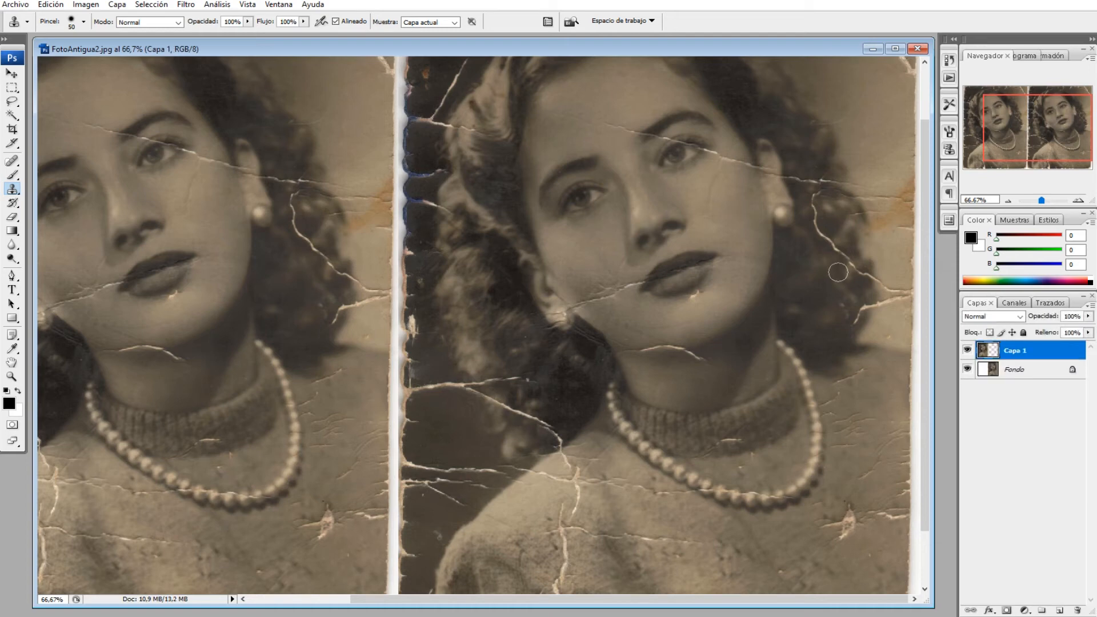
left_click(51, 5)
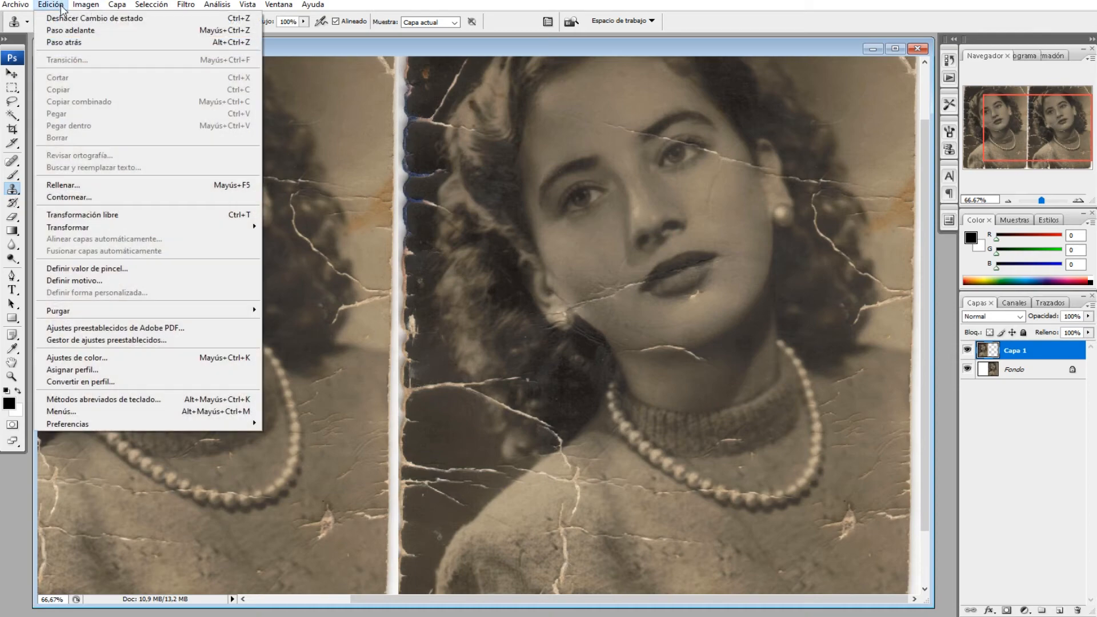
left_click(66, 31)
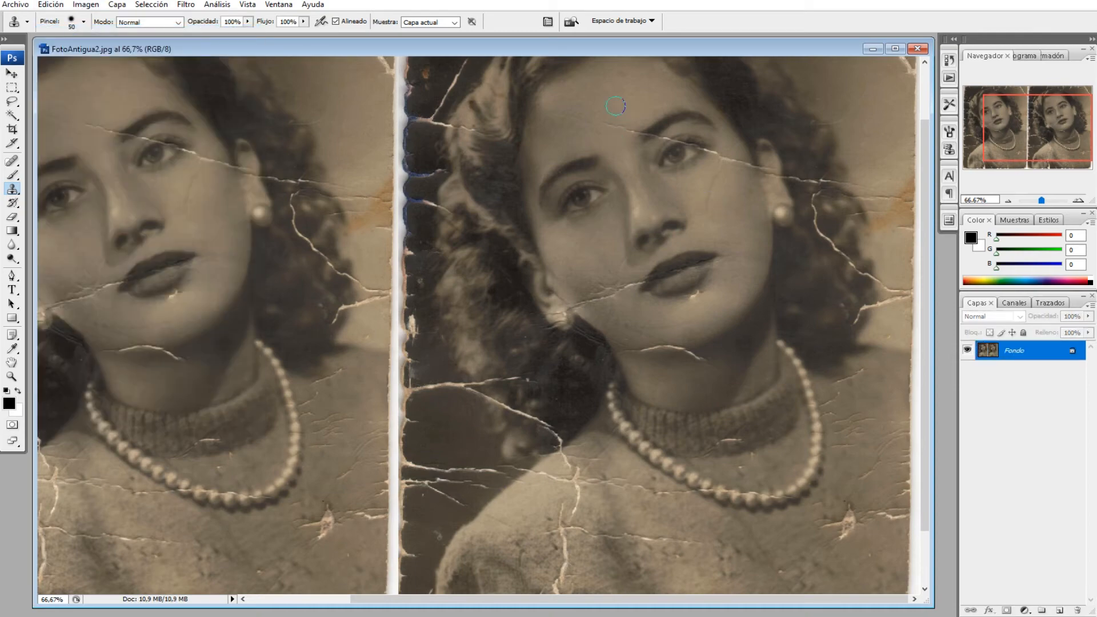
Set the Clone Stamp brush to a diameter of 33 px and a hardness of 19%
key("alt")
left_click(84, 22)
left_click(36, 56)
left_click_drag(53, 99, 38, 99)
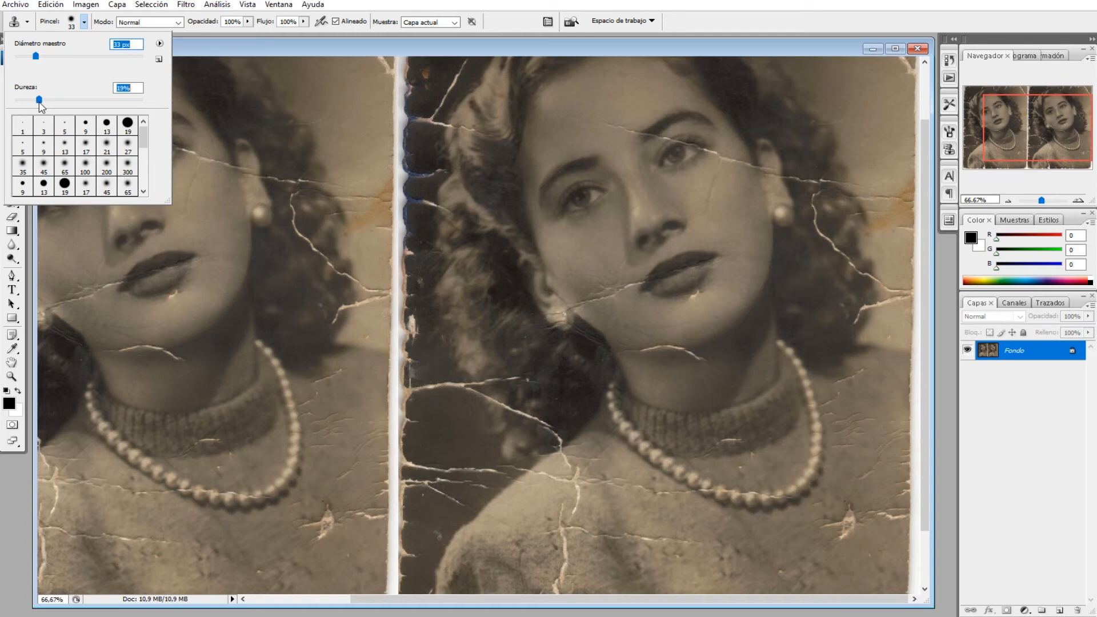
left_click(644, 48)
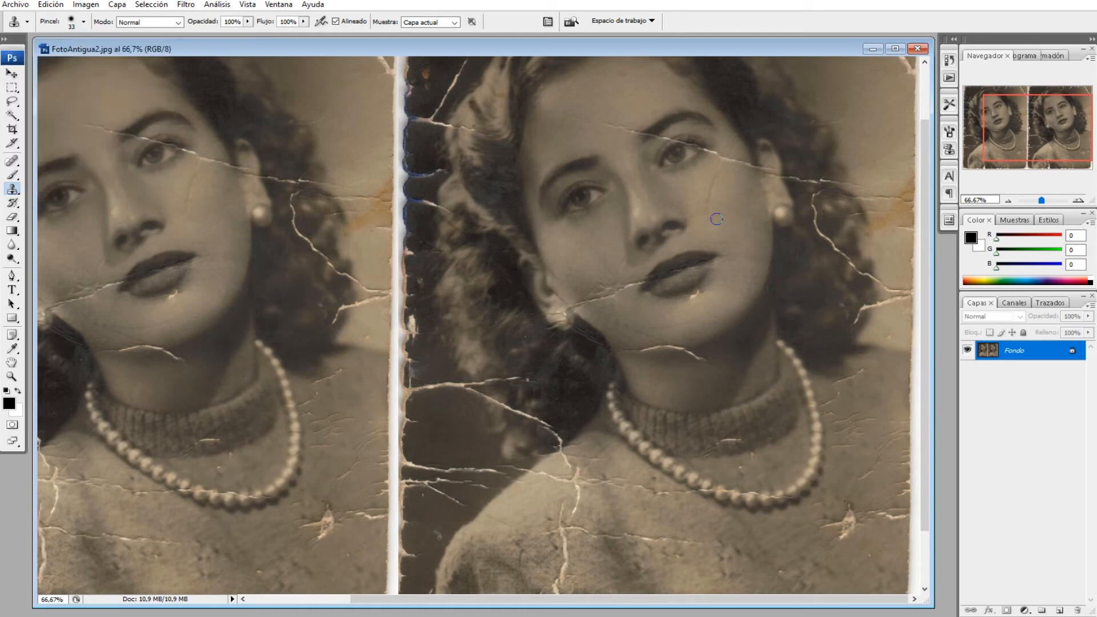
Clone out the fine curved crack running down the right-hand photo's cheek beside the nose and eye
left_click(697, 207, "alt")
left_click(705, 205)
left_click(707, 198)
left_click(713, 183)
left_click(718, 174)
Adjust the Clone Stamp brush size and clone out the crack crossing the eyebrow in the right-hand photo
left_click(658, 129, "alt")
left_click_drag(648, 135, 643, 134)
key("alt")
left_click(83, 22)
left_click_drag(35, 57, 30, 57)
left_click(661, 50)
left_click(654, 144, "alt")
left_click(669, 142, "alt")
left_click_drag(678, 140, 683, 143)
Sample clean skin and clone out the crack beside the outer corner of the eye in the right-hand photo
key("alt")
key("alt")
left_click(707, 158, "alt")
left_click(706, 151)
left_click(737, 152, "alt")
Use the Patch tool with Transparent turned off to cover the torn spot on the right-hand photo's sweater with nearby fabric
left_click(12, 161)
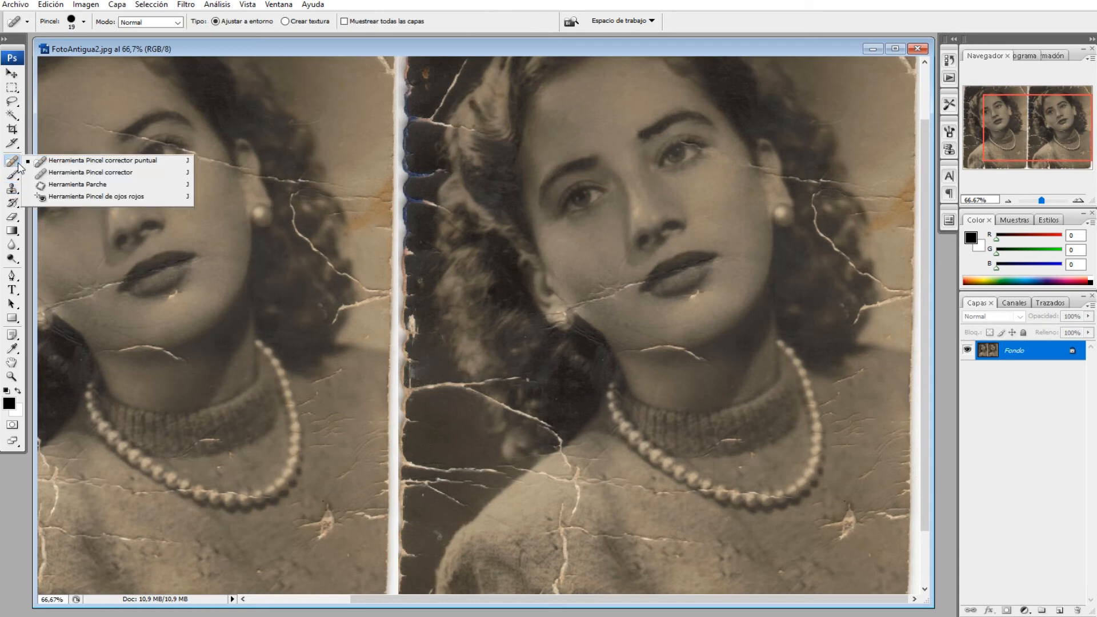
left_click(70, 185)
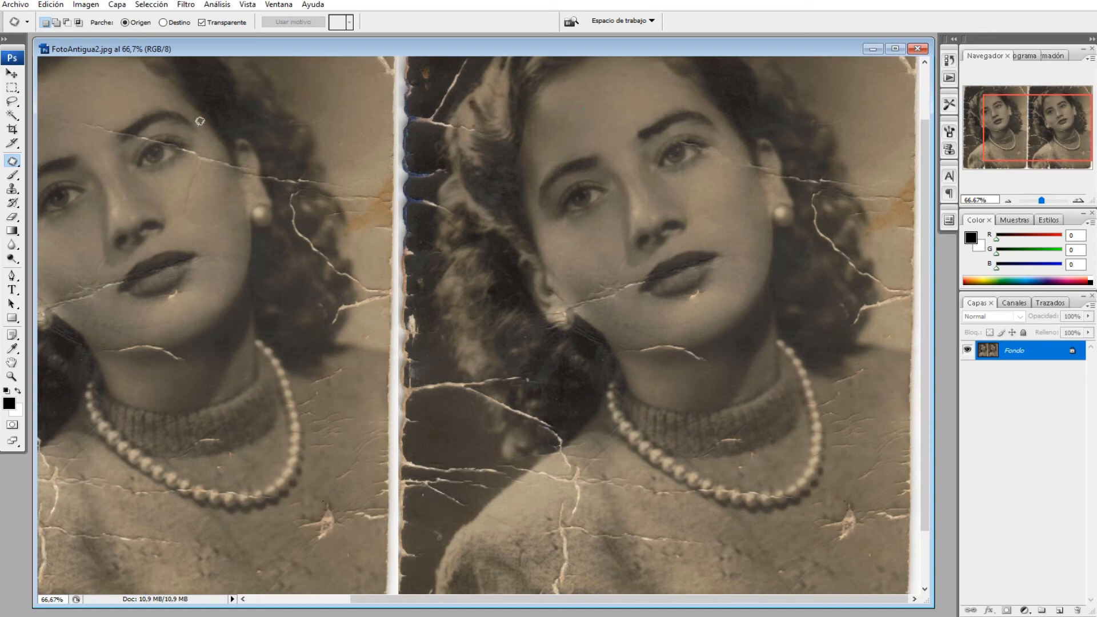
left_click(203, 23)
mouse_move(824, 537)
left_mouse_down()
mouse_move(838, 552)
mouse_move(865, 532)
mouse_move(864, 500)
mouse_move(828, 497)
mouse_move(816, 529)
mouse_move(831, 552)
left_mouse_up()
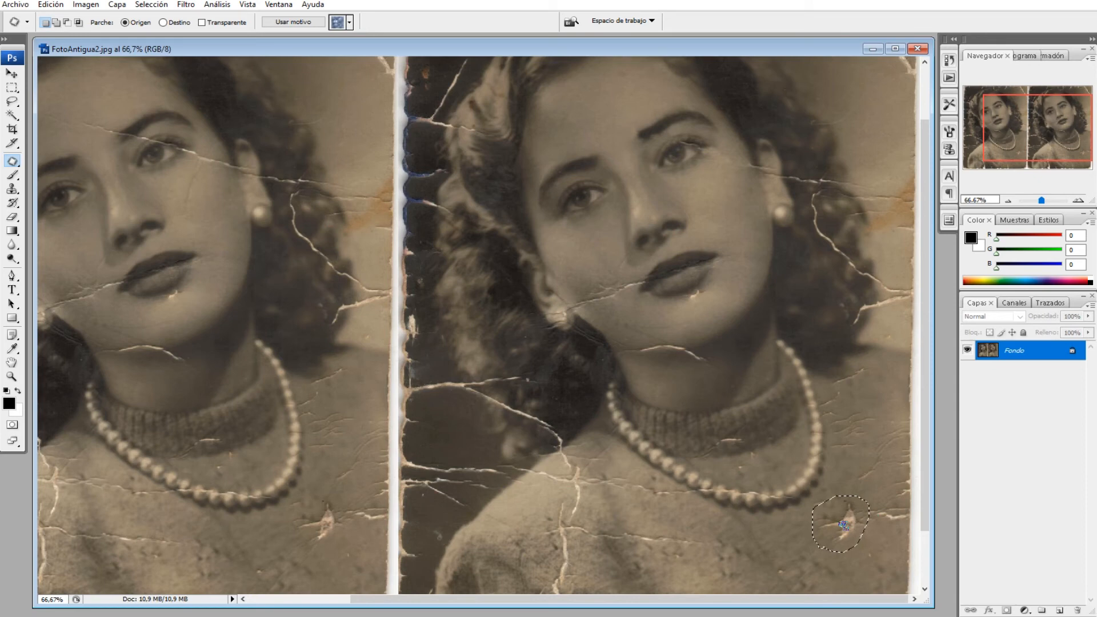
left_click_drag(833, 528, 790, 540)
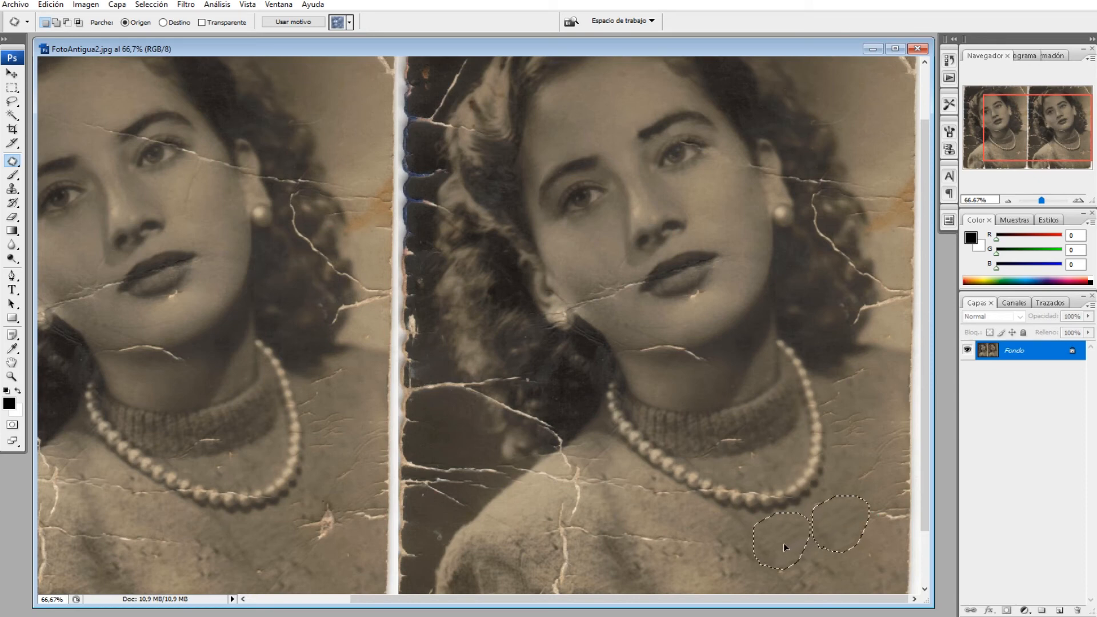
left_click_drag(783, 544, 783, 544)
key("ctrl+d")
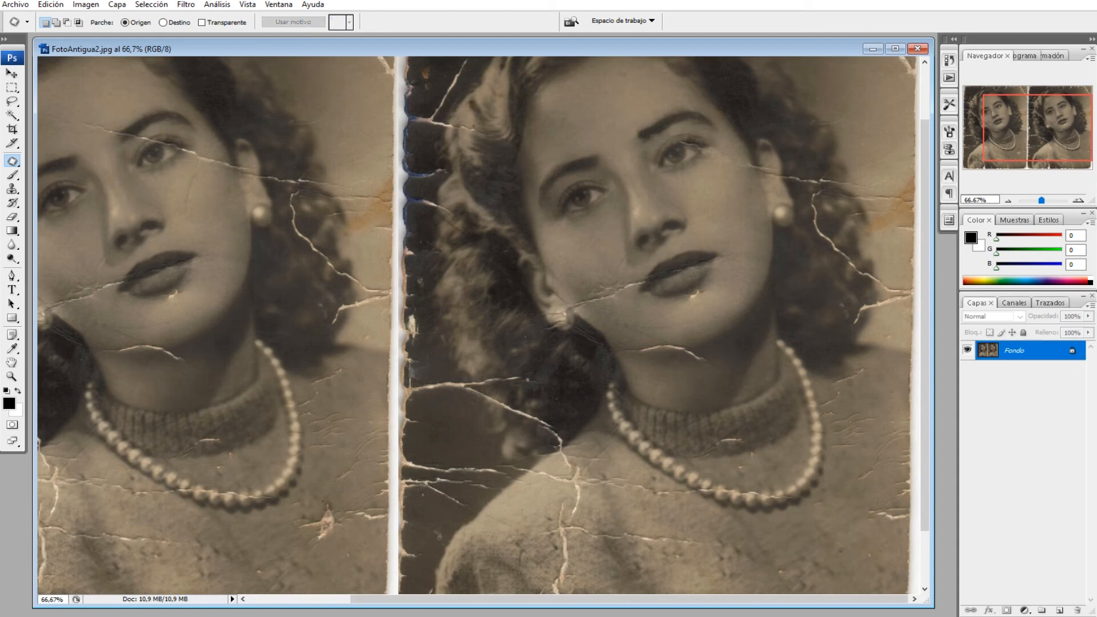
Patch the horizontal crack below the necklace and the lower part of the shoulder crack with clean sweater texture
mouse_move(714, 535)
left_mouse_down()
mouse_move(669, 519)
mouse_move(586, 519)
mouse_move(572, 535)
mouse_move(657, 551)
mouse_move(721, 543)
left_mouse_up()
mouse_move(714, 532)
left_mouse_down()
mouse_move(651, 542)
mouse_move(665, 513)
left_mouse_up()
key("ctrl+d")
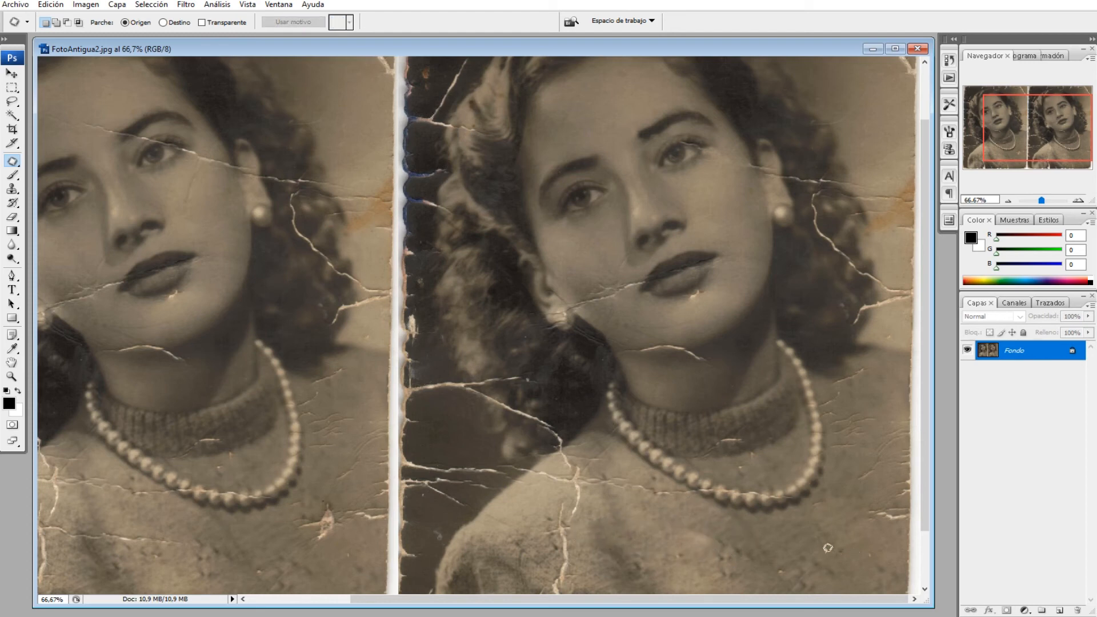
left_click_drag(545, 559, 540, 591)
left_click_drag(592, 530, 559, 502)
left_click_drag(572, 547, 627, 533)
key("ctrl+d")
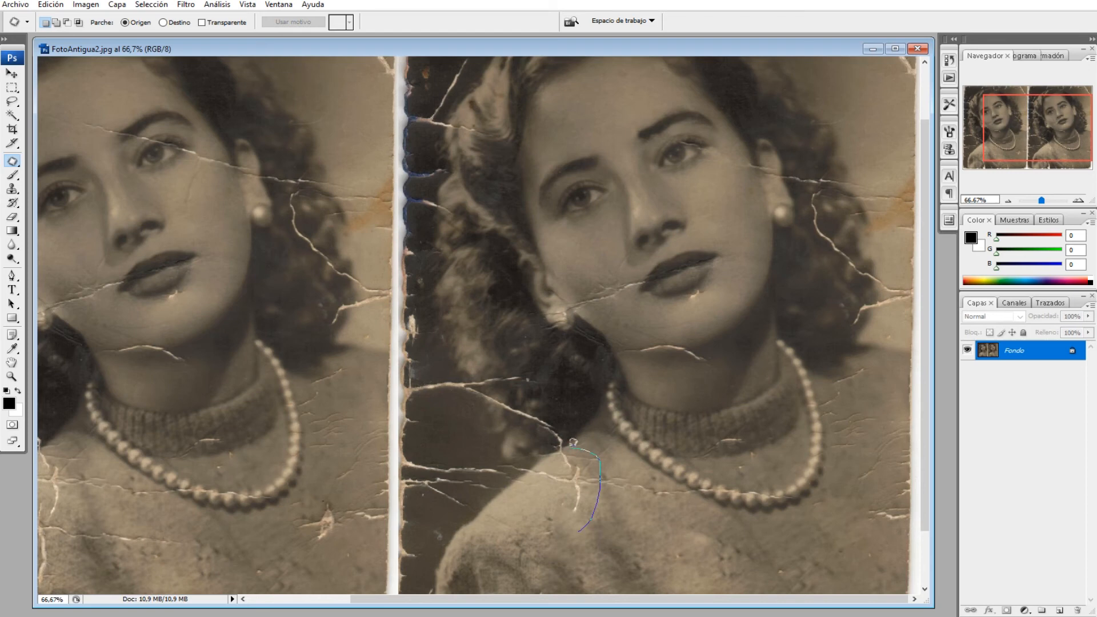
Patch the upper part of the shoulder crack and the crack reaching the necklace with clean sweater texture
mouse_move(542, 480)
left_mouse_down()
mouse_move(588, 523)
mouse_move(599, 499)
mouse_move(653, 546)
left_mouse_up()
key("ctrl+d")
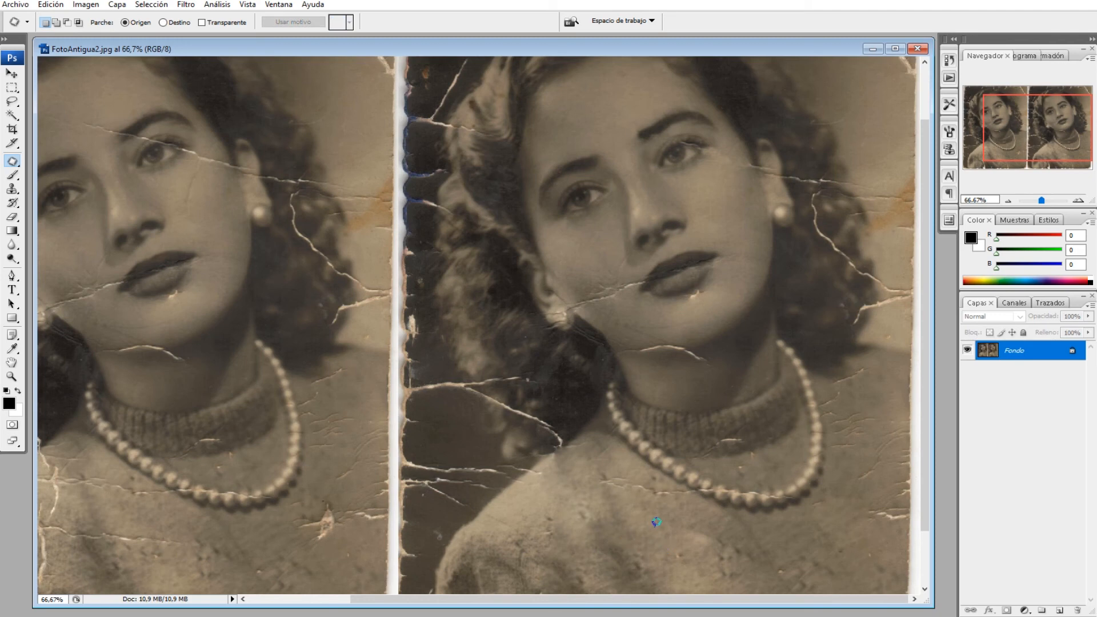
mouse_move(644, 467)
left_mouse_down()
mouse_move(587, 472)
mouse_move(612, 505)
mouse_move(663, 507)
mouse_move(692, 493)
mouse_move(633, 468)
mouse_move(630, 529)
left_mouse_up()
key("ctrl+d")
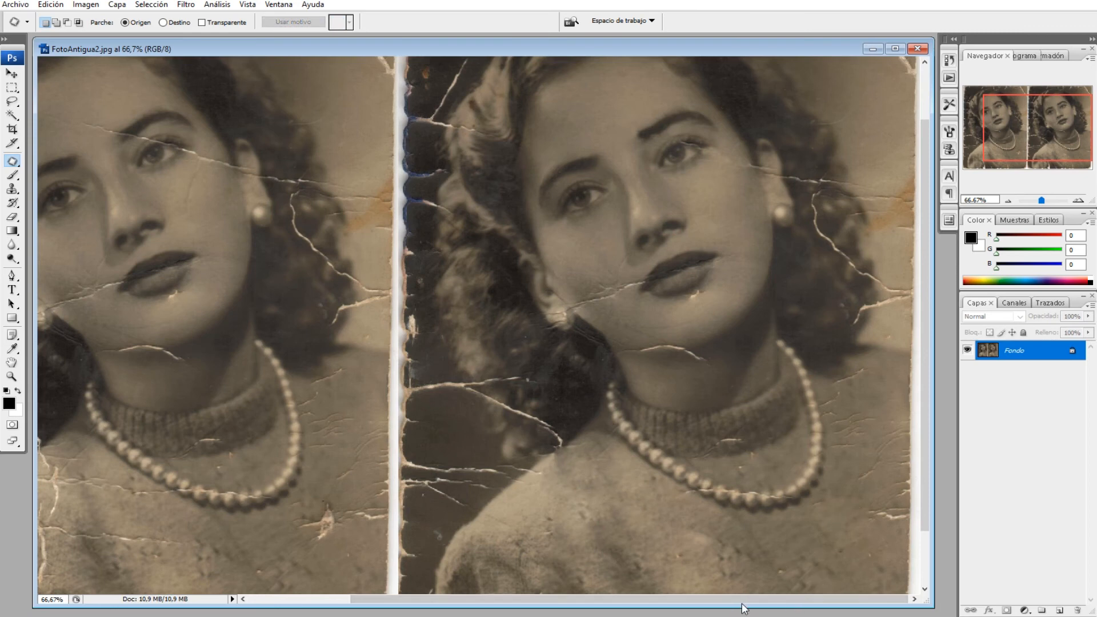
Patch the small crack at the lower edge of the turtleneck collar, inside the necklace of the right-hand photo
mouse_move(744, 433)
left_mouse_down()
mouse_move(702, 432)
mouse_move(694, 449)
mouse_move(722, 455)
mouse_move(760, 441)
mouse_move(738, 427)
mouse_move(781, 421)
left_mouse_up()
key("ctrl+d")
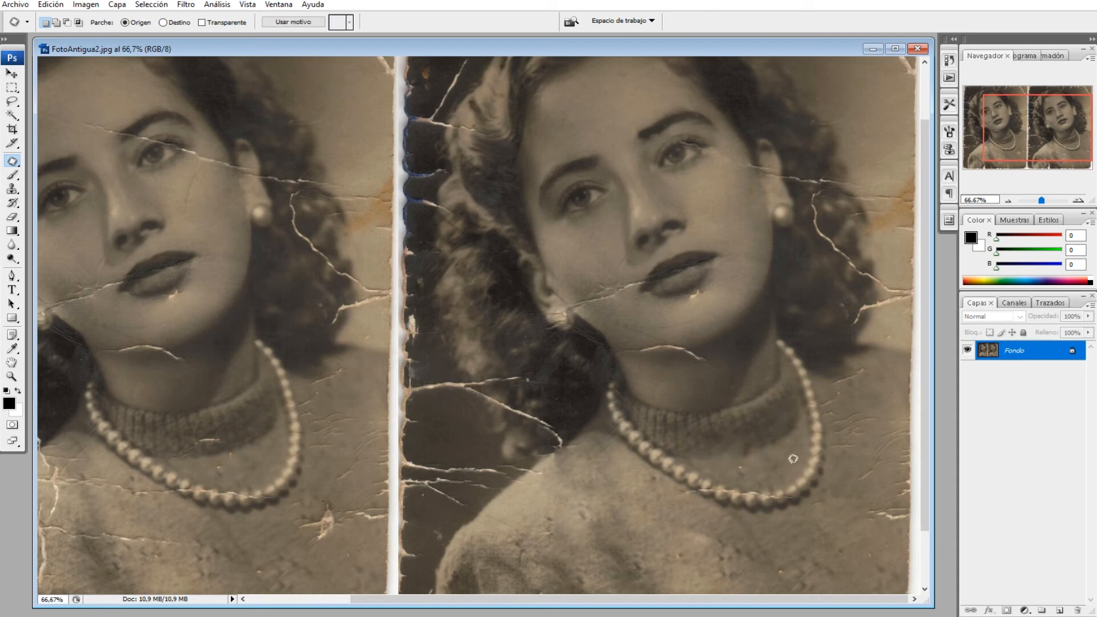
mouse_move(746, 455)
left_mouse_down()
mouse_move(727, 467)
mouse_move(754, 476)
mouse_move(762, 460)
mouse_move(747, 456)
mouse_move(779, 461)
left_mouse_up()
key("ctrl+d")
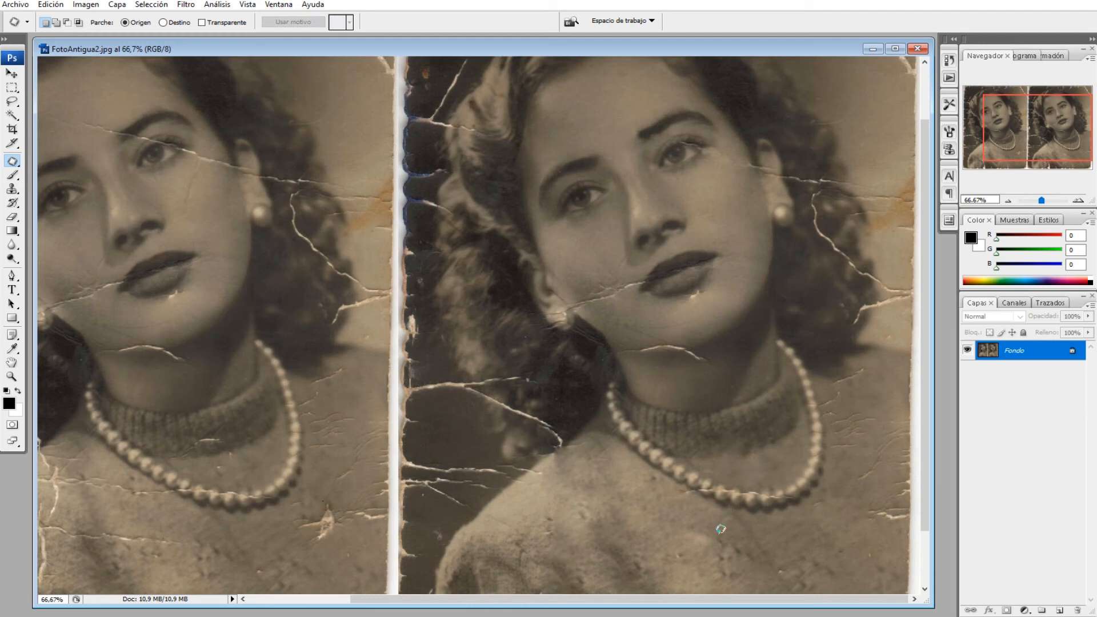
Patch the cracks across the dark background and lower hair, and the crack under the chin in the right-hand photo
mouse_move(484, 449)
left_mouse_down()
mouse_move(417, 445)
mouse_move(397, 475)
mouse_move(425, 503)
mouse_move(470, 505)
mouse_move(507, 457)
mouse_move(450, 445)
mouse_move(453, 411)
left_mouse_up()
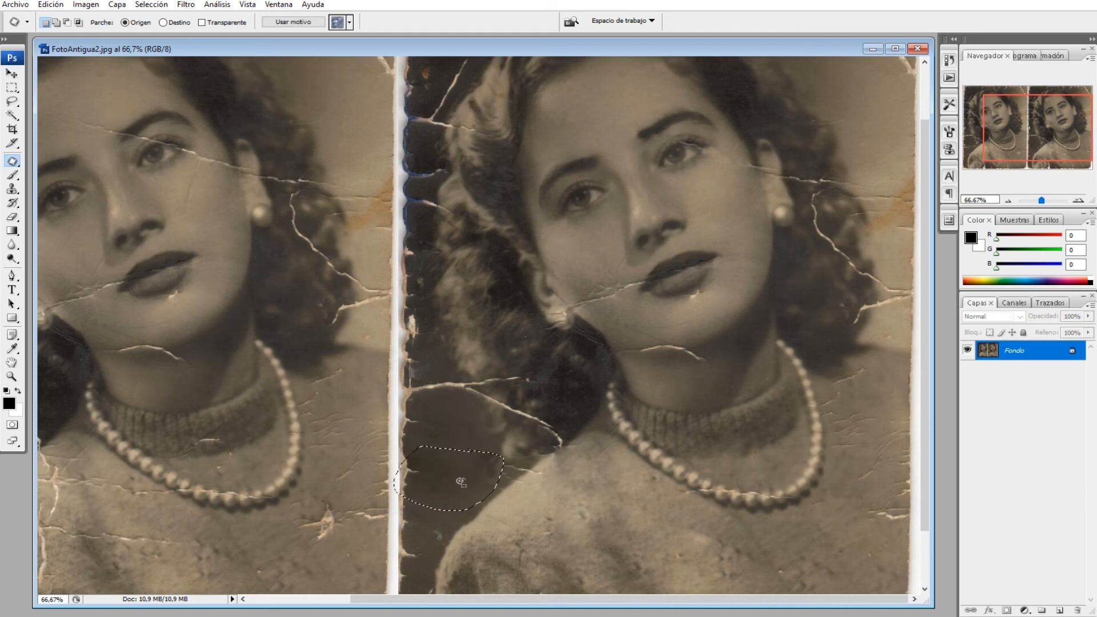
left_click(457, 412)
mouse_move(478, 365)
left_mouse_down()
mouse_move(418, 368)
mouse_move(412, 400)
mouse_move(569, 445)
mouse_move(576, 411)
mouse_move(540, 370)
mouse_move(493, 353)
mouse_move(455, 363)
mouse_move(449, 303)
left_mouse_up()
left_click(456, 455)
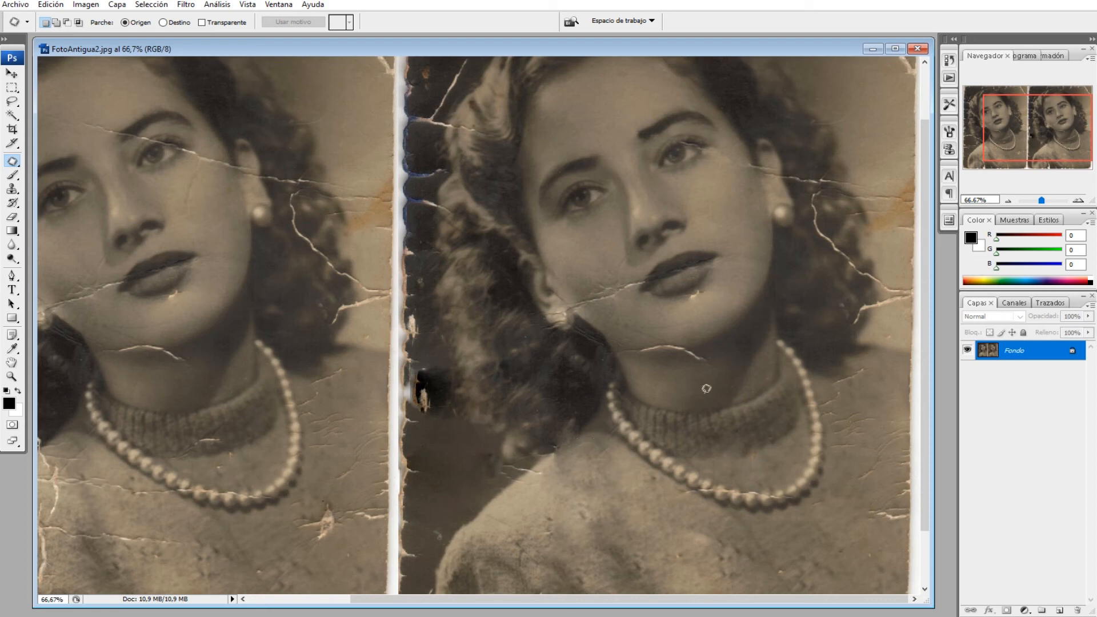
mouse_move(718, 350)
left_mouse_down()
mouse_move(636, 332)
mouse_move(613, 355)
mouse_move(667, 373)
mouse_move(715, 353)
mouse_move(709, 390)
left_mouse_up()
key("ctrl+d")
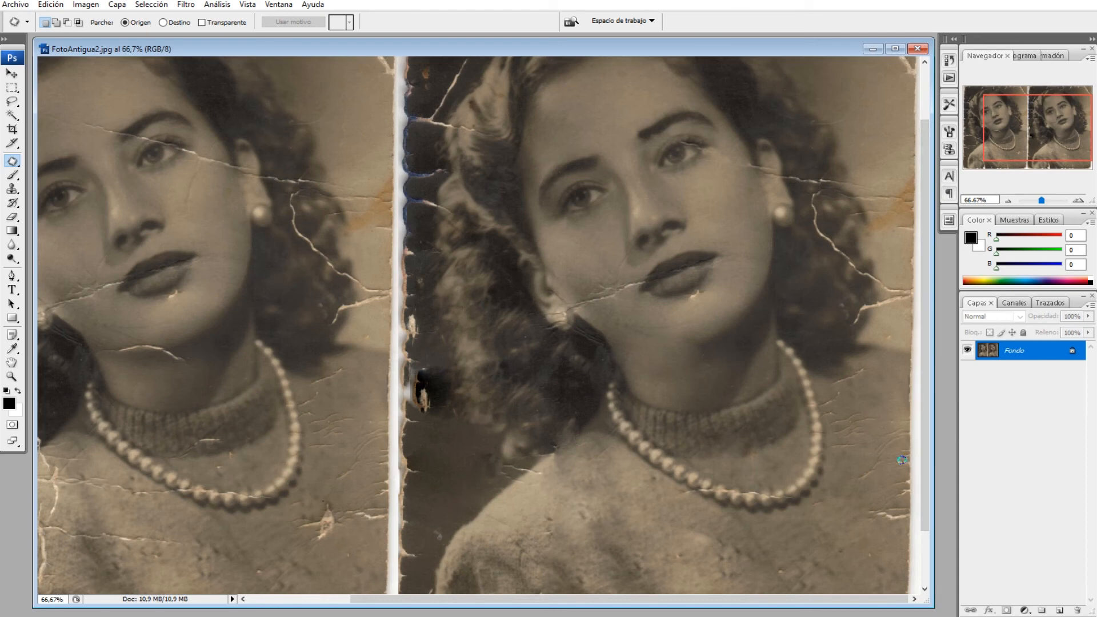
Patch the remaining vertical crack at the bottom of the sweater sleeve in the right-hand photo
scroll(714, 526, "down", 3)
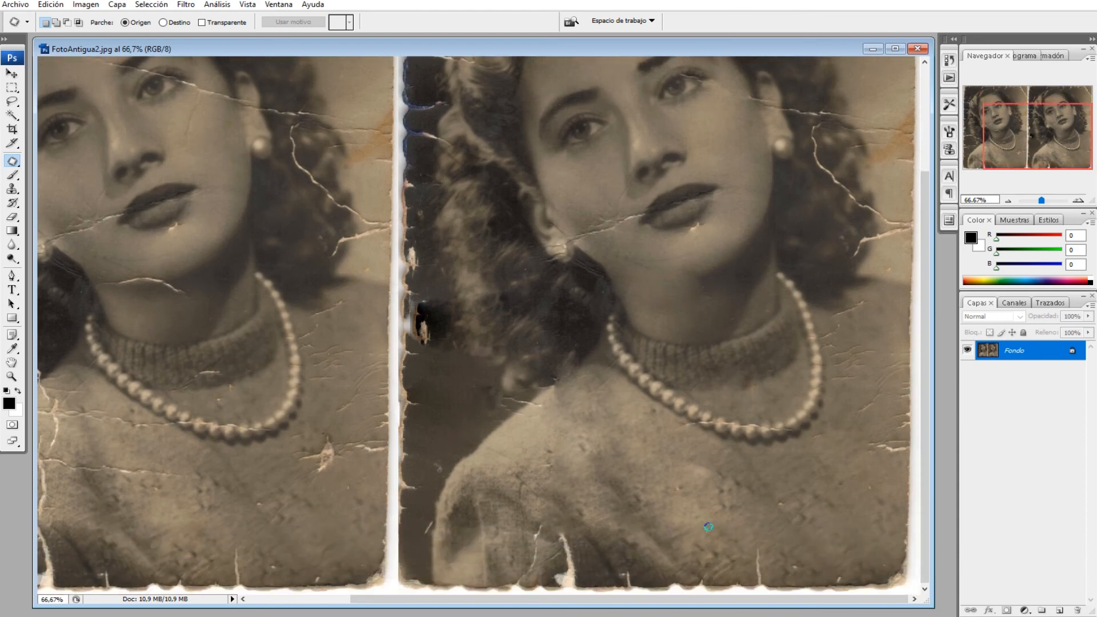
mouse_move(550, 521)
left_mouse_down()
mouse_move(506, 575)
mouse_move(580, 586)
mouse_move(589, 553)
mouse_move(572, 523)
mouse_move(542, 516)
mouse_move(470, 558)
left_mouse_up()
key("ctrl+d")
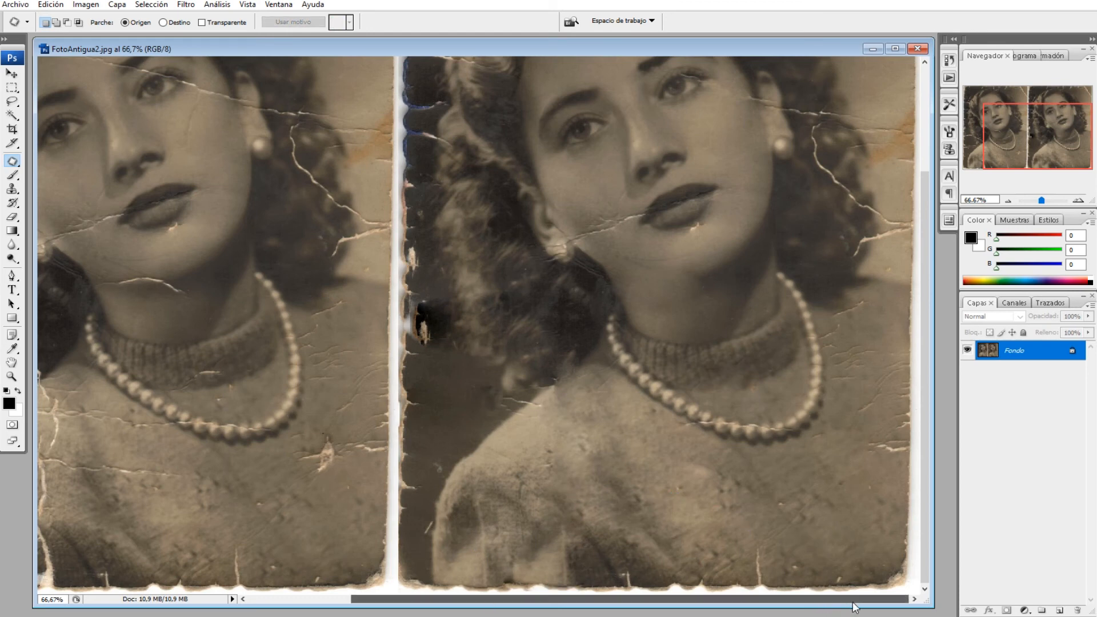
scroll(803, 444, "up", 5)
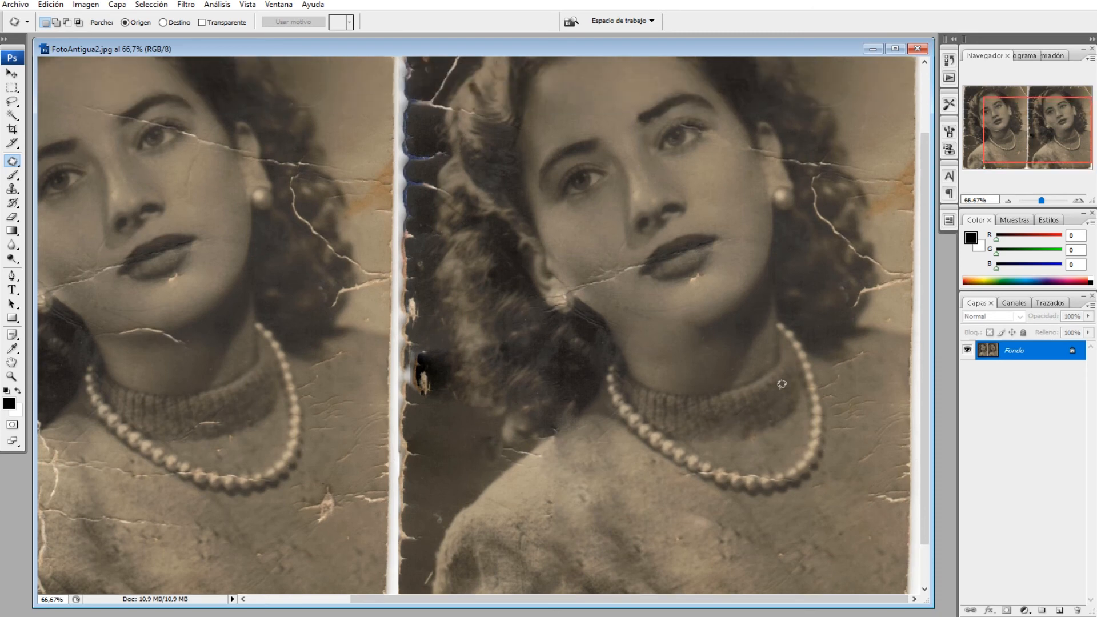
scroll(780, 415, "down", 3)
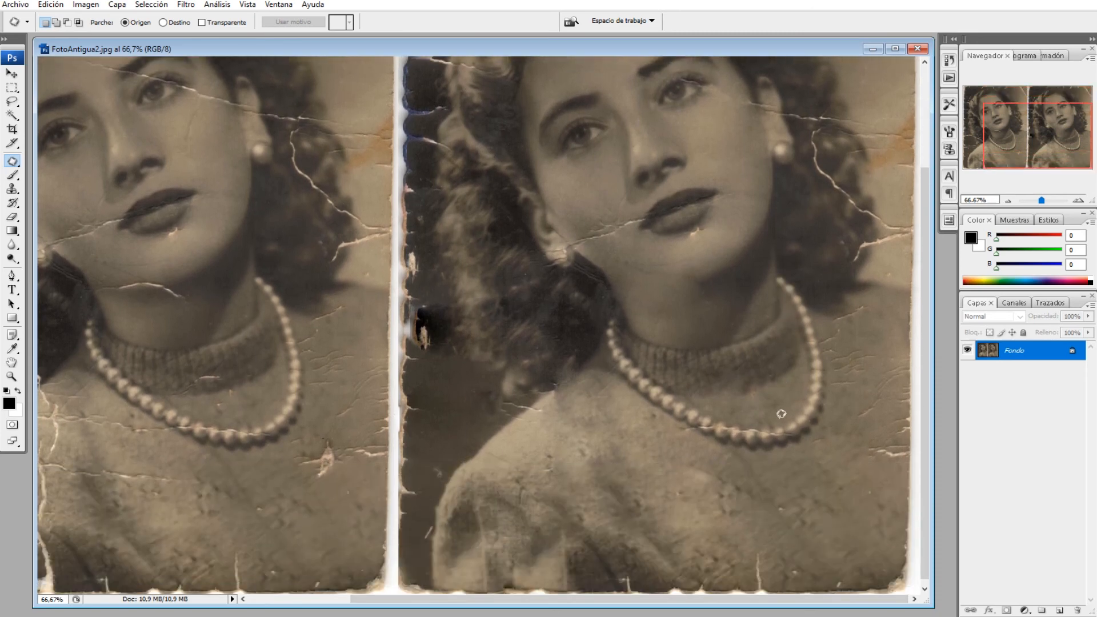
Add the white text ANTES in Myriad Pro Bold, 30 pt, near the bottom of the left-hand photo
left_click(1007, 201)
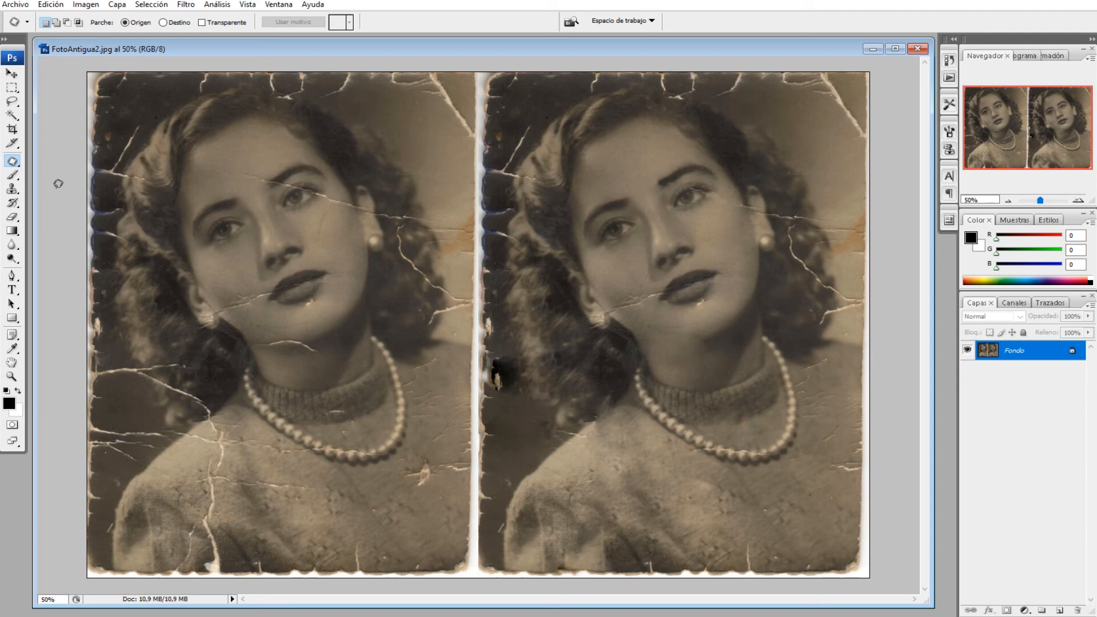
left_click(11, 289)
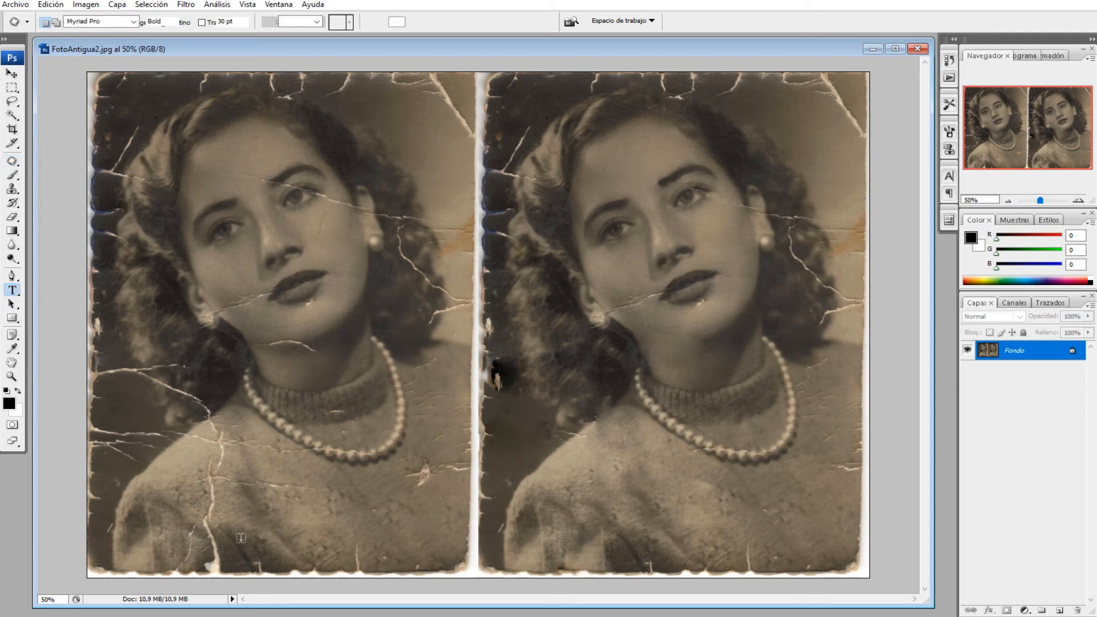
left_click(324, 555)
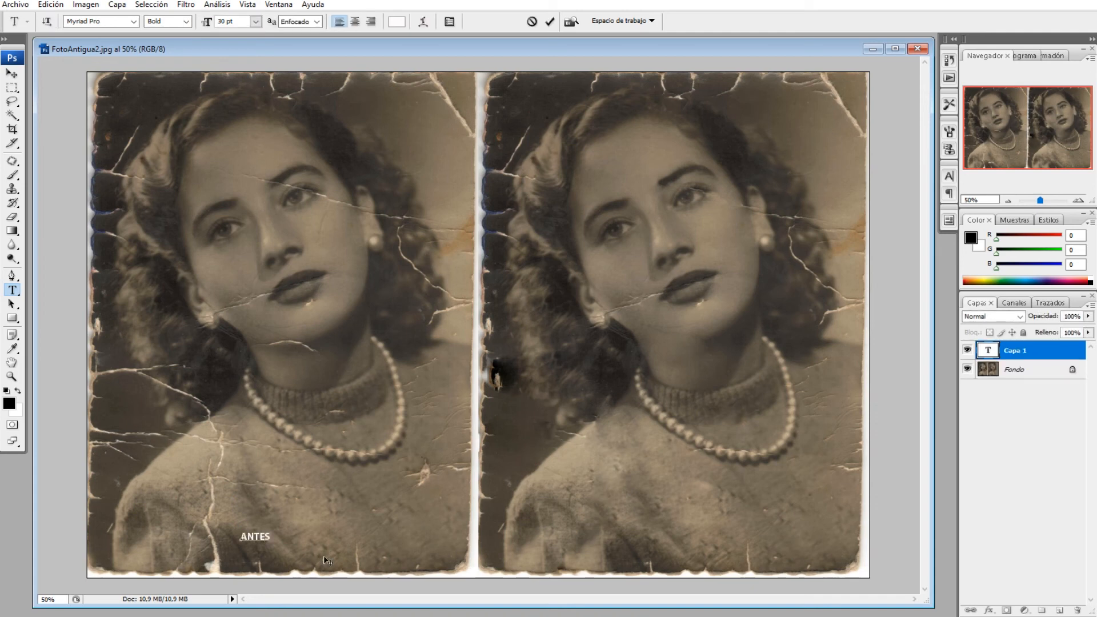
Enlarge the ANTES text to about 151 pt and centre it along the bottom of the left-hand photo
left_click(11, 74)
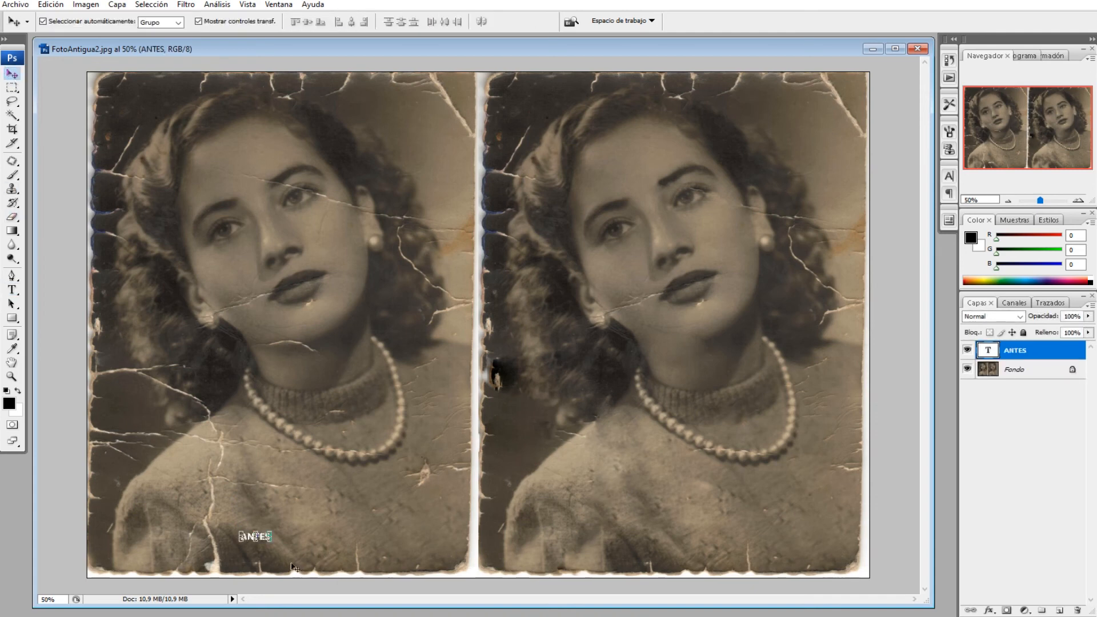
left_click_drag(271, 542, 366, 576)
mouse_move(245, 532)
left_mouse_down()
mouse_move(221, 526)
mouse_move(266, 544)
mouse_move(252, 532)
left_mouse_up()
key("Return")
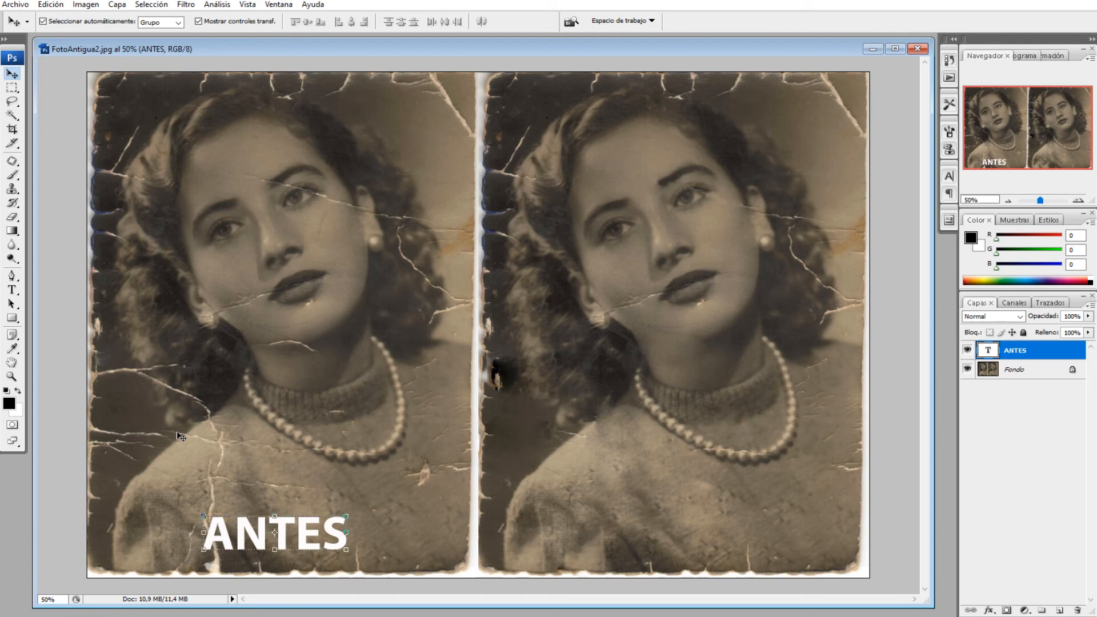
Apply a near-black (#050505) outer stroke and a drop shadow with 75% opacity to the ANTES text layer
left_click(981, 615)
left_click(960, 597)
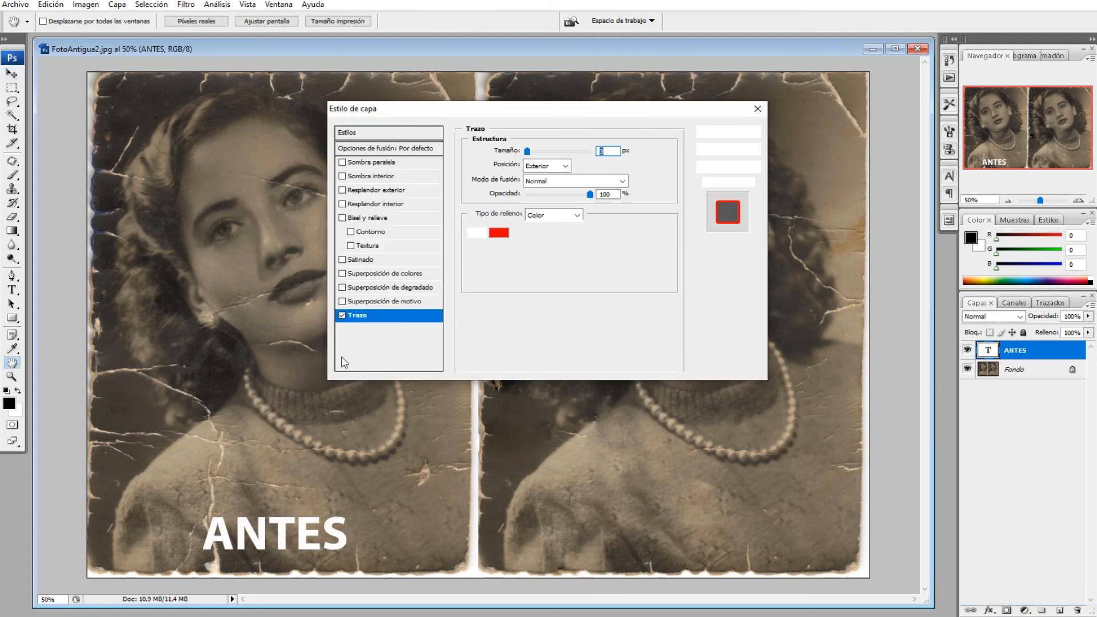
left_click(504, 234)
left_click(380, 312)
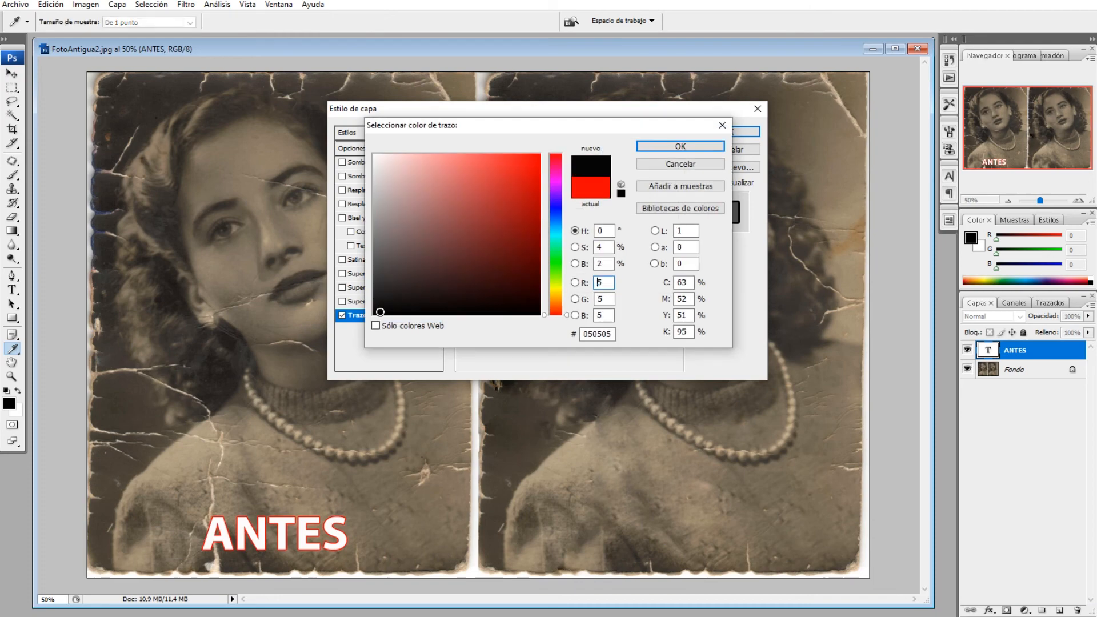
key("Return")
left_click(374, 162)
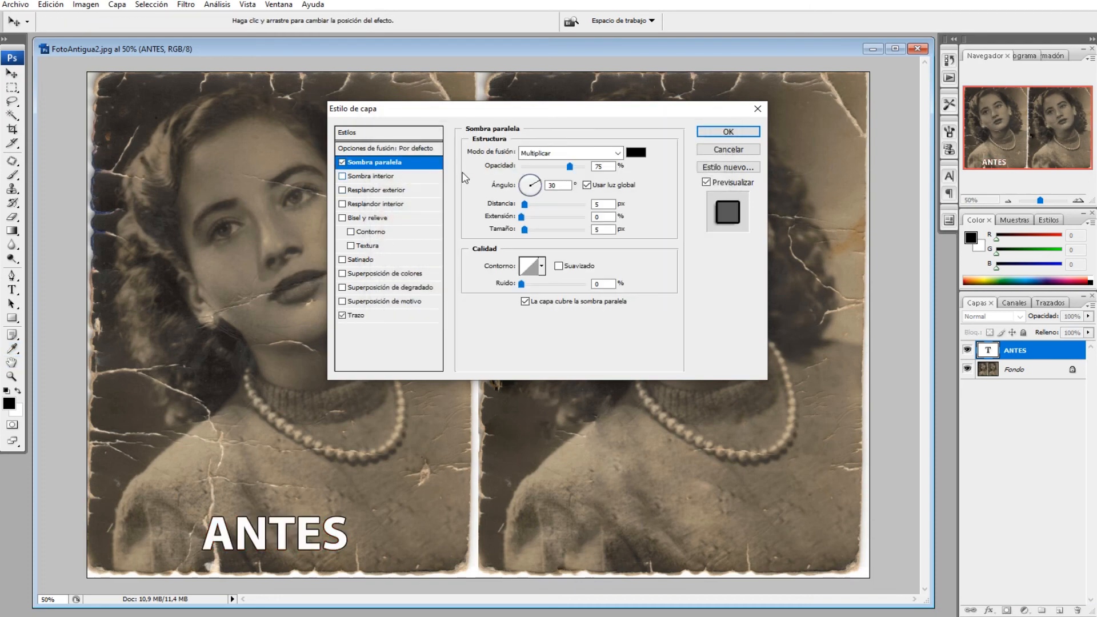
left_click(720, 133)
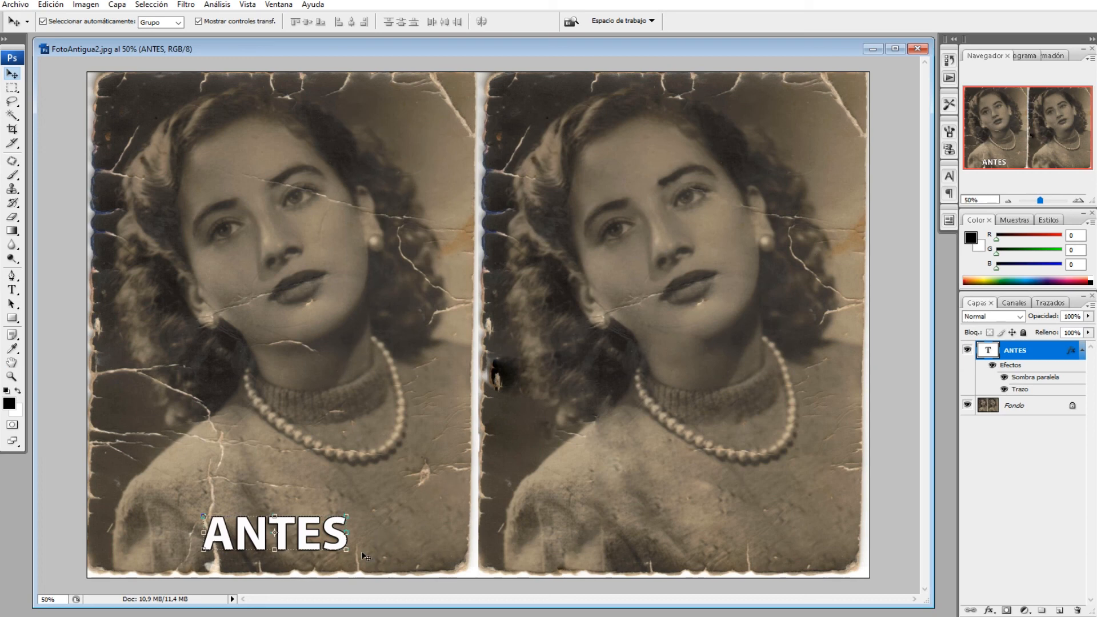
Duplicate the ANTES label onto the right-hand photo and change the copy's text to DESPUÉS
key("ctrl+j")
left_click_drag(310, 537, 730, 537)
left_click(12, 289)
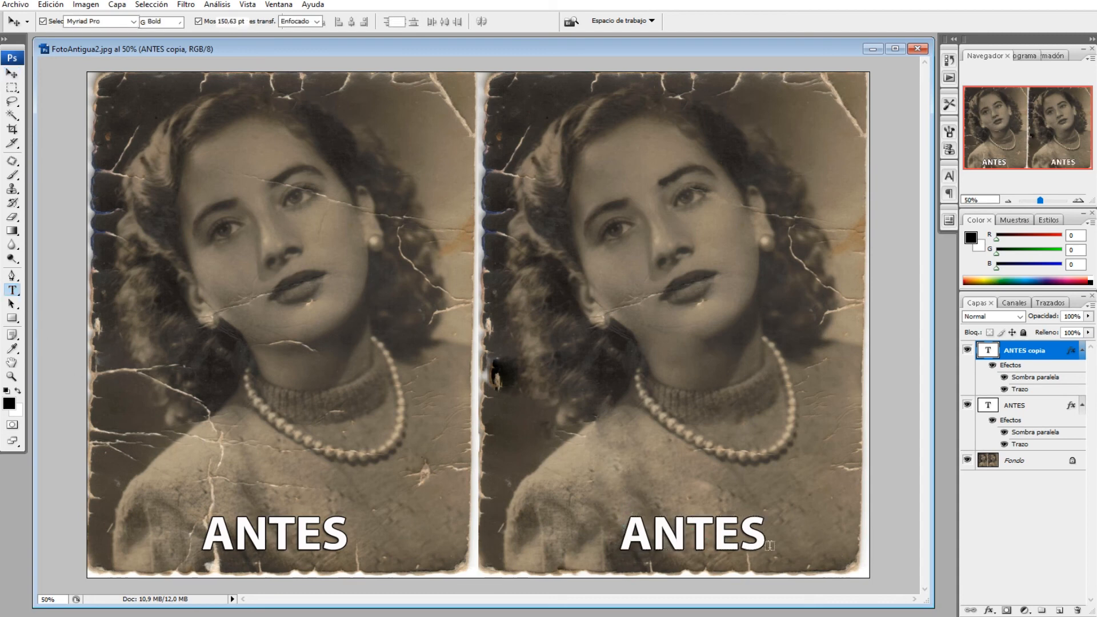
double_click(718, 531)
type("D")
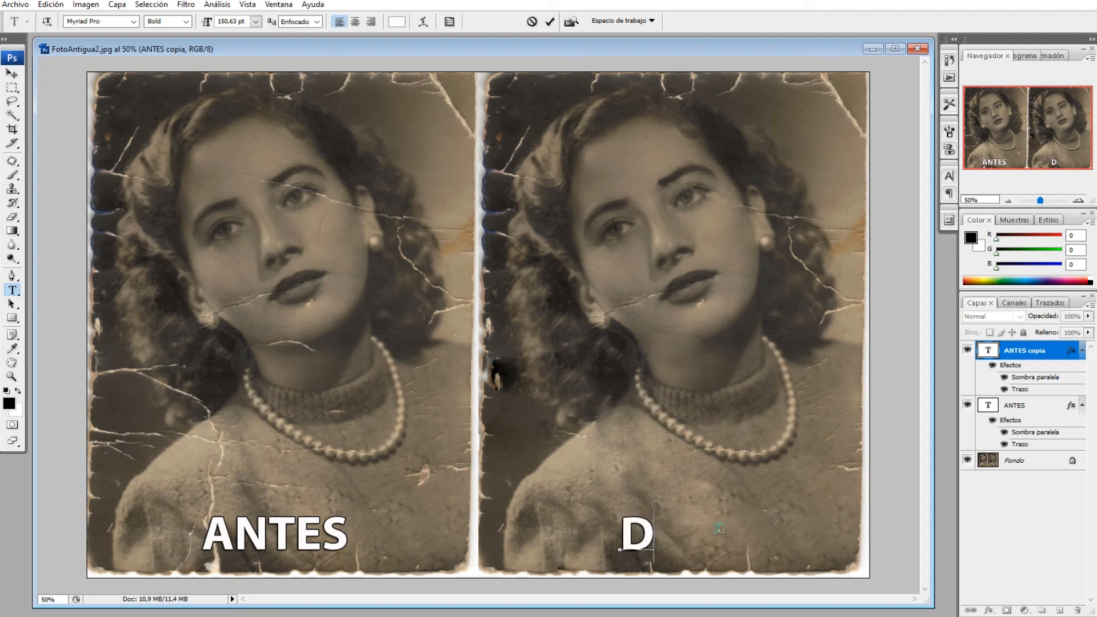
type("ESPUÉS")
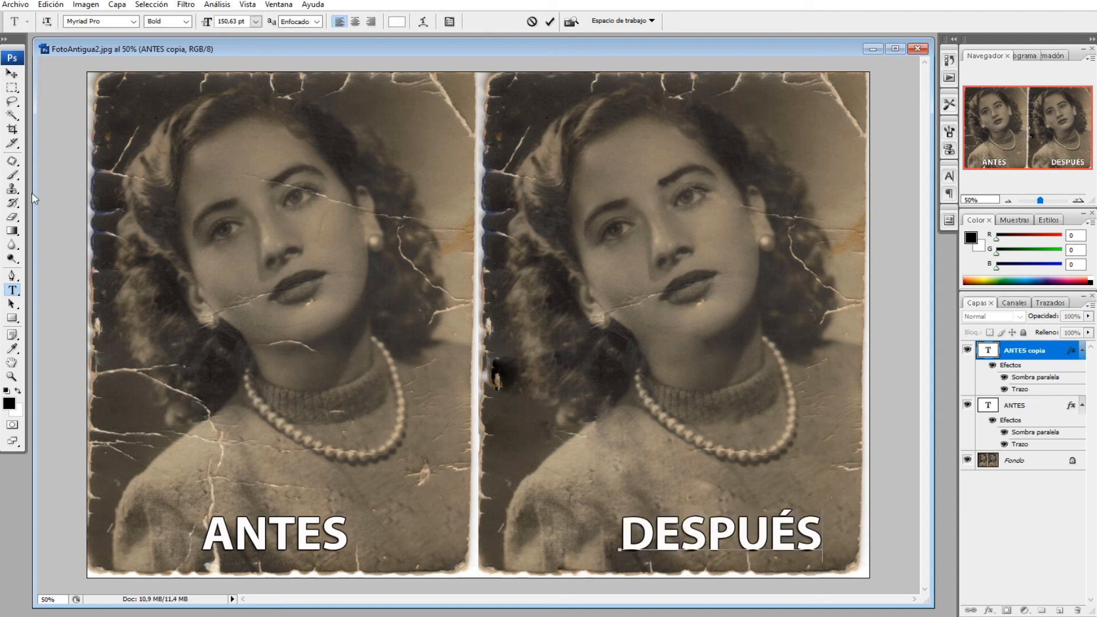
Shift the DESPUÉS label left to centre it under the right-hand photo, and deselect the text layers
left_click(11, 74)
left_click_drag(677, 535, 637, 534)
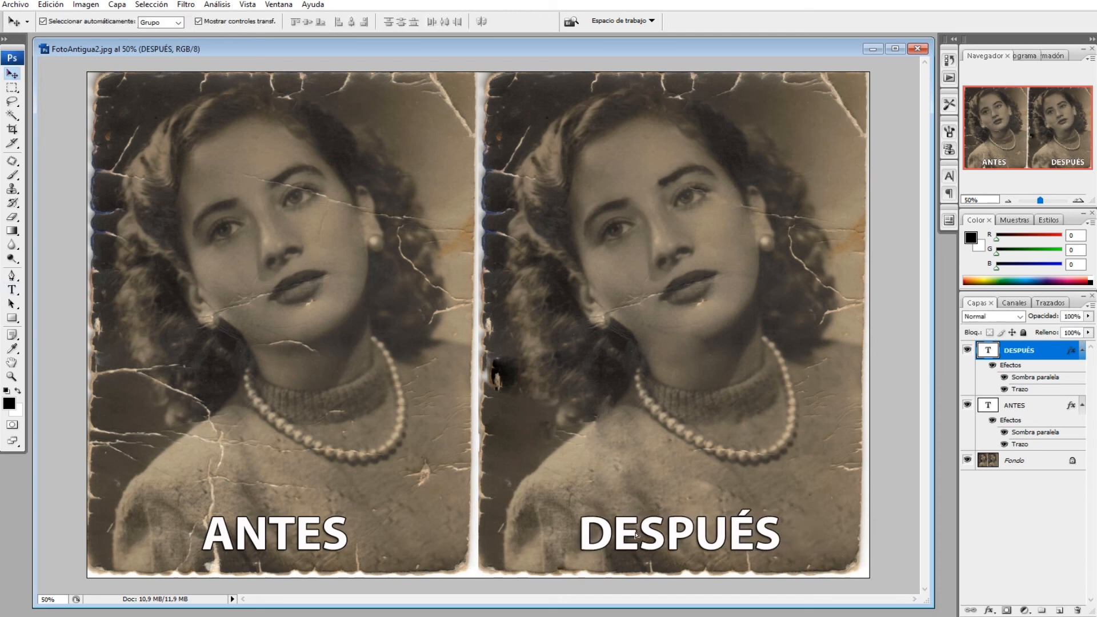
left_click(304, 545)
left_click(432, 554)
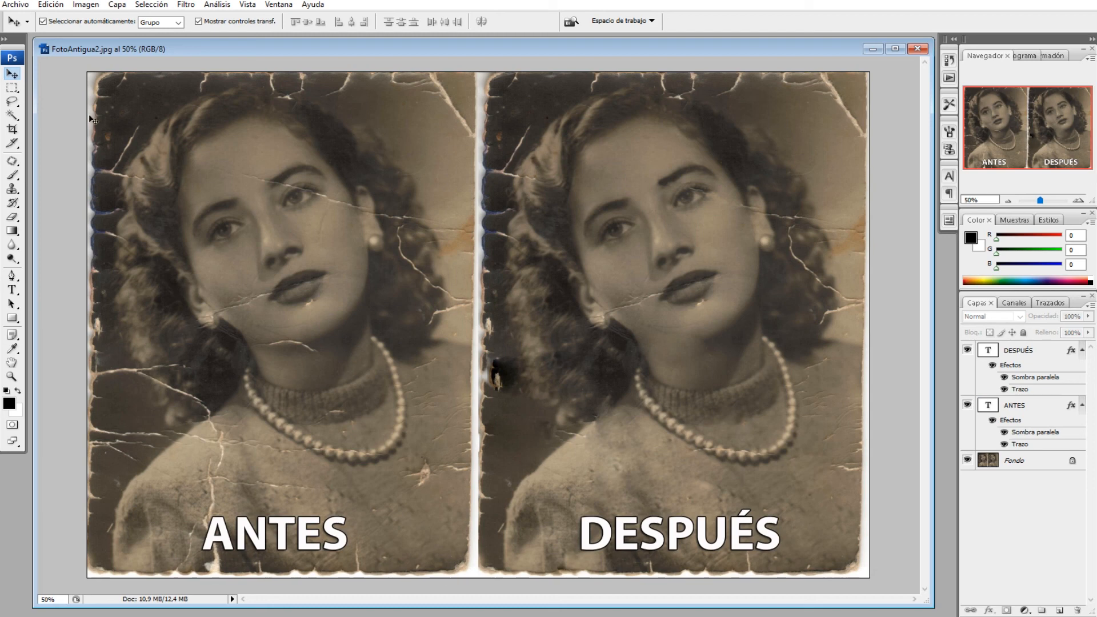
Save the labelled comparison as the layered Photoshop file FotoAntigua2 in the TP folder inside Imagenes
left_click(25, 6)
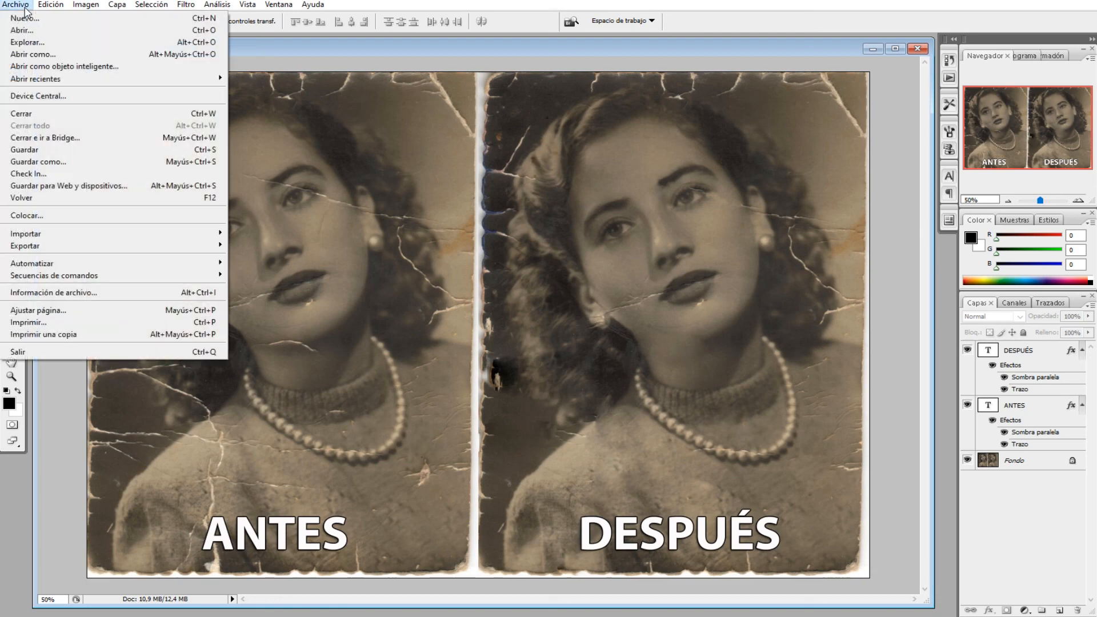
left_click(41, 162)
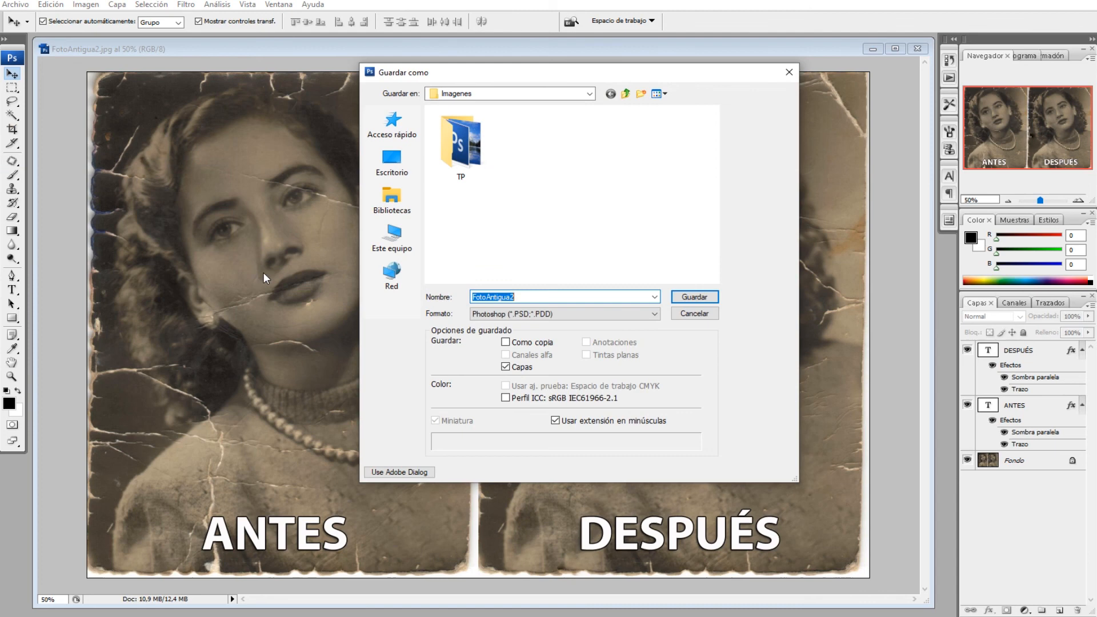
double_click(463, 171)
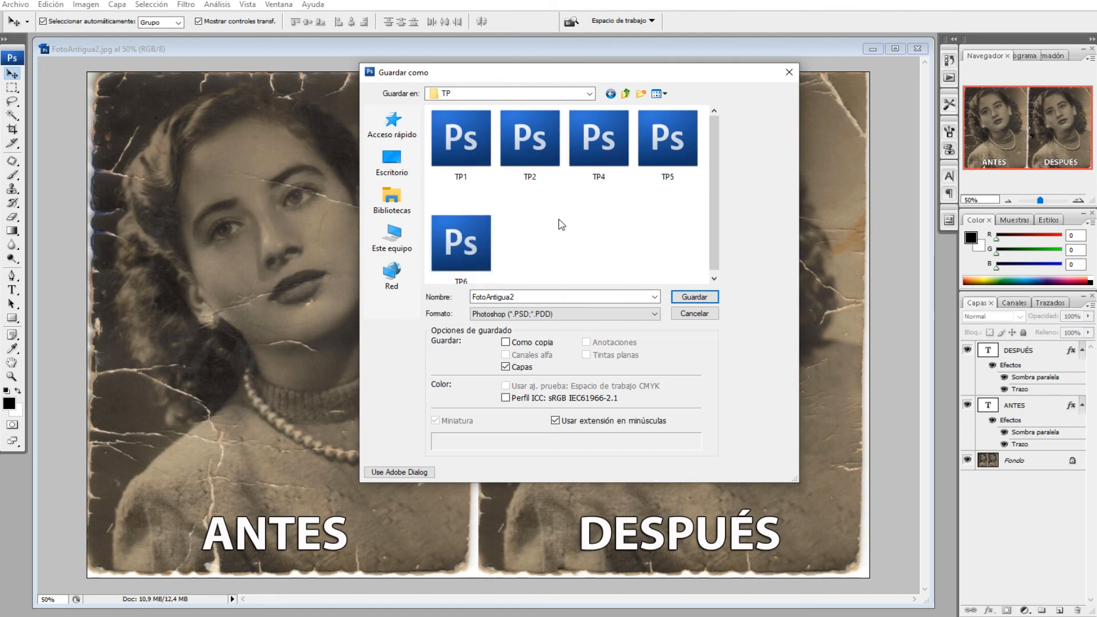
left_click(689, 298)
left_click(721, 193)
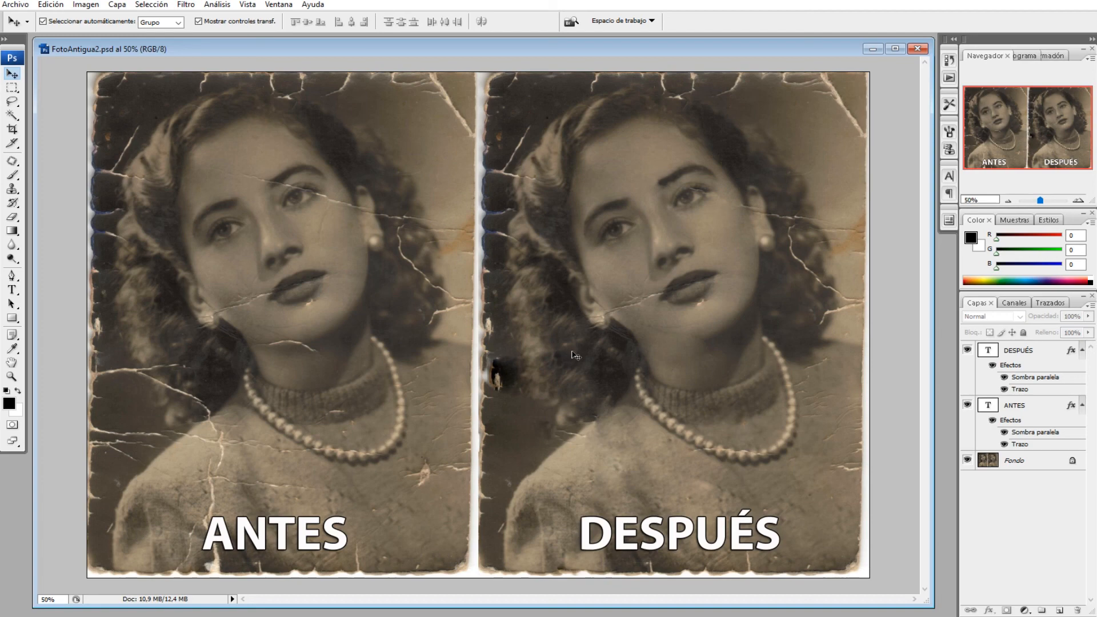
Save a copy of the comparison in JPEG format in the TP folder, accepting the JPEG options
left_click(15, 5)
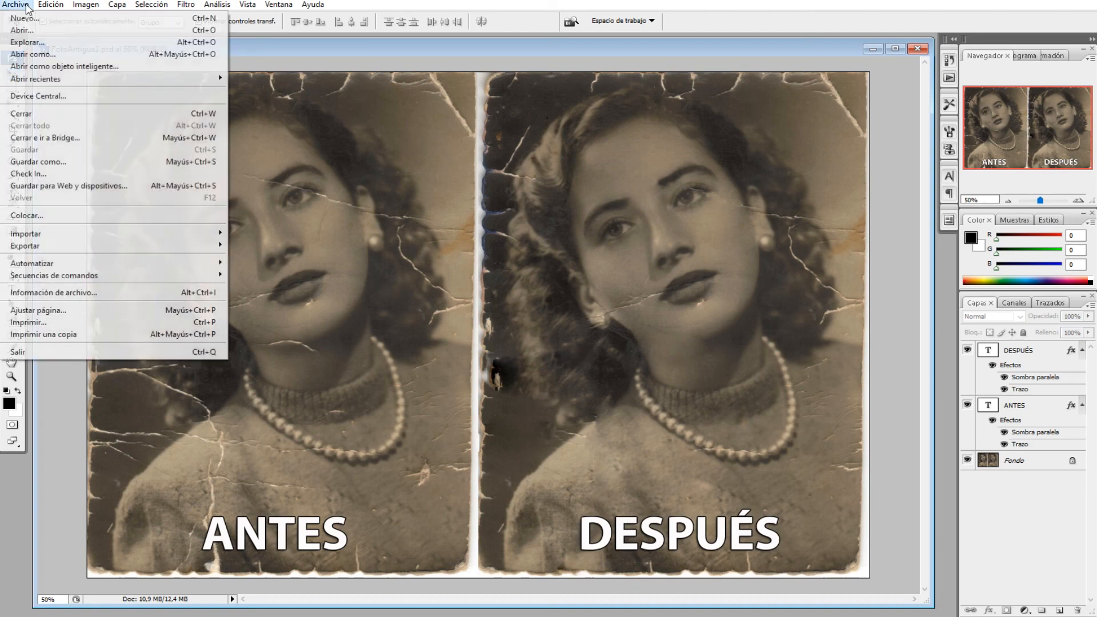
left_click(46, 162)
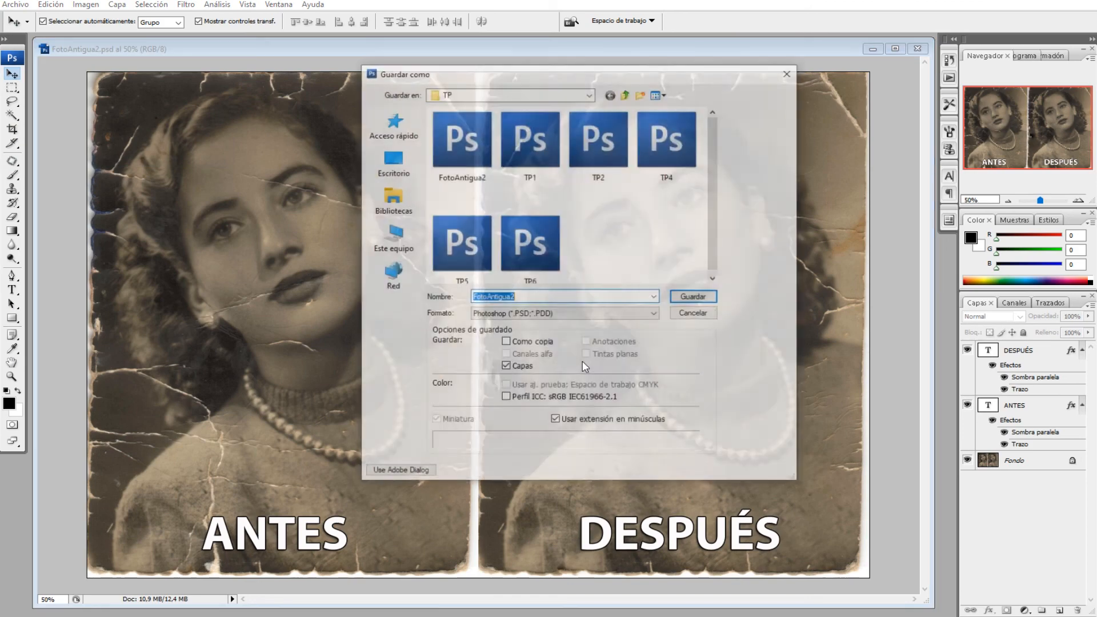
left_click(553, 313)
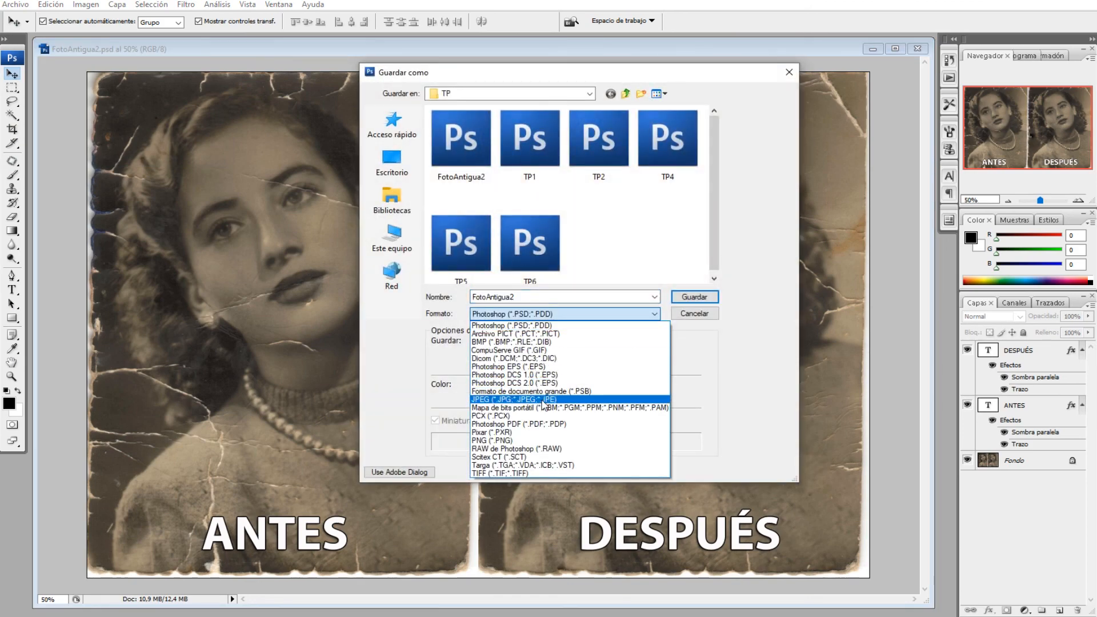
left_click(533, 400)
left_click(535, 297)
left_click(693, 297)
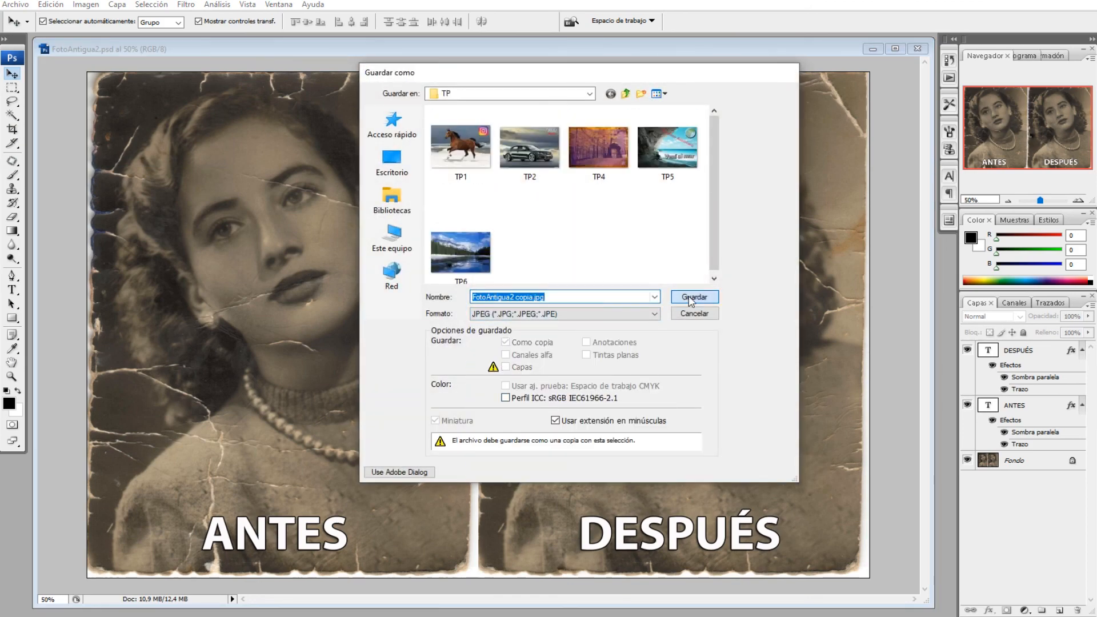
left_click(637, 163)
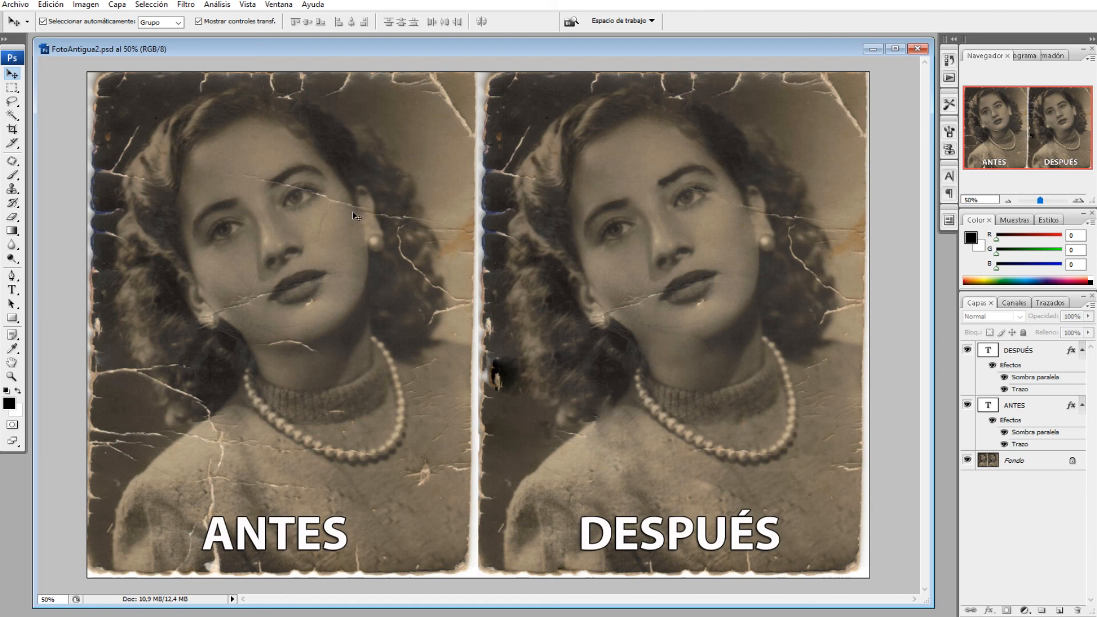
left_click(12, 175)
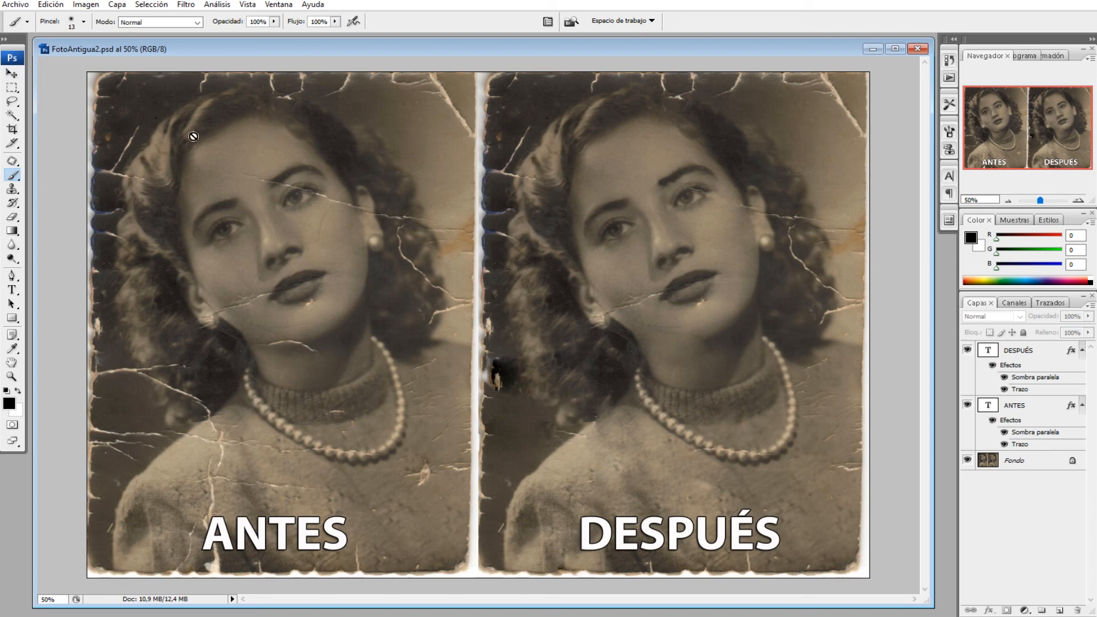
left_click(11, 74)
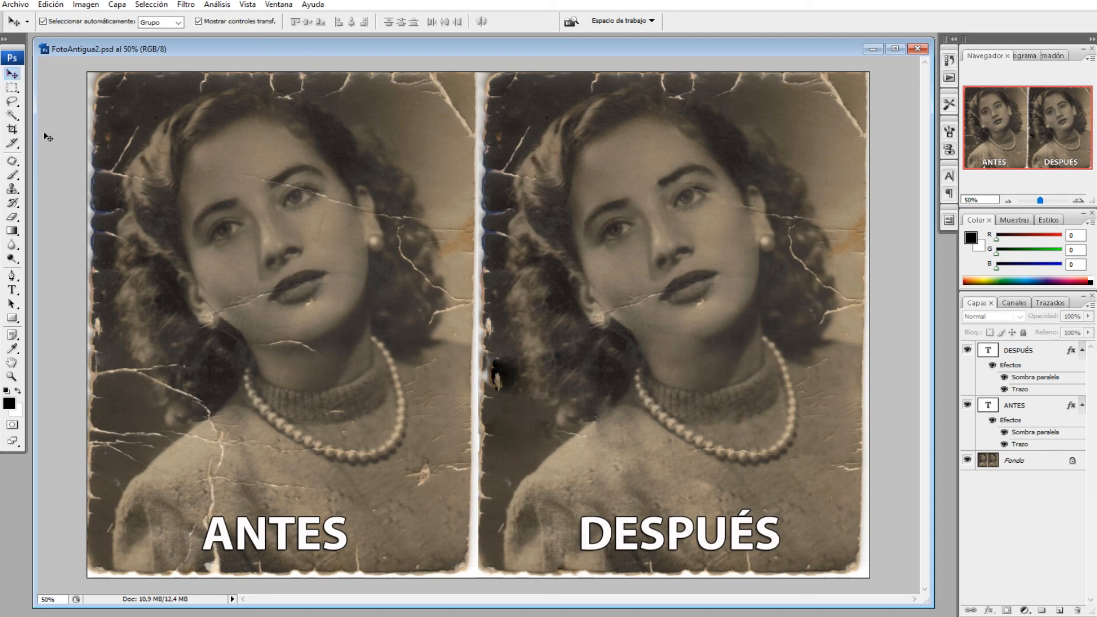